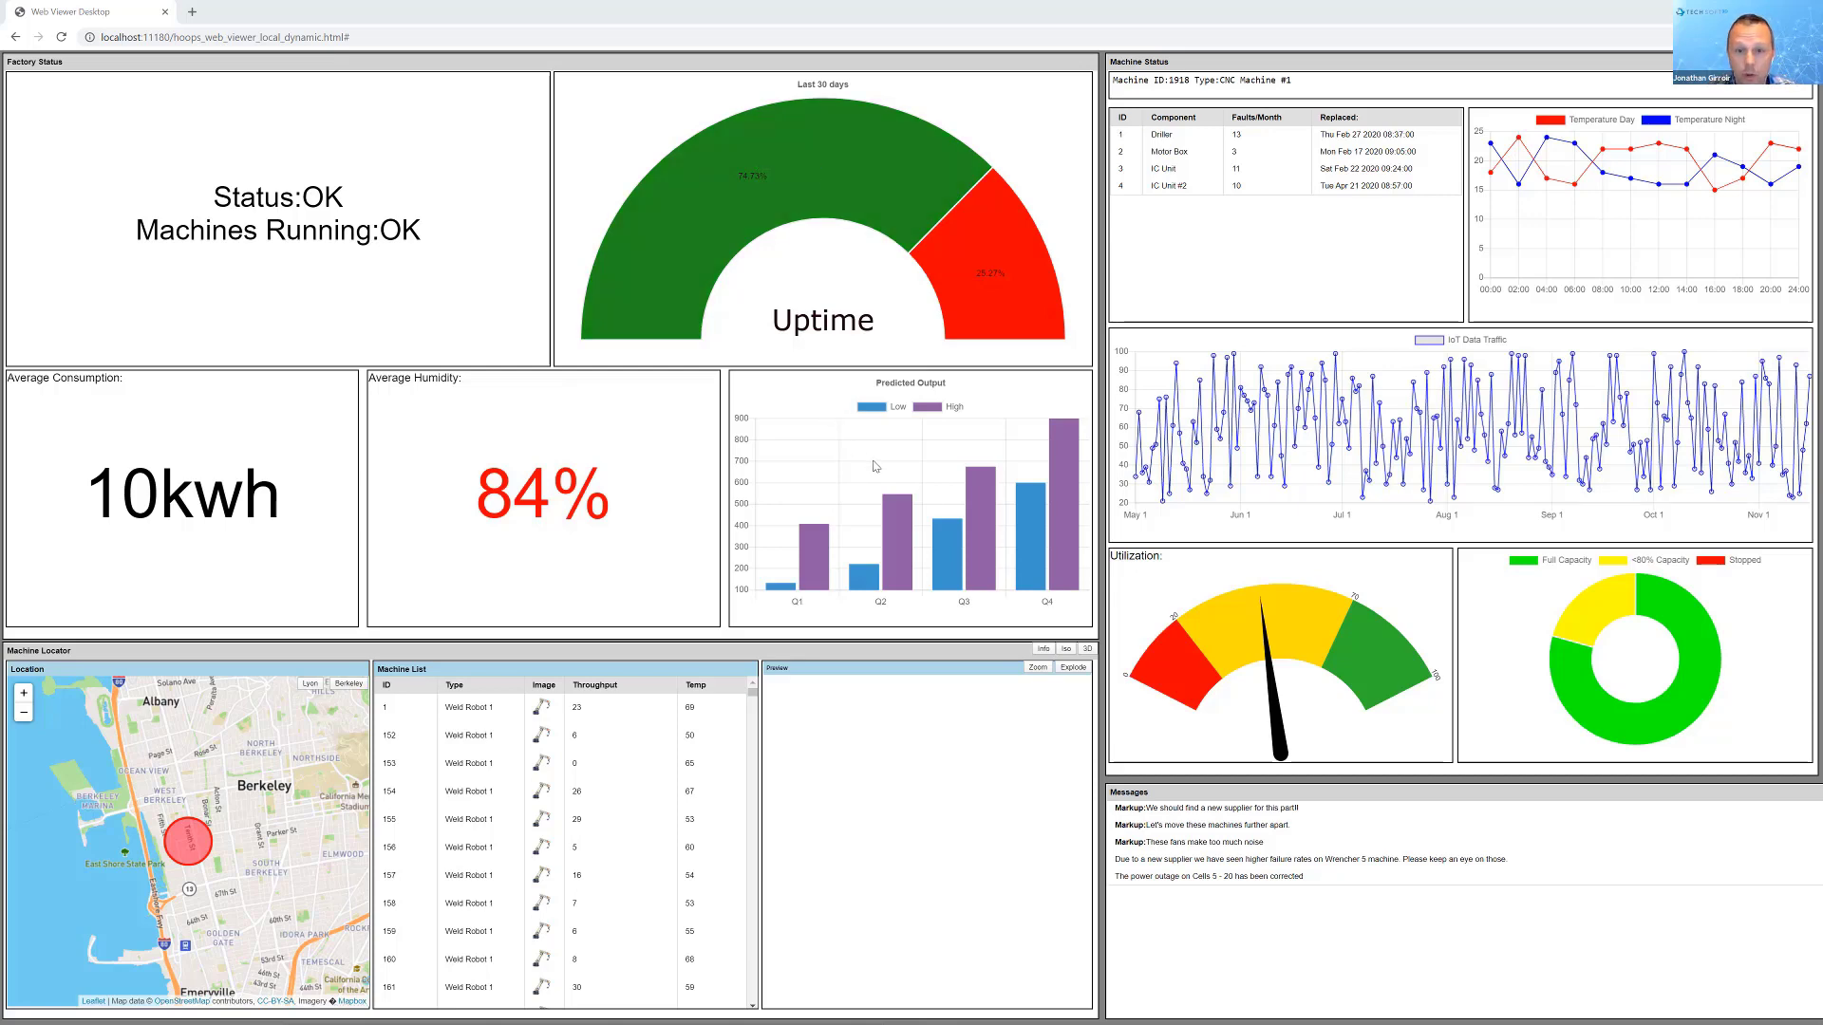
Load the 3D factory floor and orbit past the yellow car assembly and the grey and blue machine rows
{"action": "left_click", "coordinate": [1066, 649]}
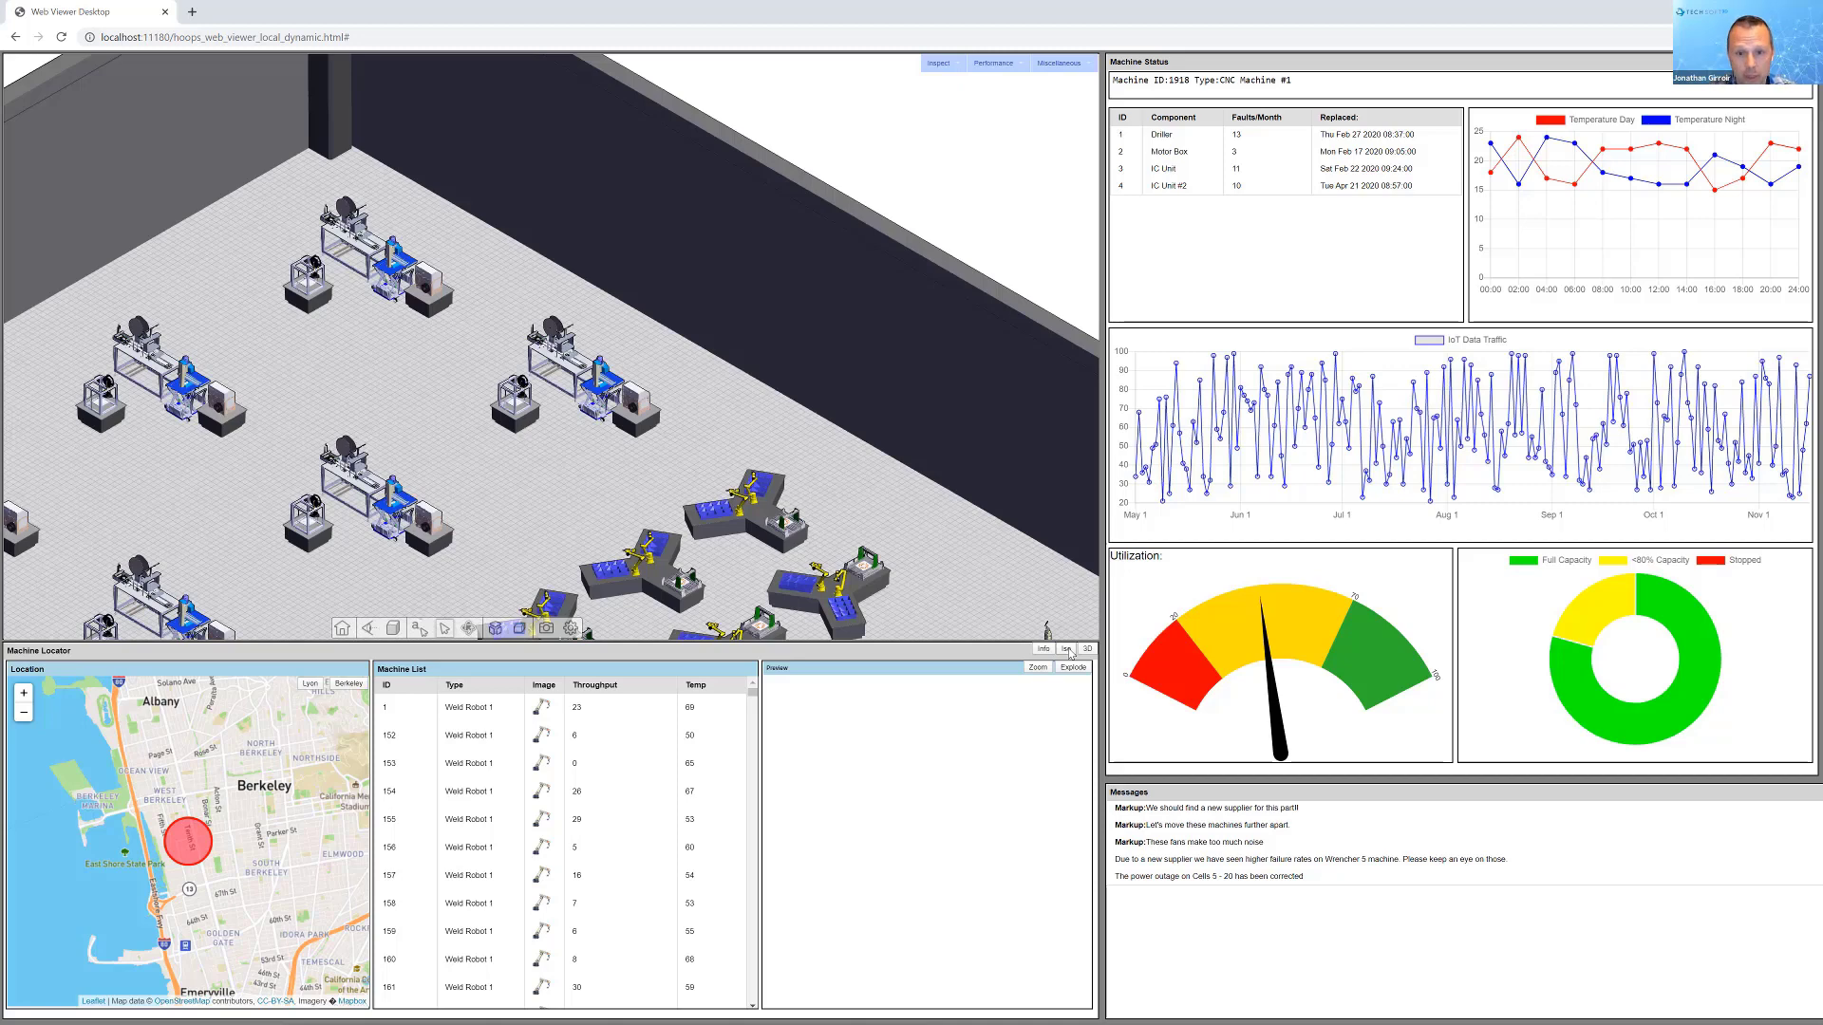
{"action": "left_click_drag", "start_coordinate": [473, 94], "coordinate": [583, 236]}
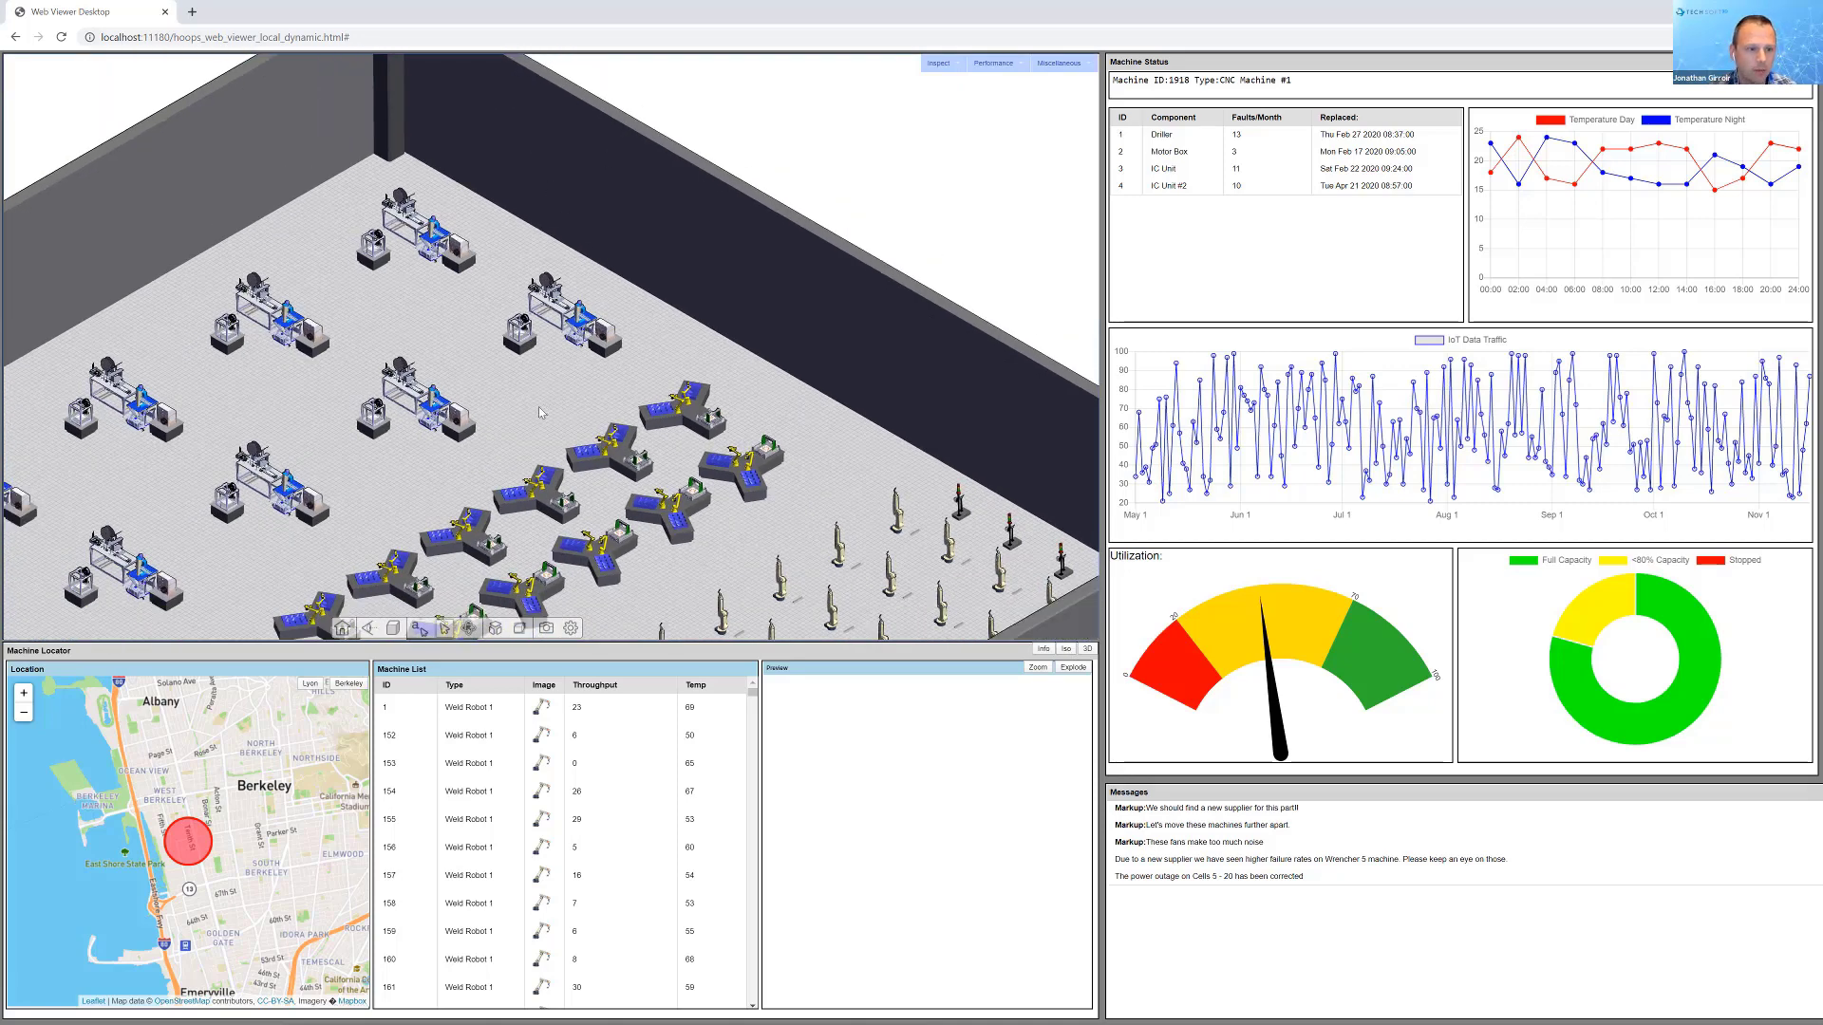
{"action": "left_click_drag", "start_coordinate": [595, 378], "coordinate": [279, 179]}
{"action": "left_click_drag", "start_coordinate": [244, 391], "coordinate": [662, 198]}
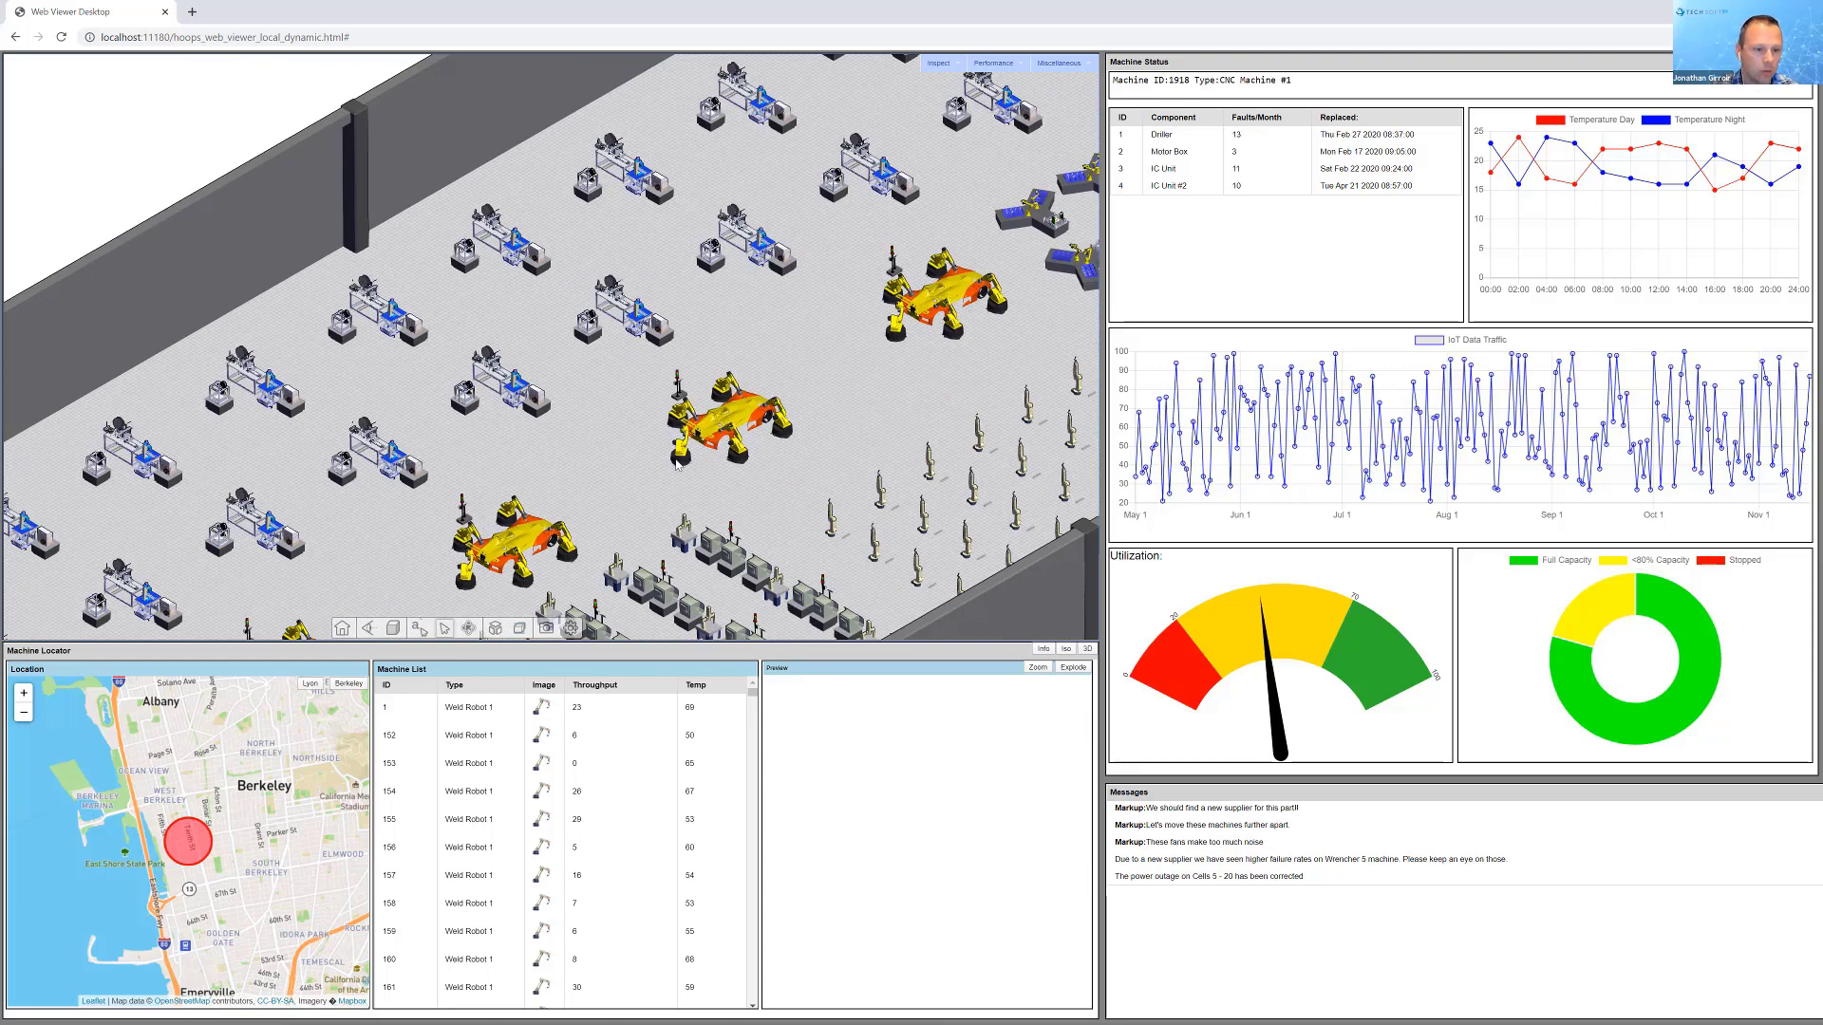
{"action": "left_click_drag", "start_coordinate": [678, 463], "coordinate": [894, 192]}
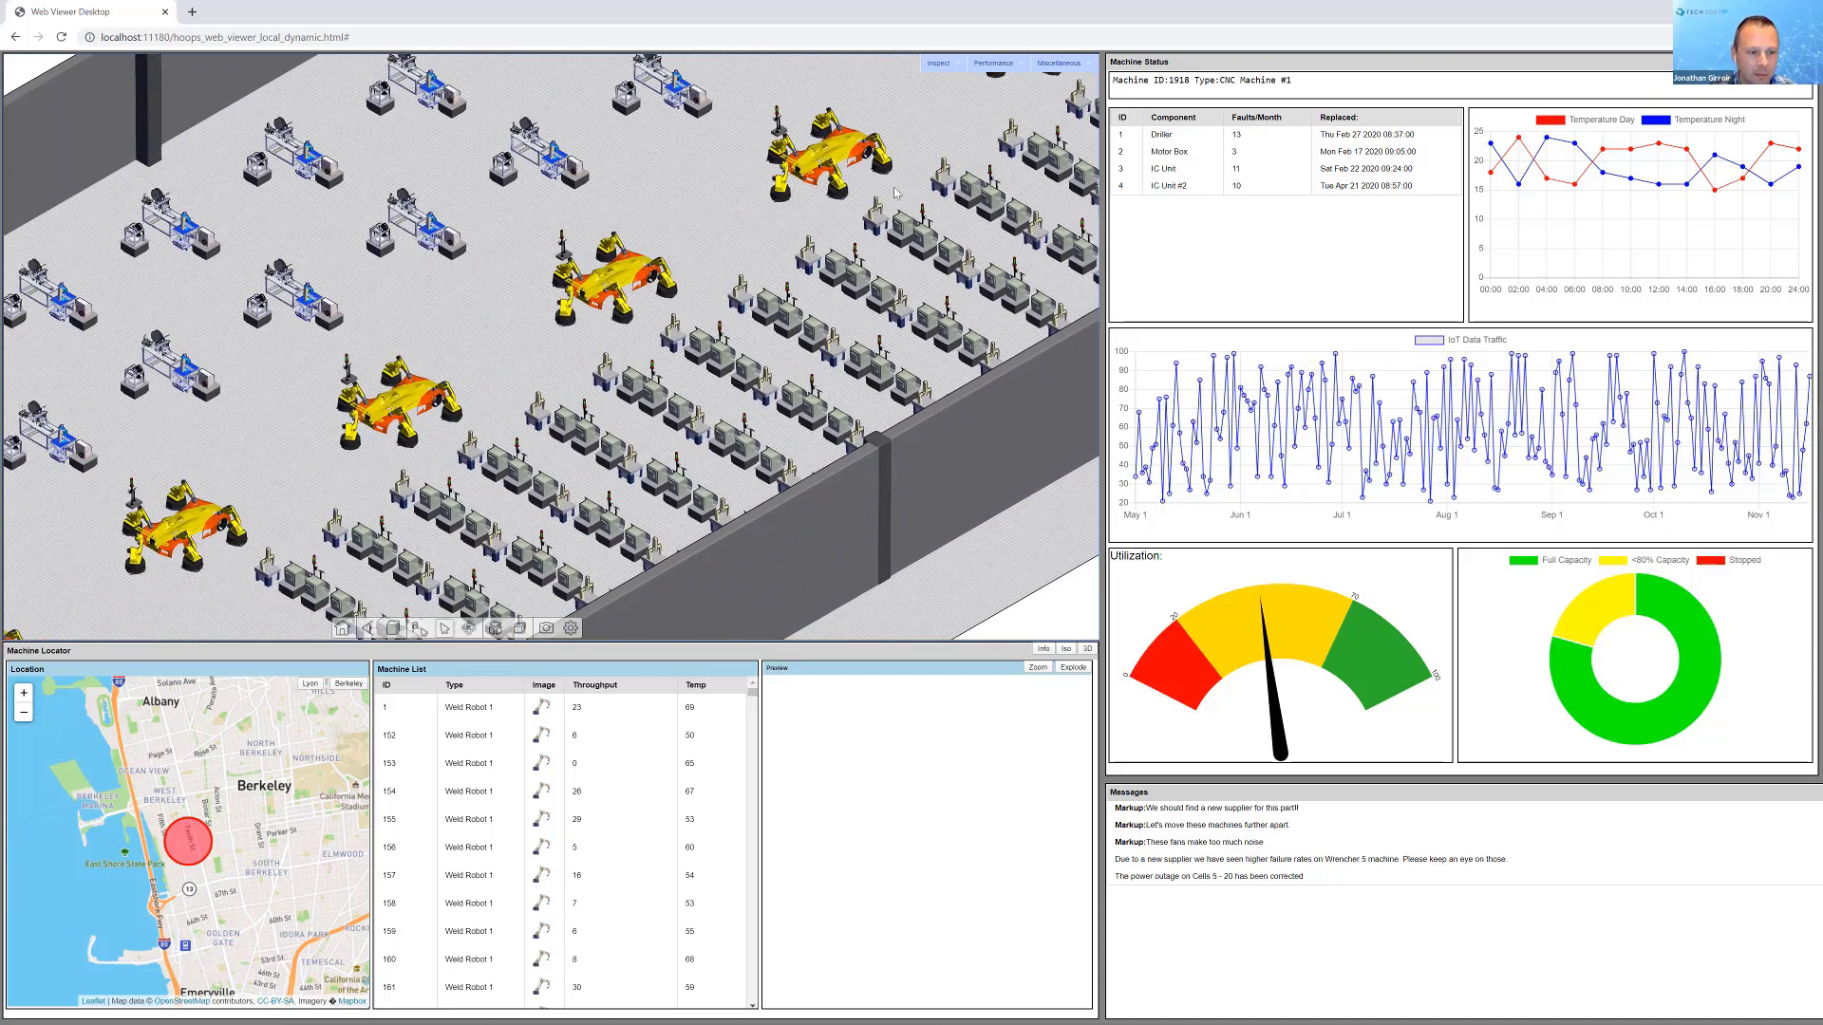
{"action": "left_click_drag", "start_coordinate": [547, 443], "coordinate": [792, 315]}
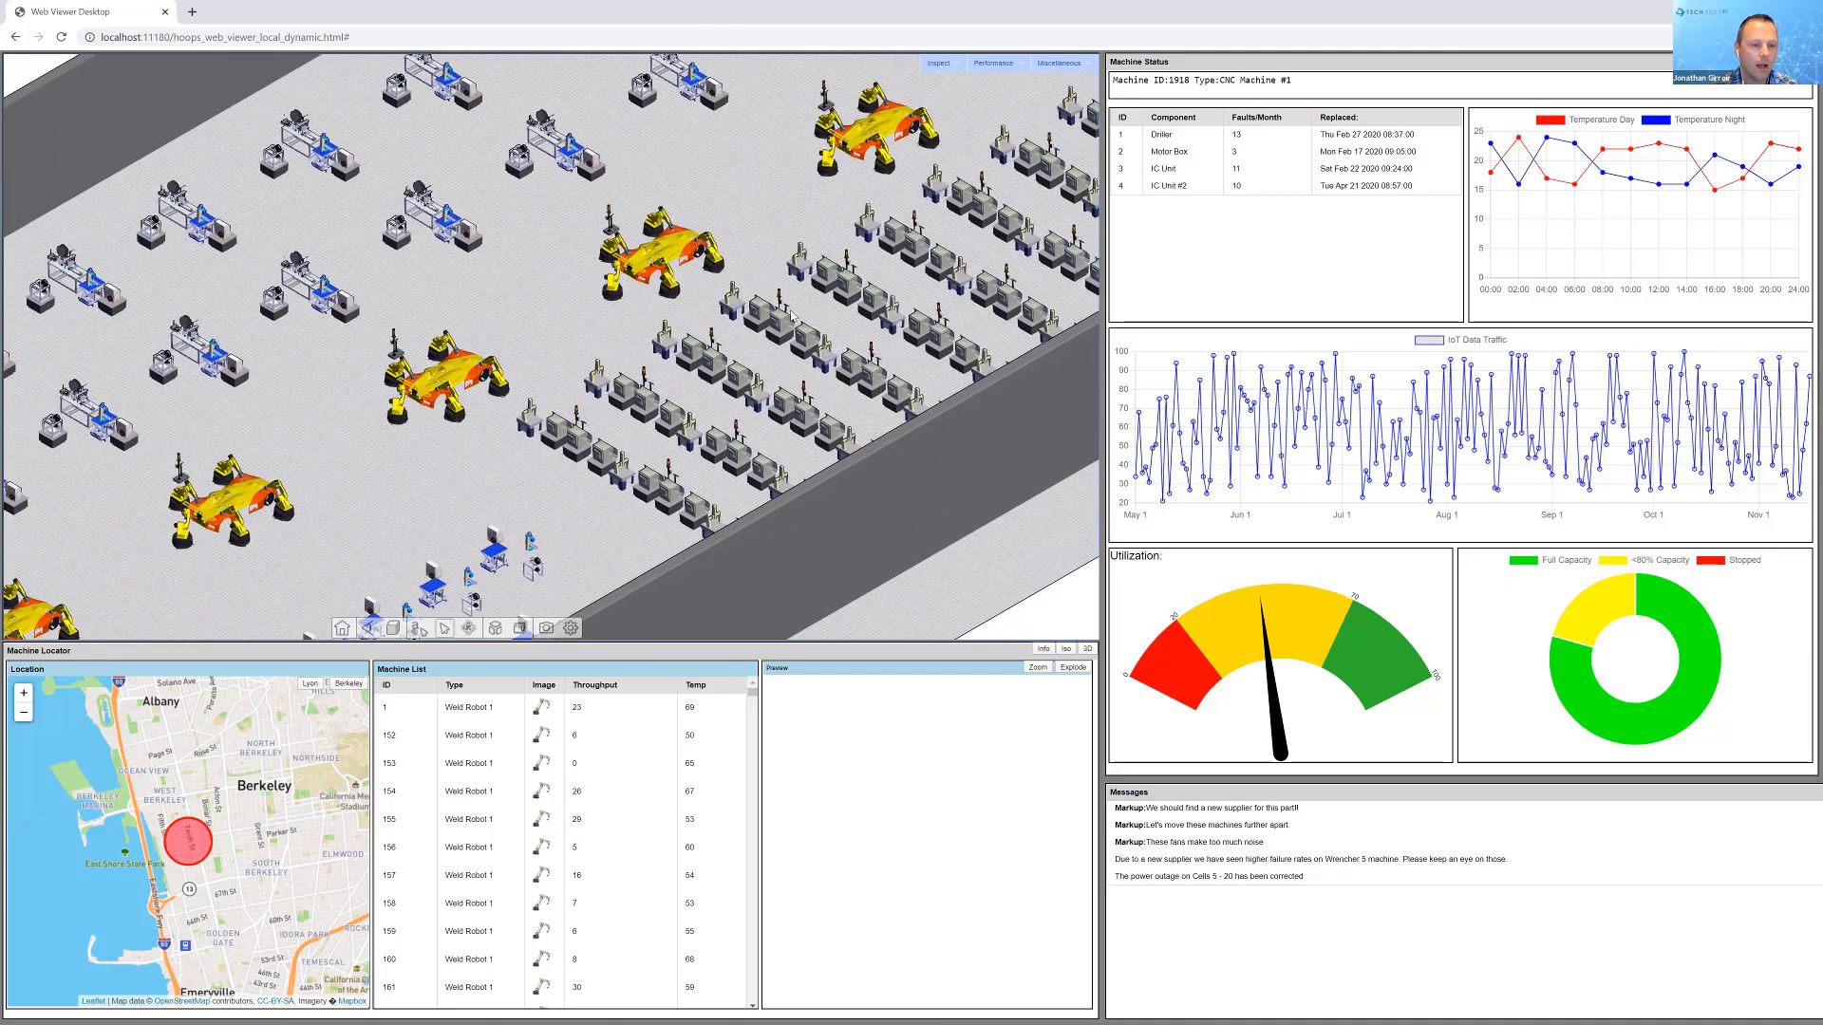
{"action": "left_click_drag", "start_coordinate": [466, 510], "coordinate": [808, 244]}
{"action": "left_click_drag", "start_coordinate": [541, 333], "coordinate": [795, 243]}
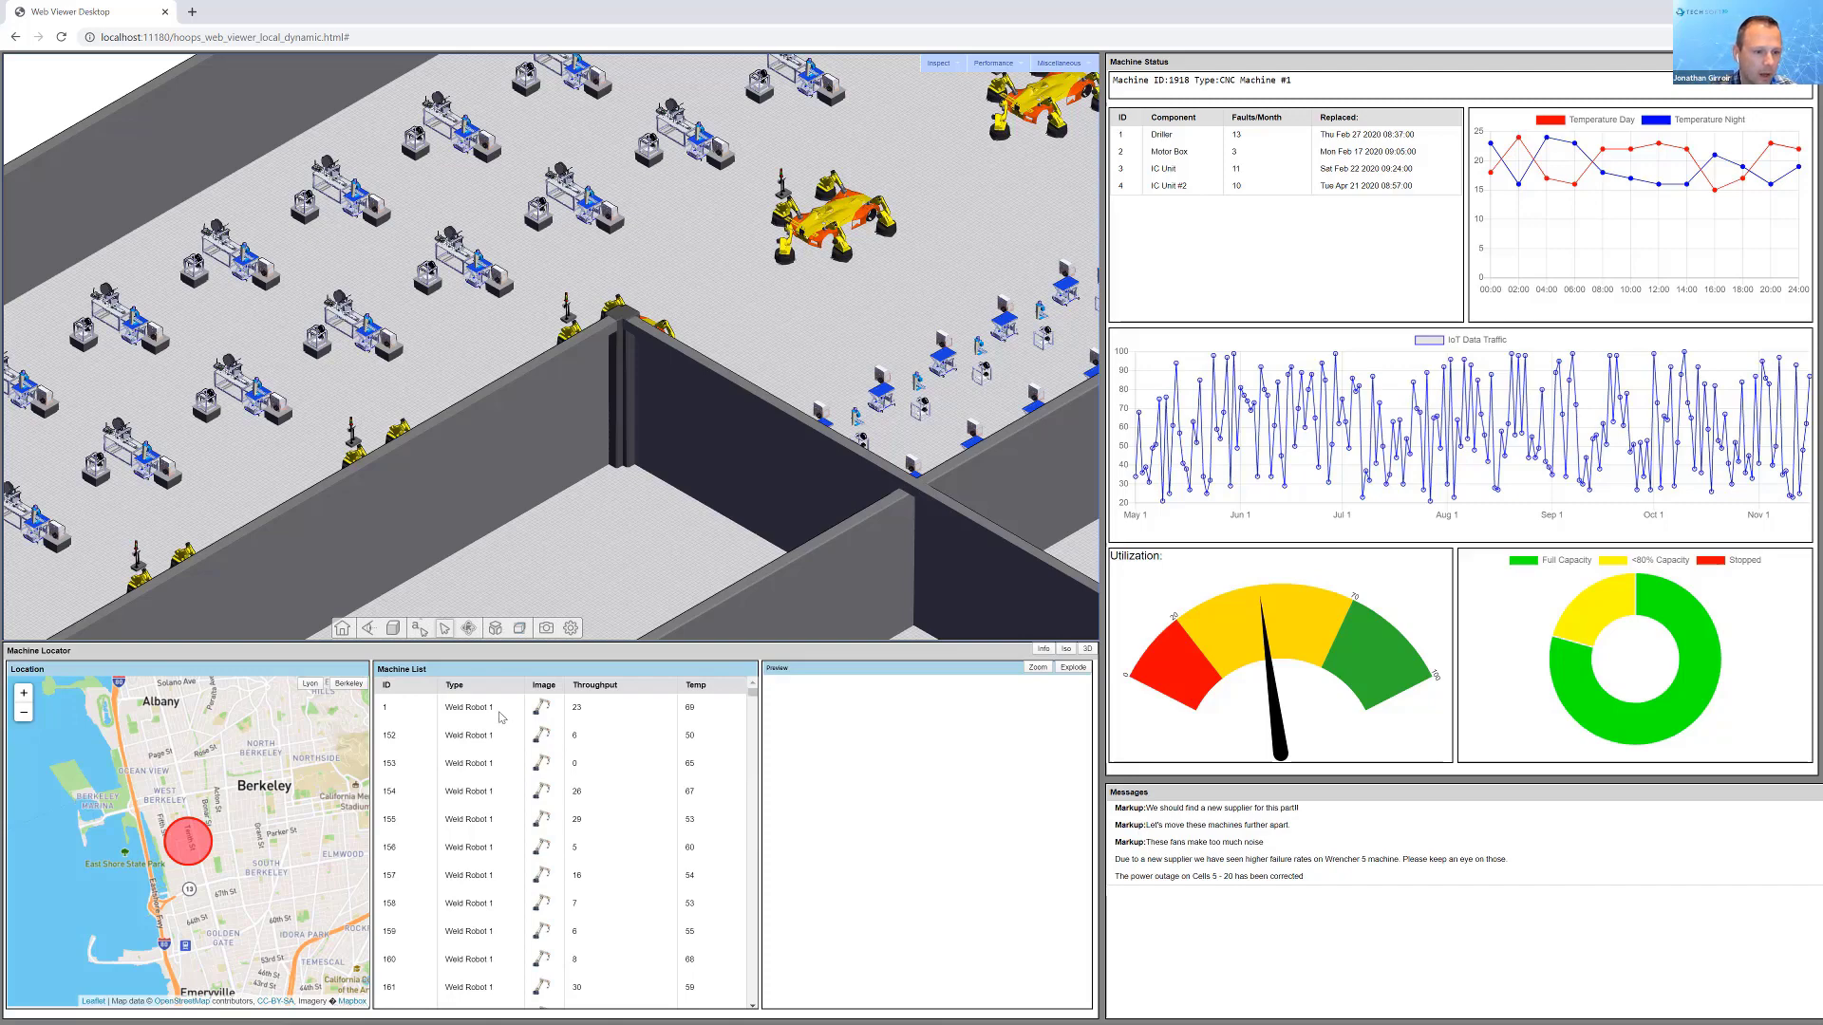
Check weld robots 1, 152, 153 and 154 in the 3D scene, then switch to the Berkeley site
{"action": "left_click", "coordinate": [502, 714]}
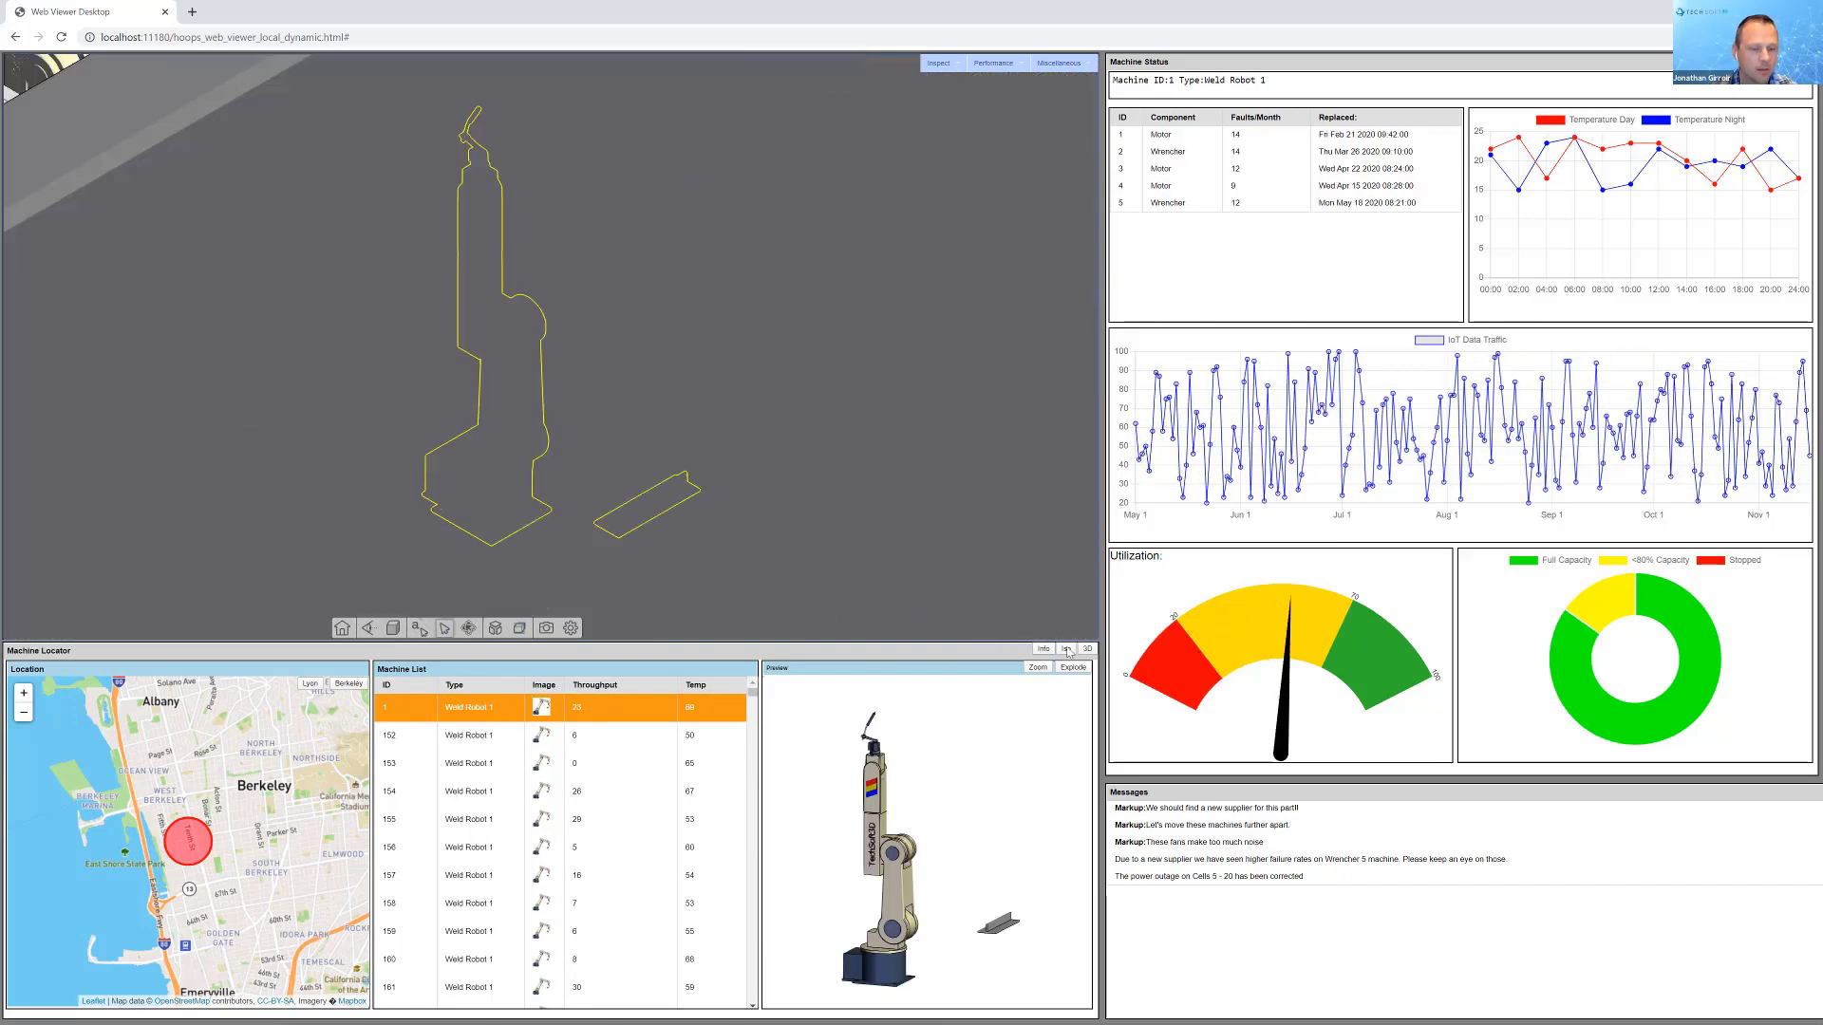
{"action": "left_click", "coordinate": [1088, 649]}
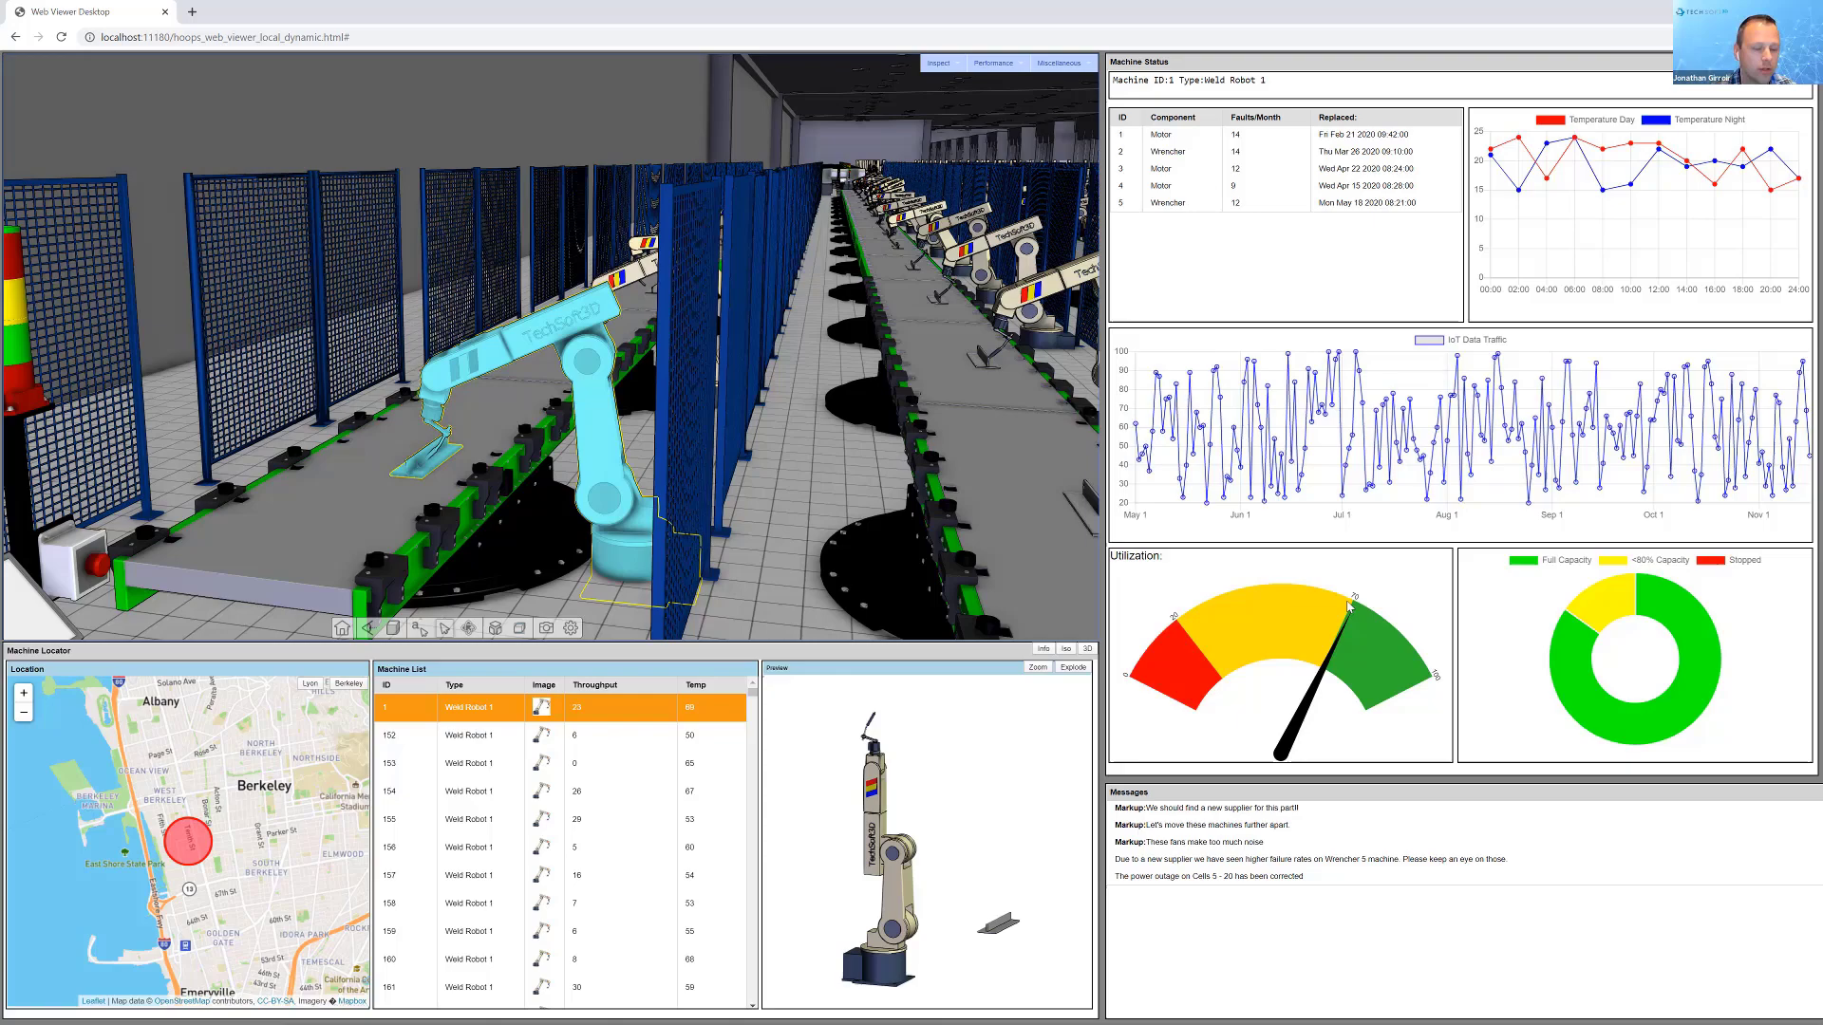
{"action": "left_click", "coordinate": [492, 733]}
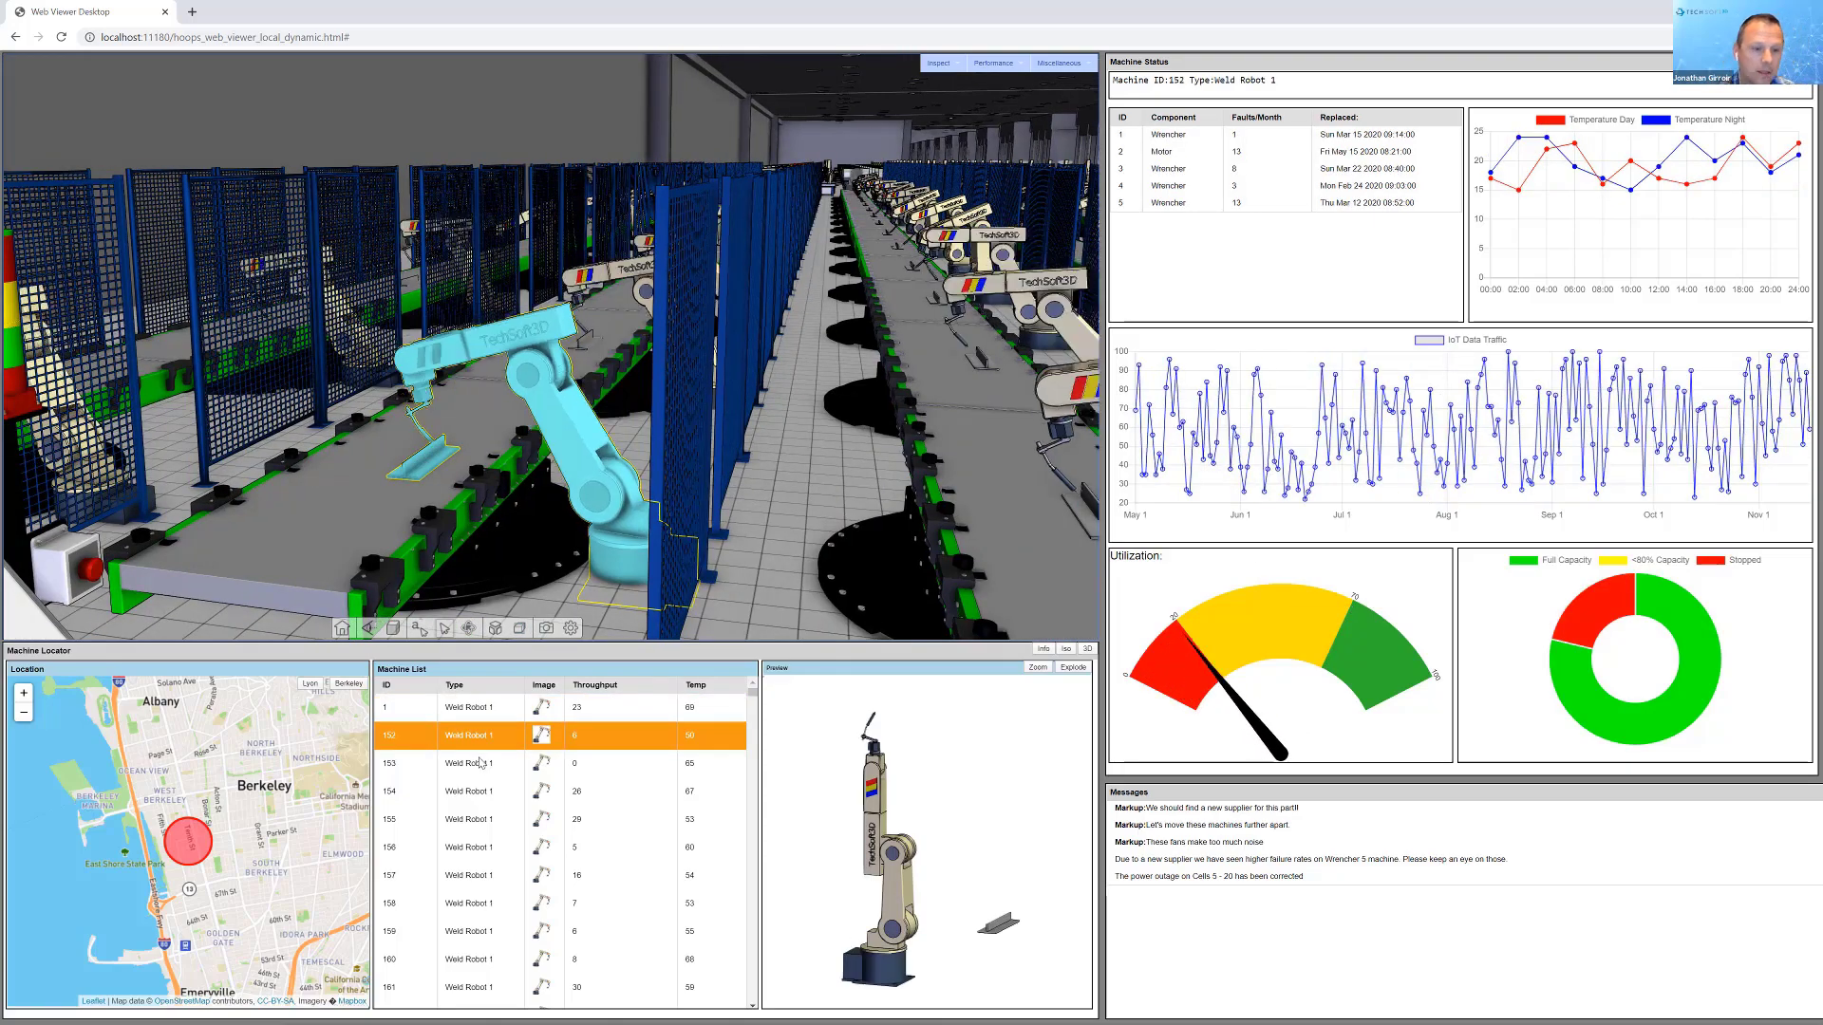
{"action": "left_click", "coordinate": [482, 763]}
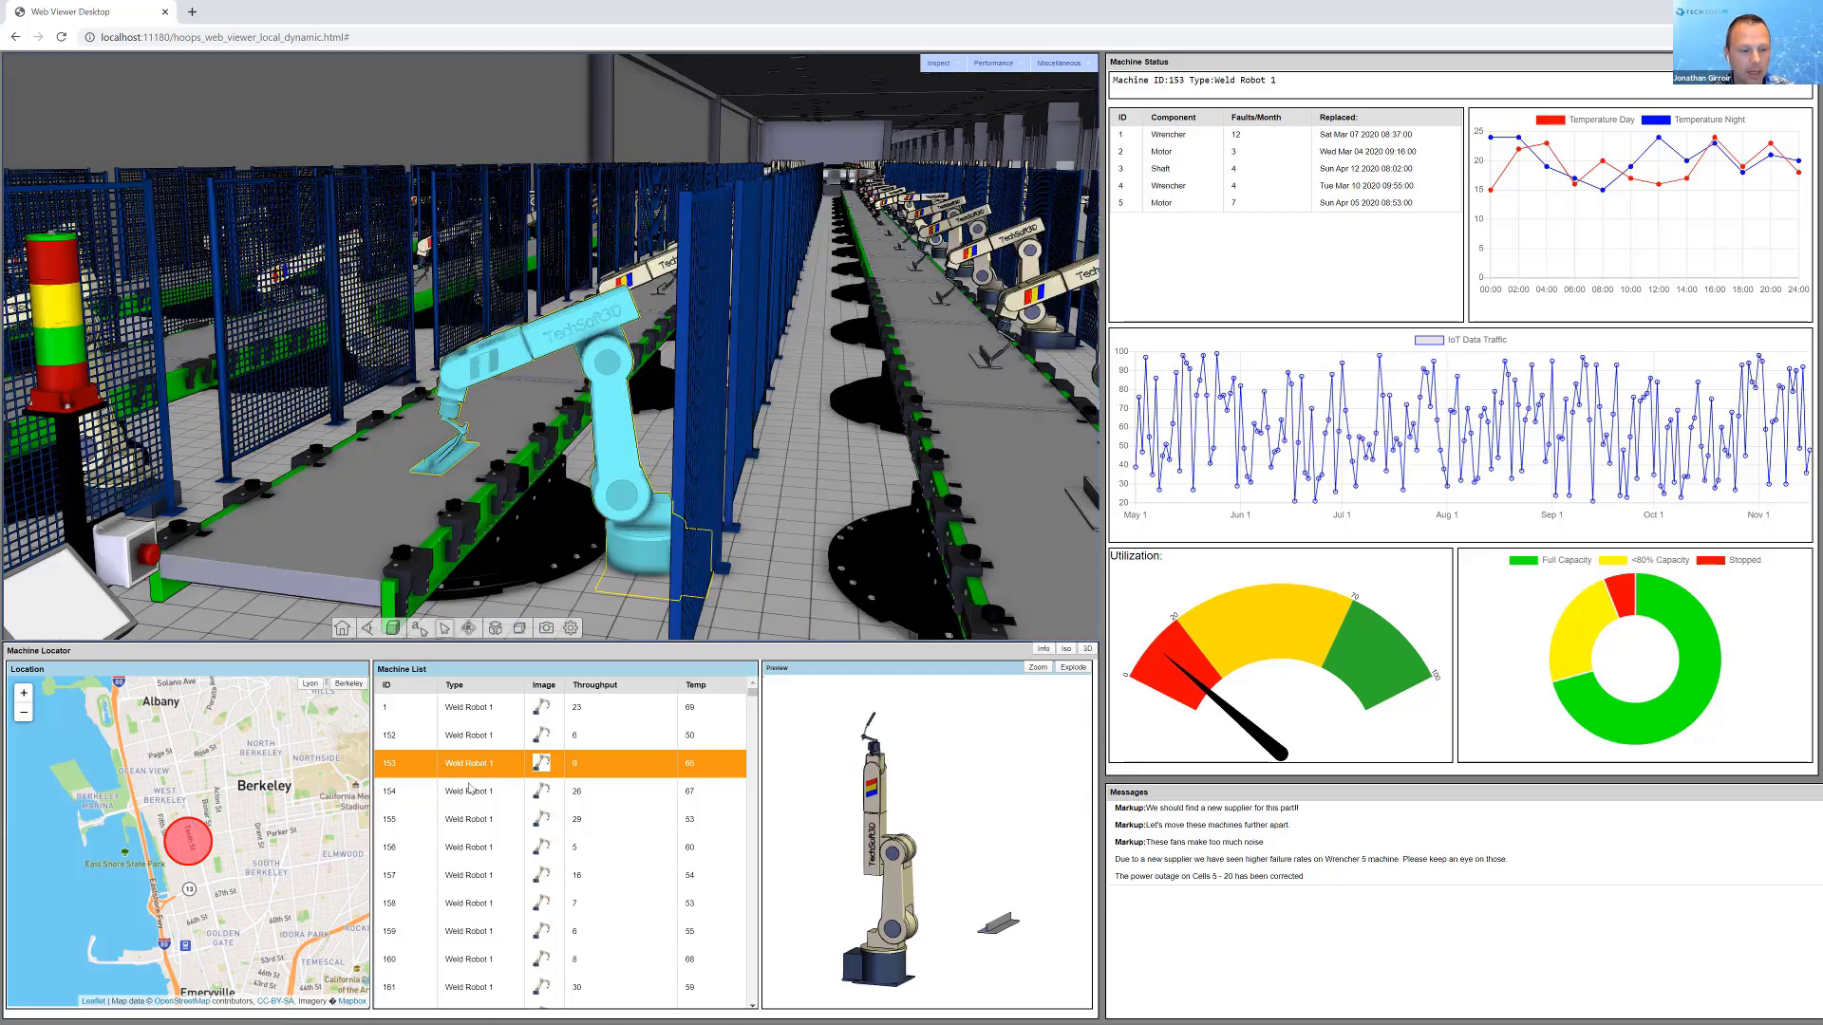
{"action": "left_click", "coordinate": [467, 789]}
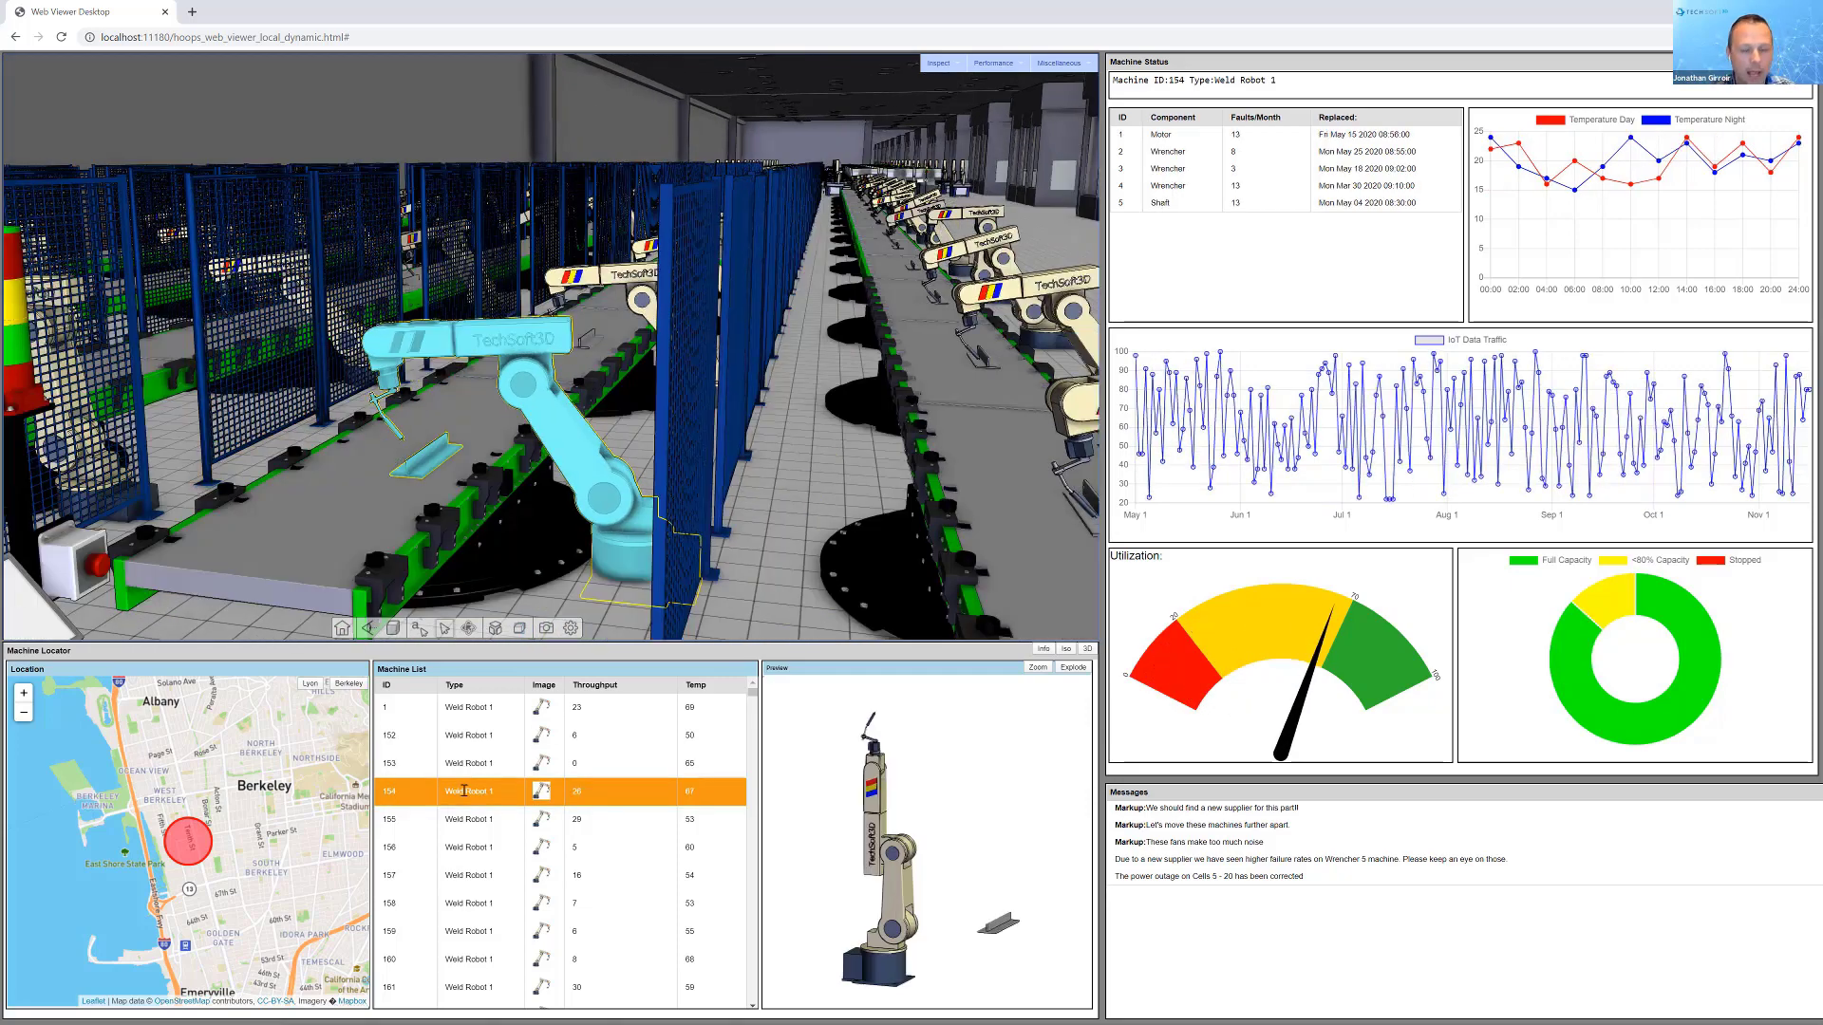
{"action": "left_click", "coordinate": [349, 685]}
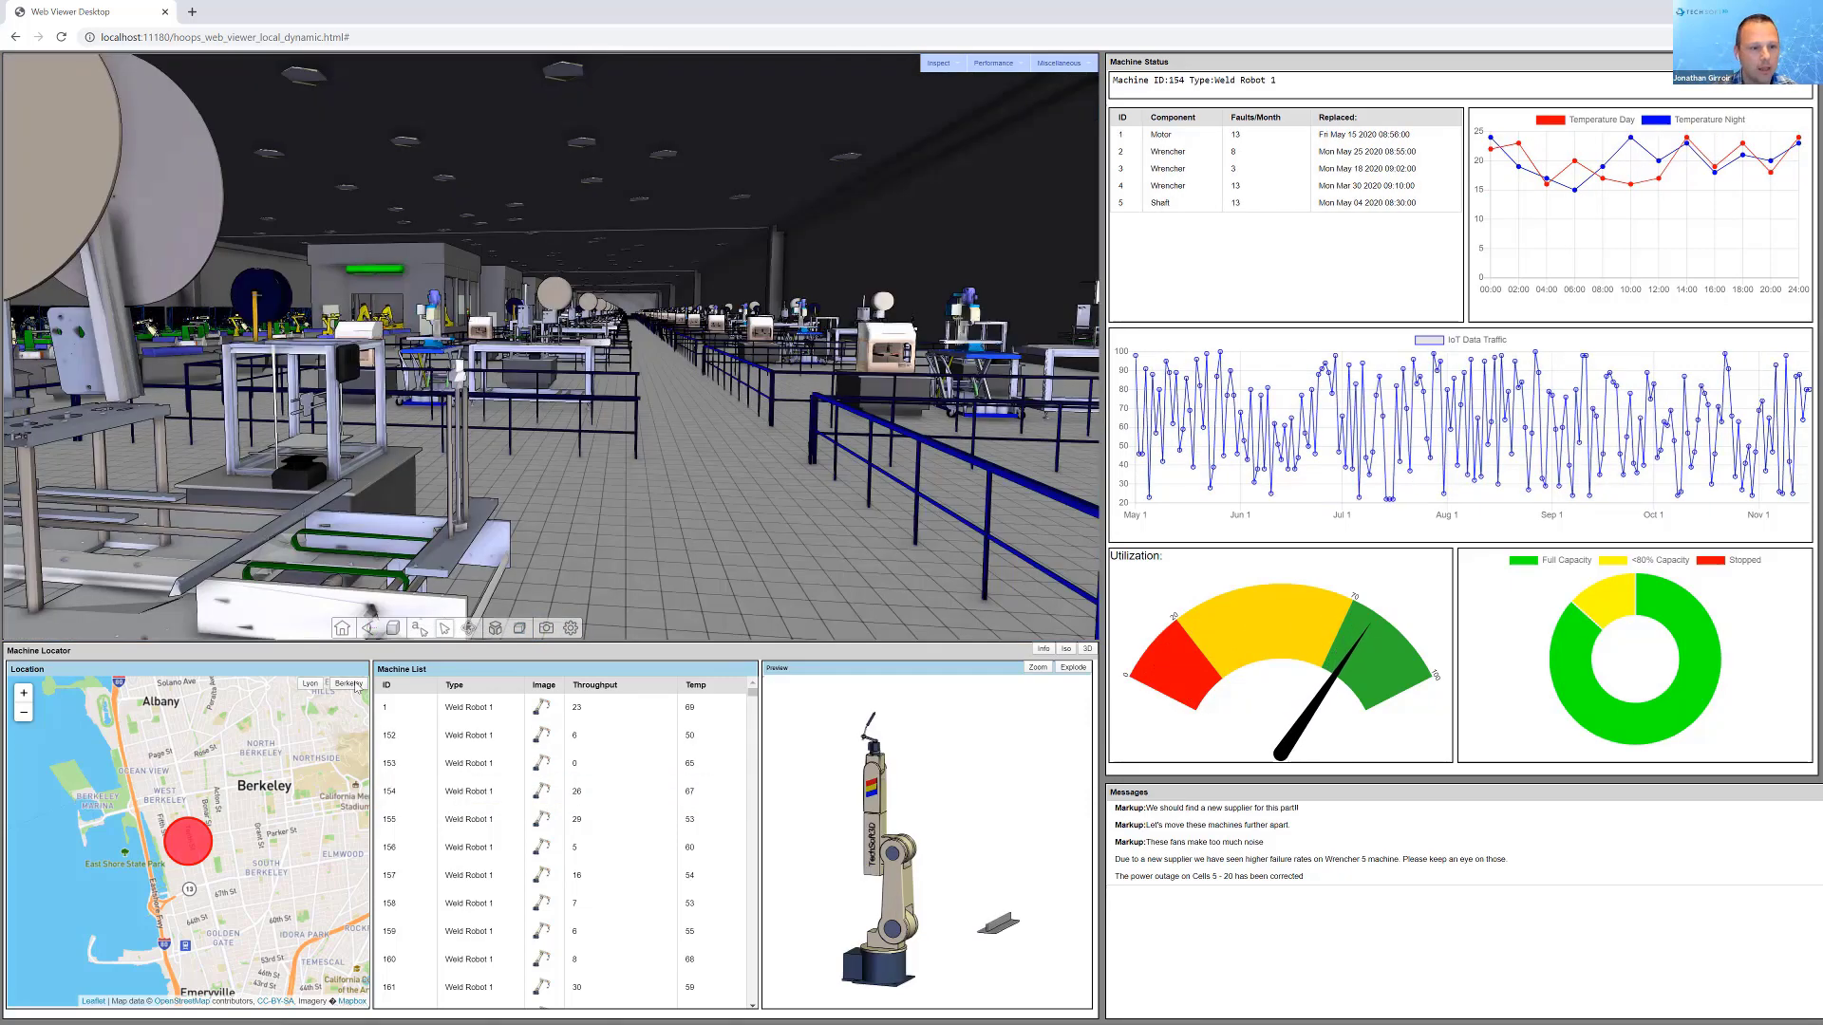
Maximize the 3D viewer, walk backward through the hall in walk mode, and open the quality options
{"action": "left_click", "coordinate": [1084, 649]}
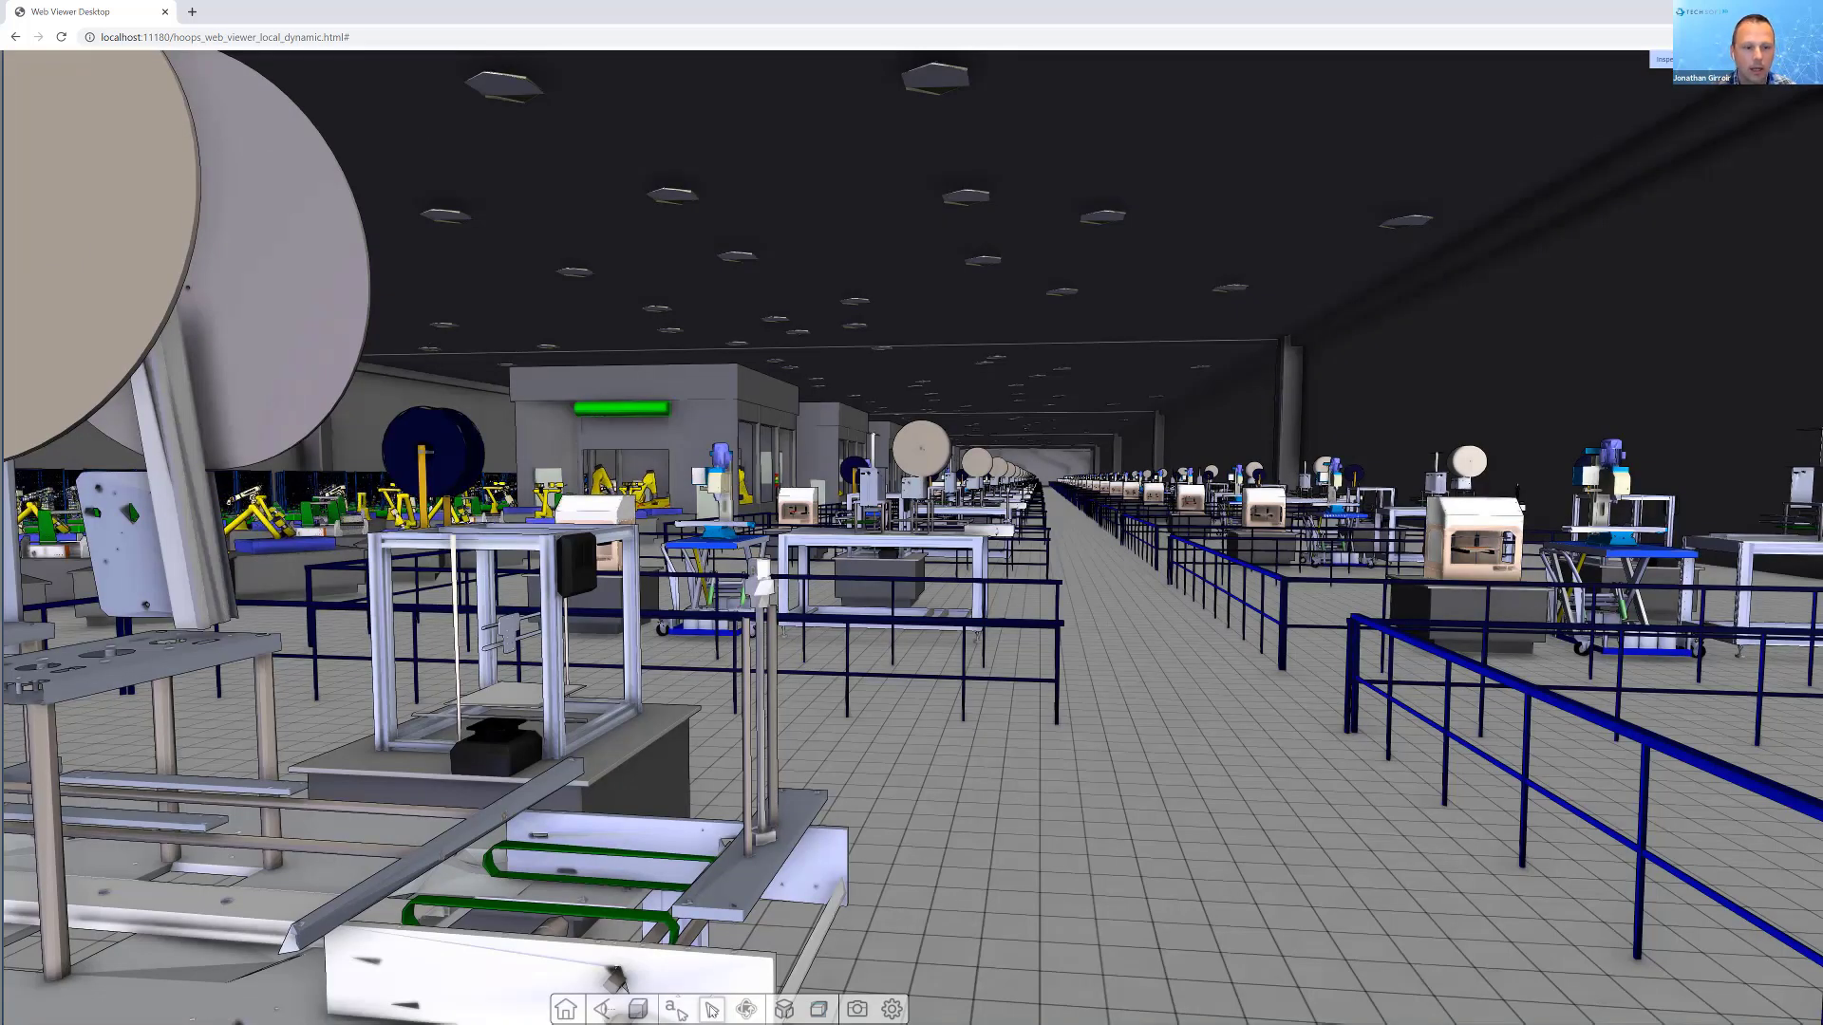
{"action": "left_click", "coordinate": [747, 1009]}
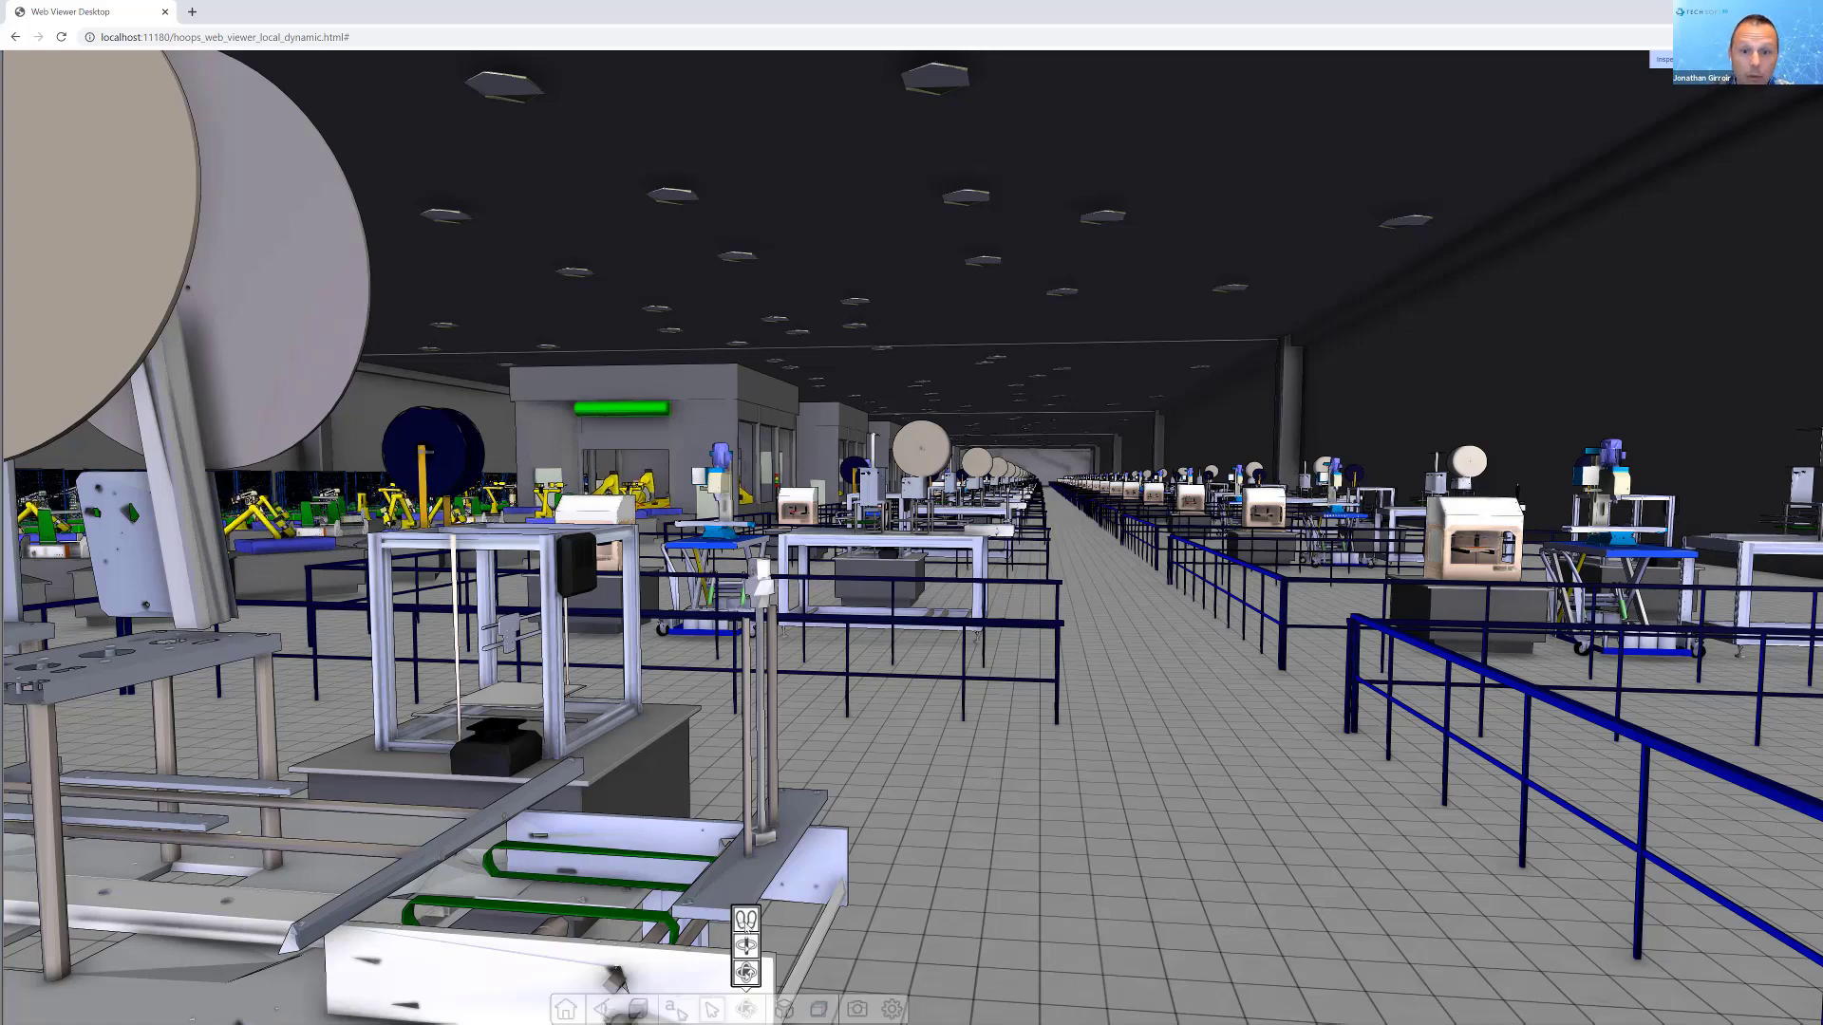
{"action": "left_click", "coordinate": [747, 972]}
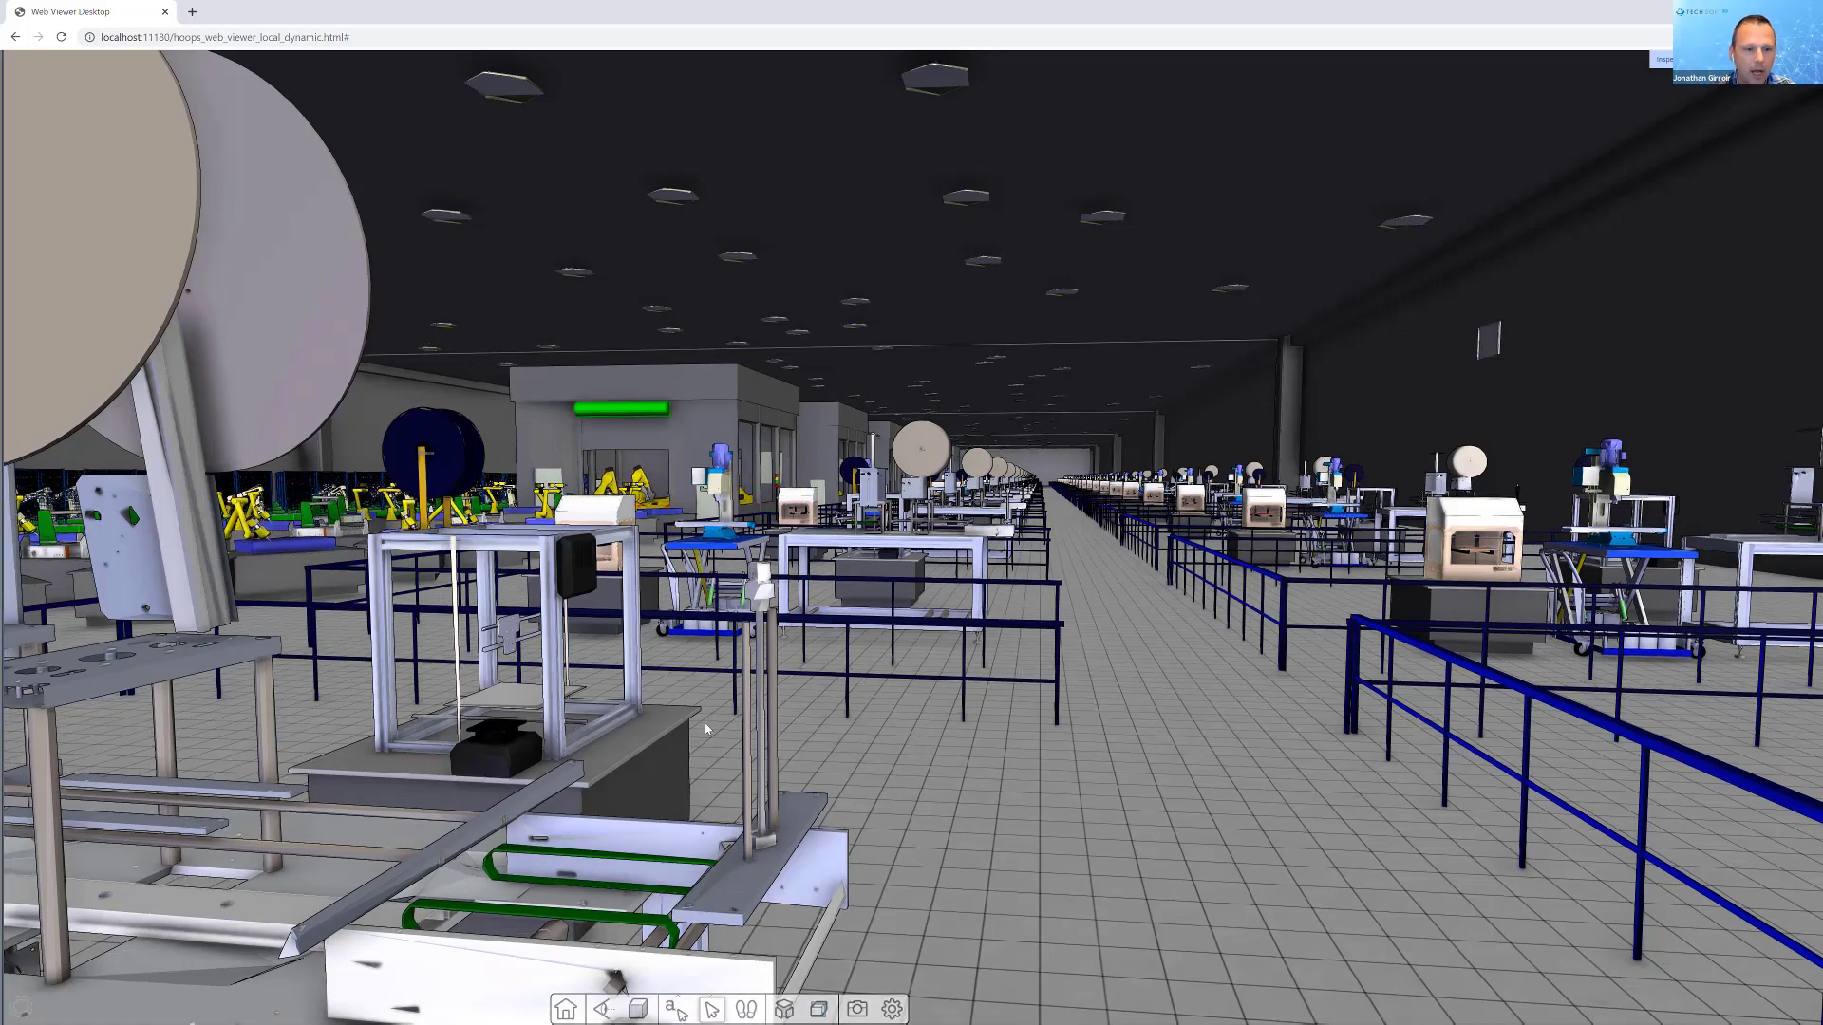
{"action": "left_click_drag", "start_coordinate": [705, 722], "coordinate": [727, 551]}
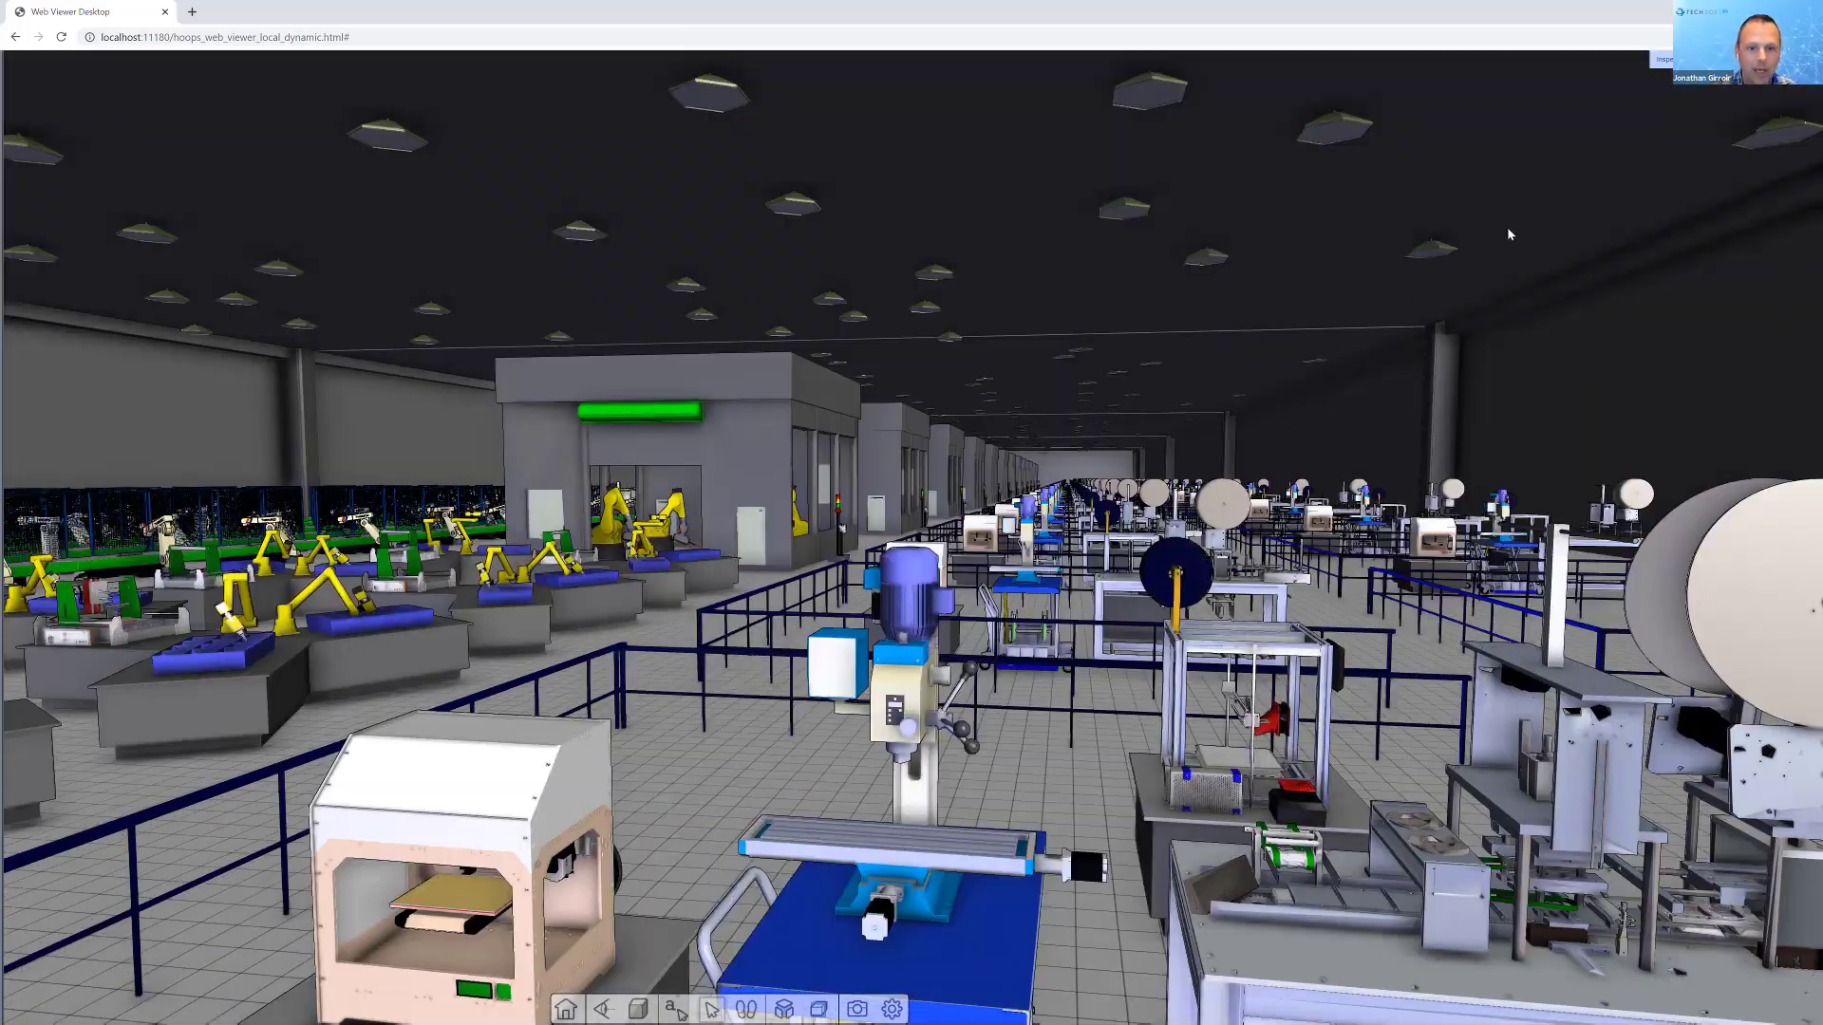
{"action": "left_click", "coordinate": [1728, 62]}
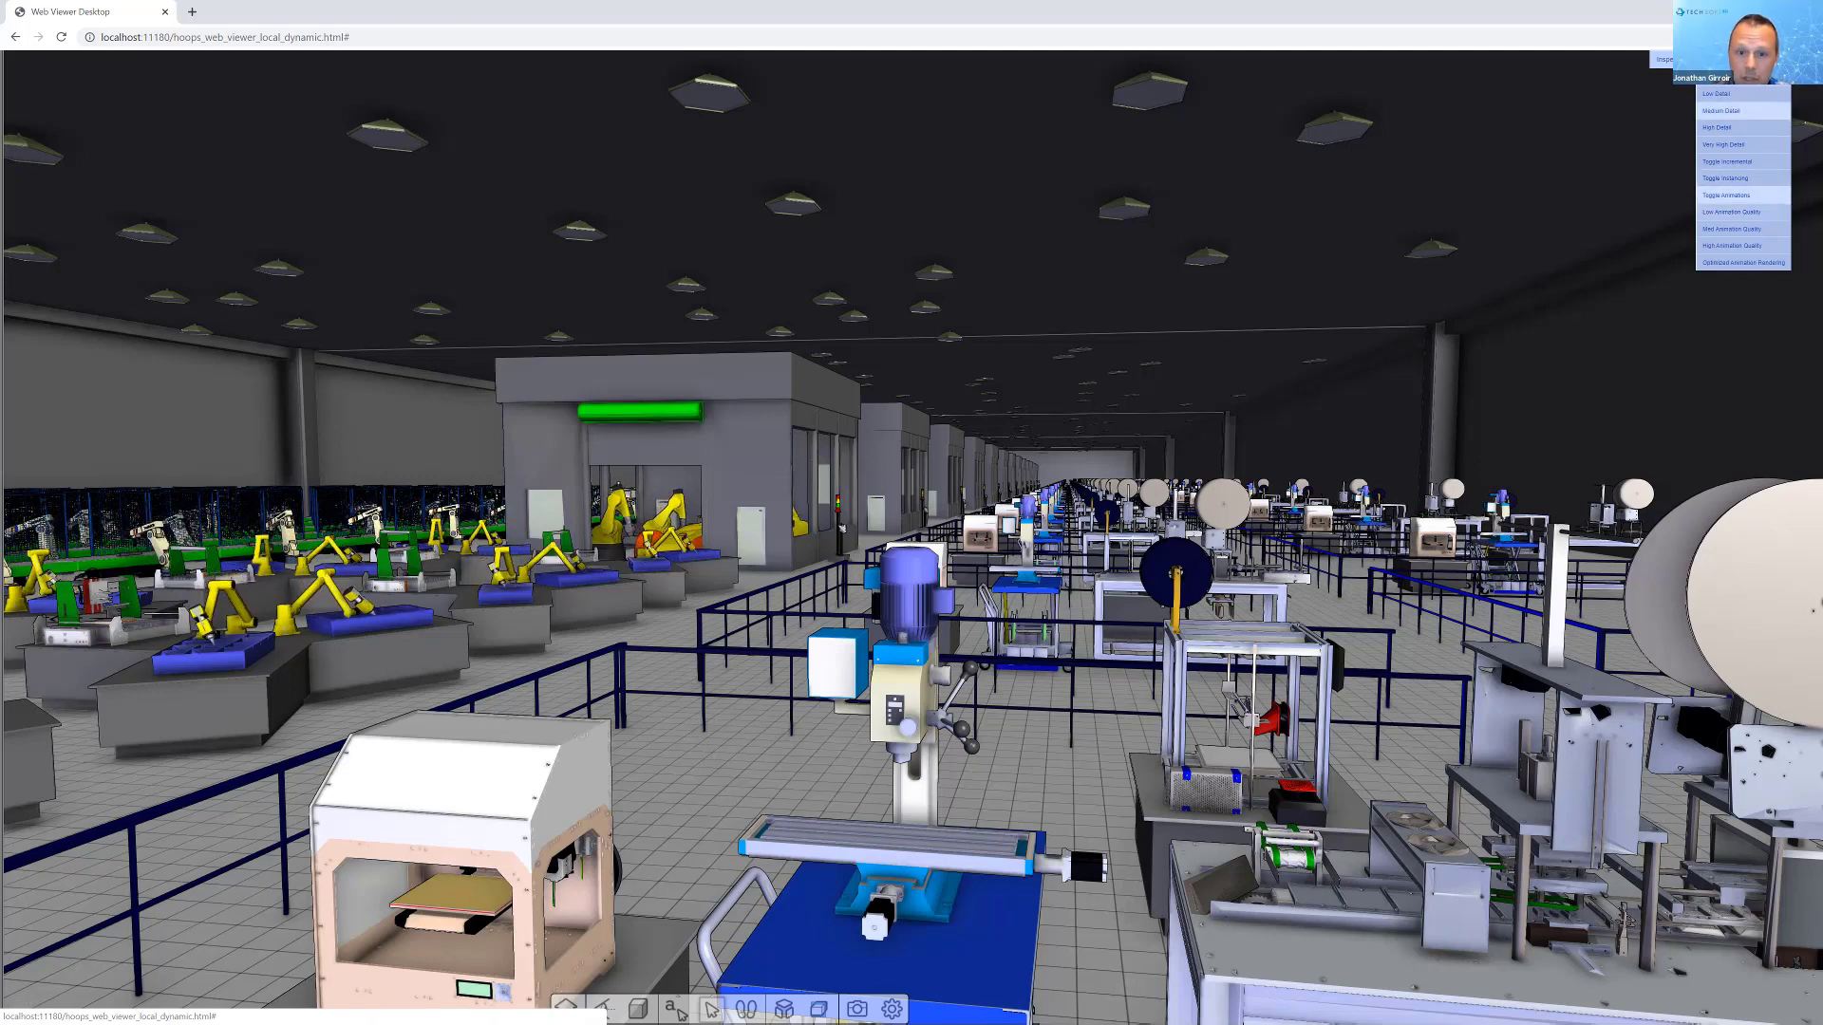
{"action": "mouse_move", "coordinate": [1695, 59]}
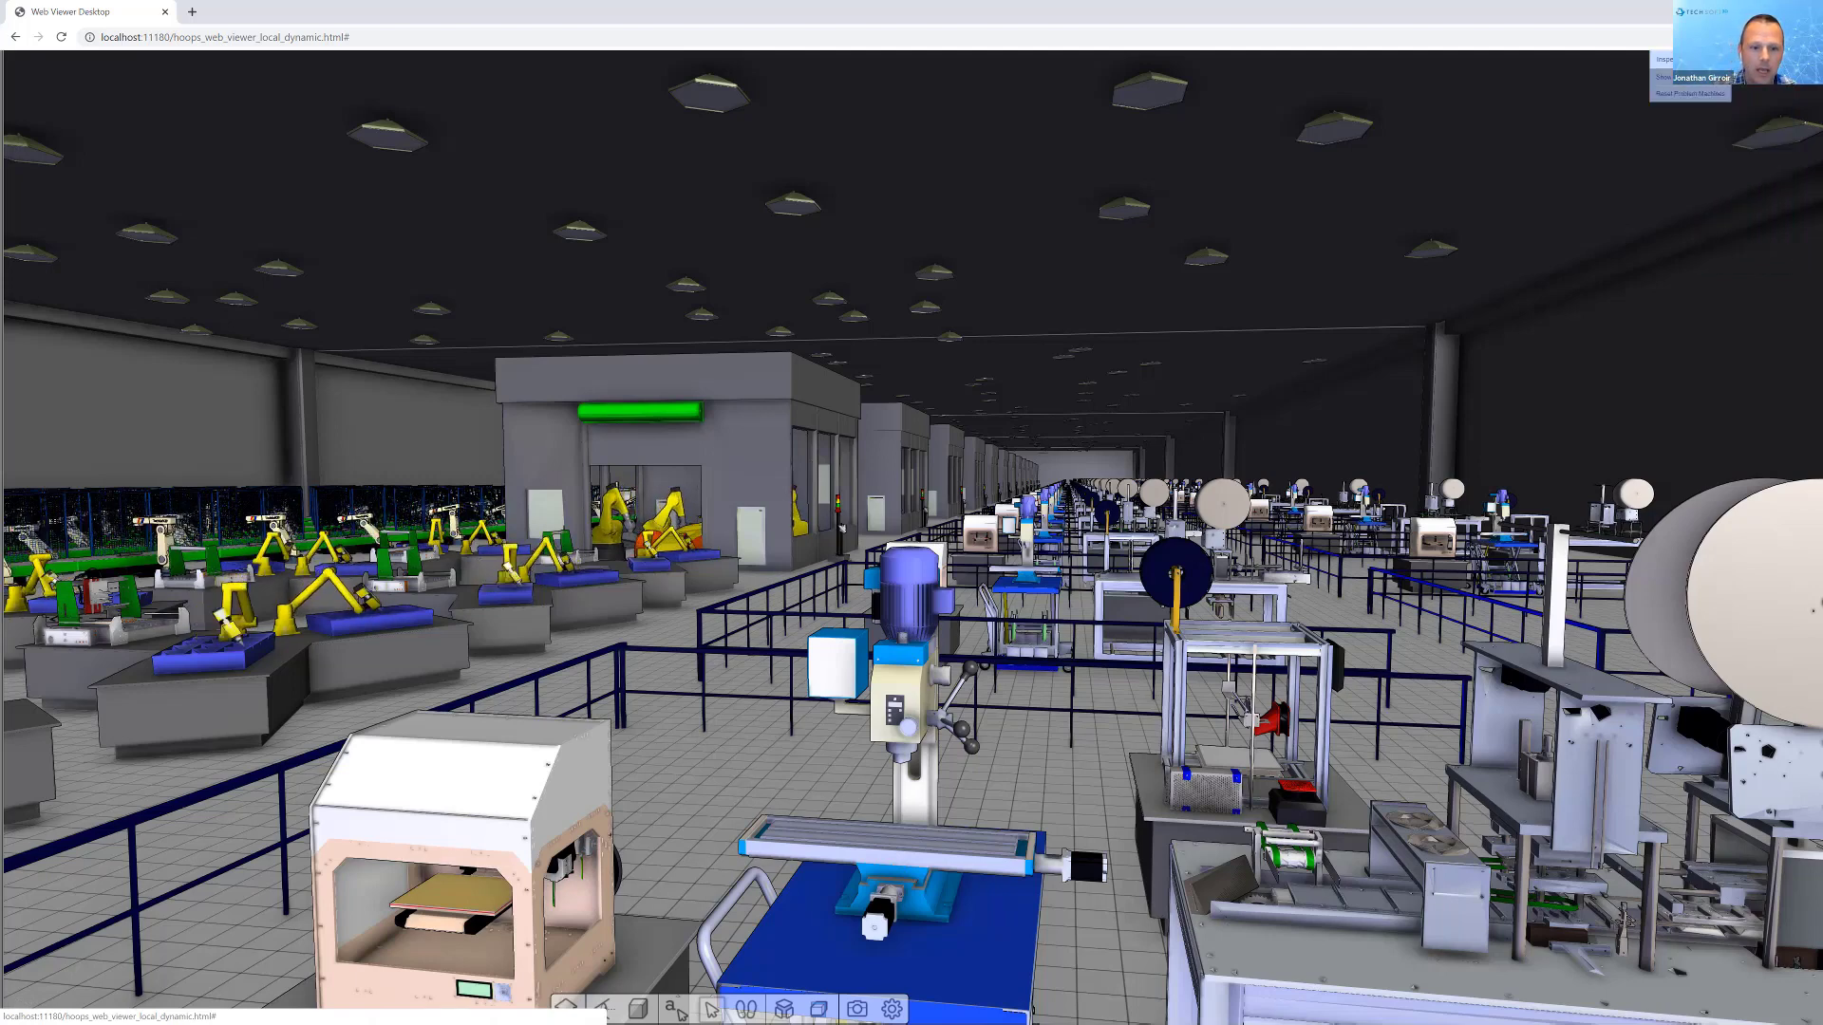
Highlight the problem machines in red, then walk toward the right wall and the red machines
{"action": "left_click", "coordinate": [1663, 77]}
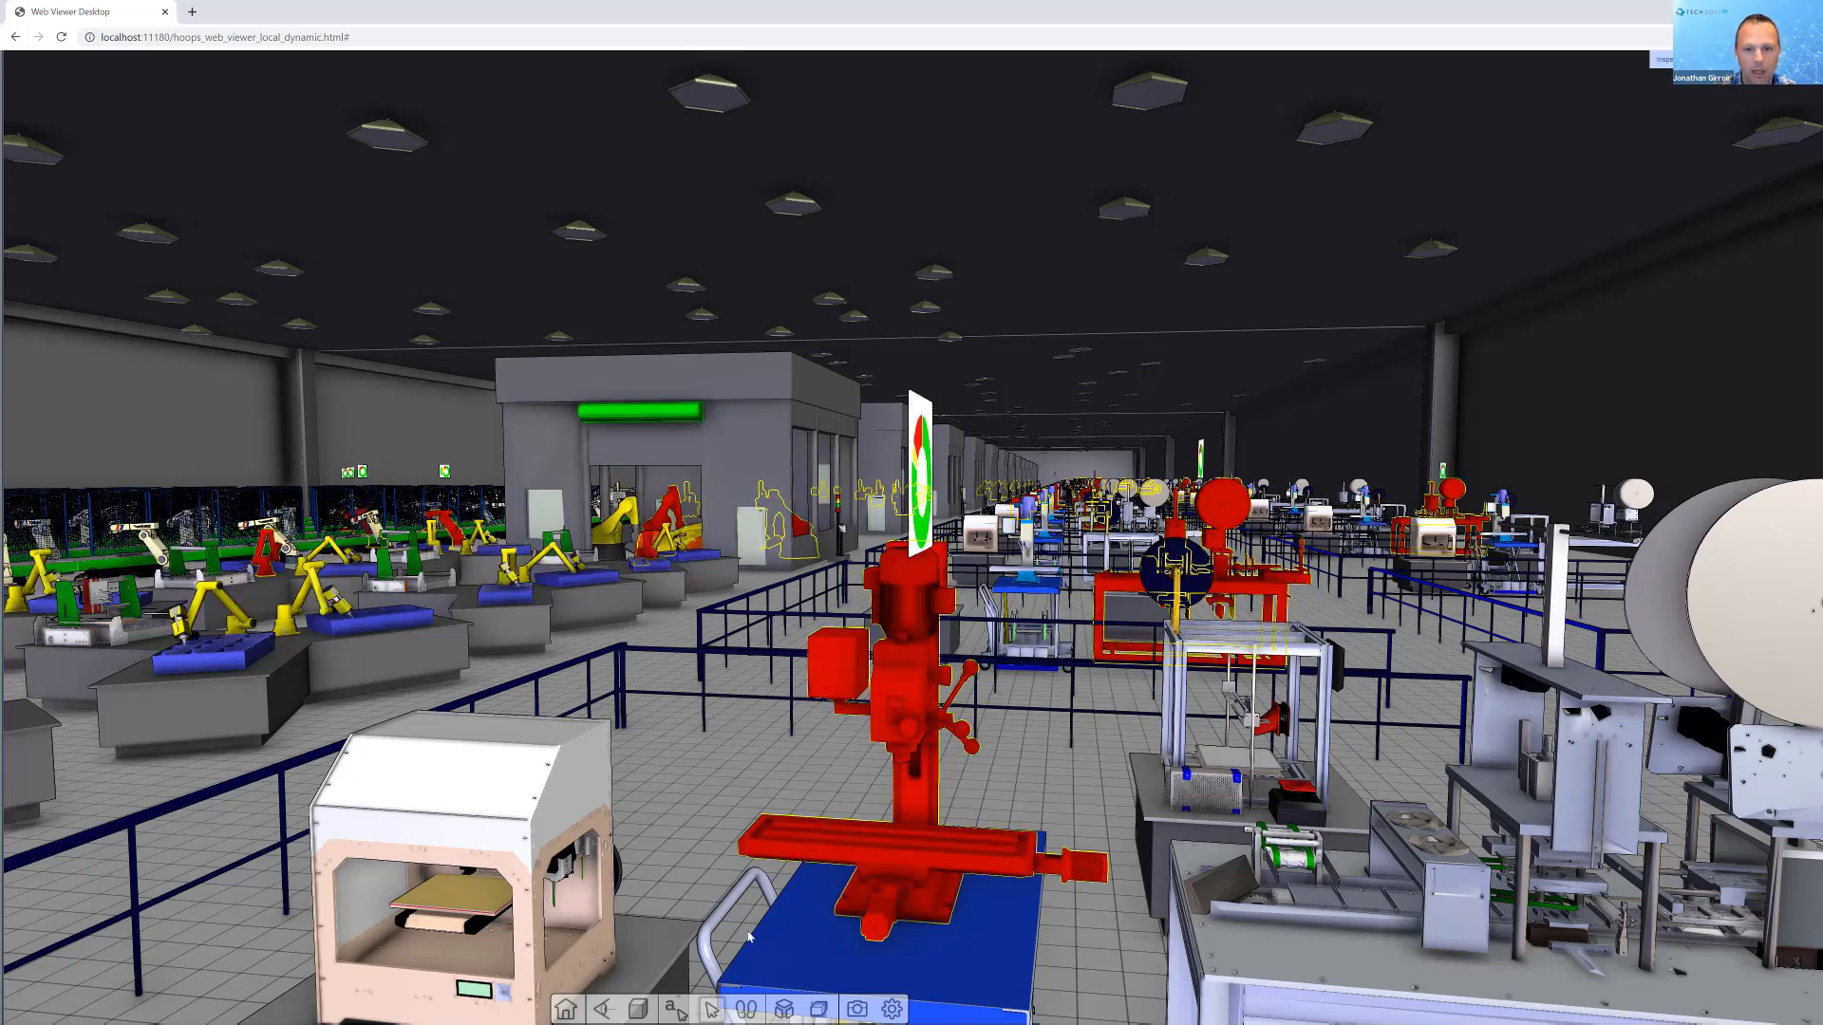
{"action": "left_click", "coordinate": [745, 1012]}
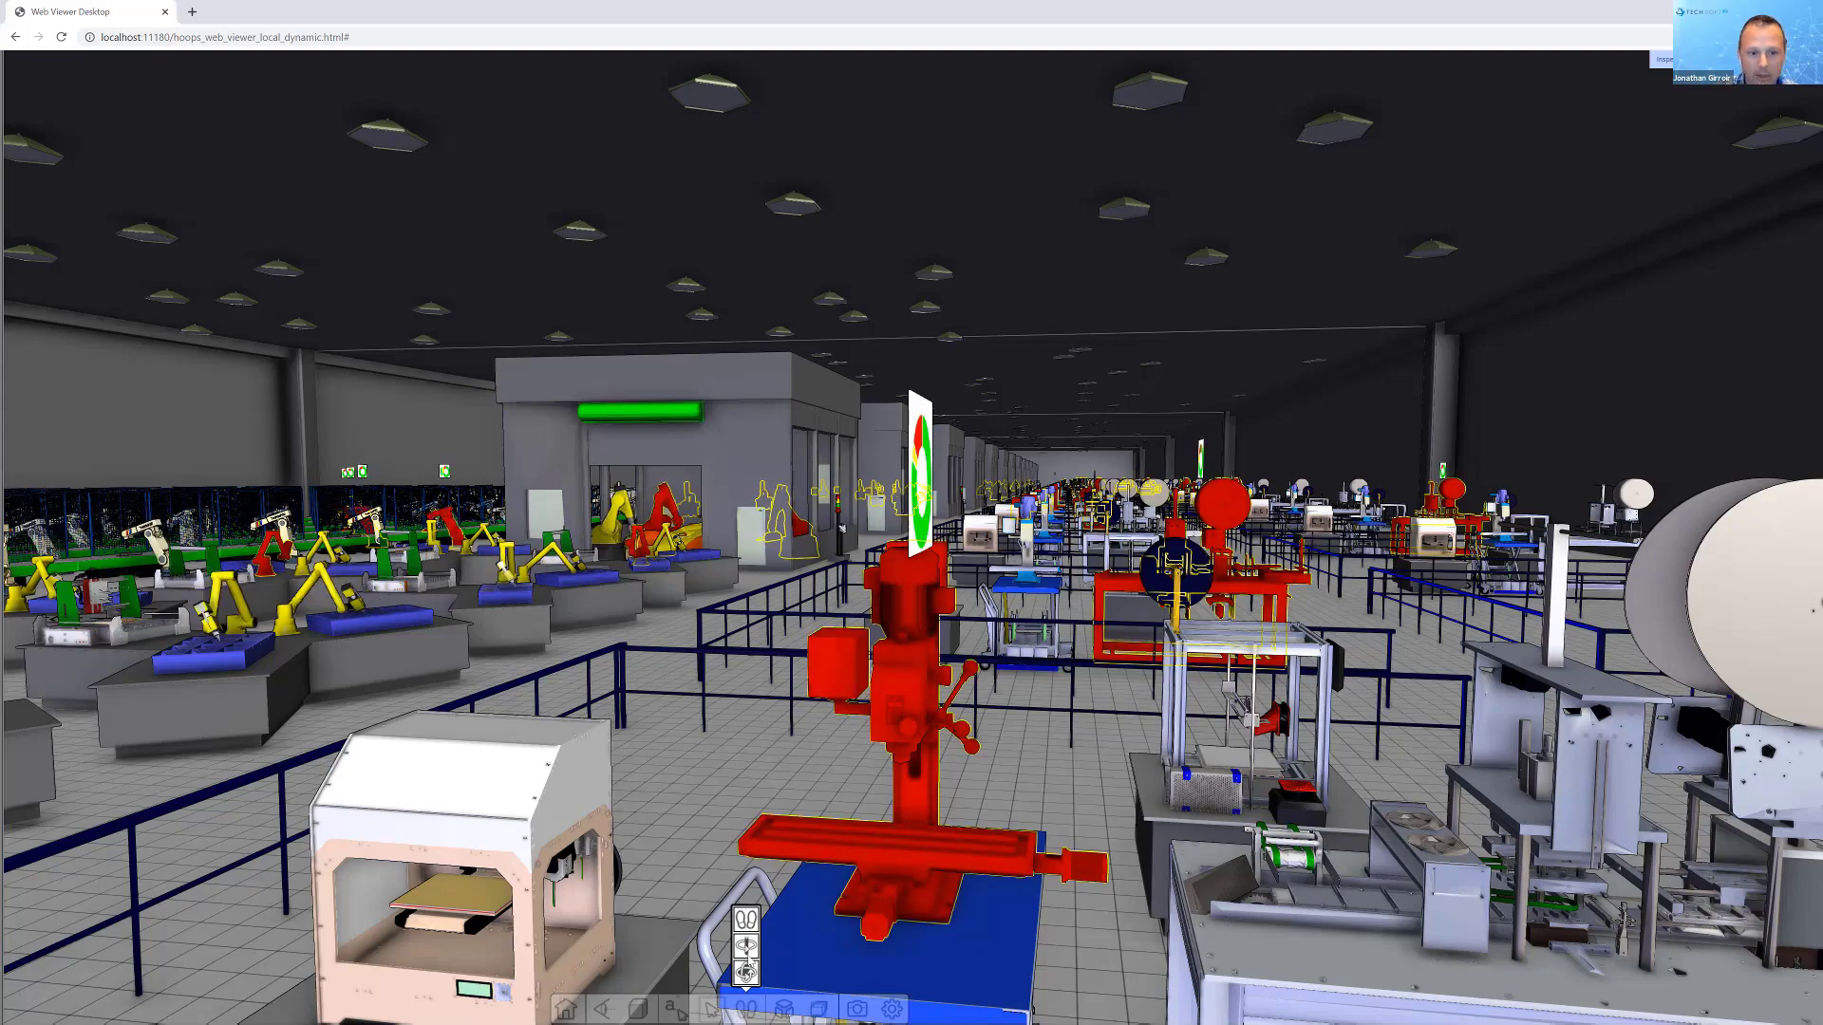
{"action": "left_click", "coordinate": [745, 973]}
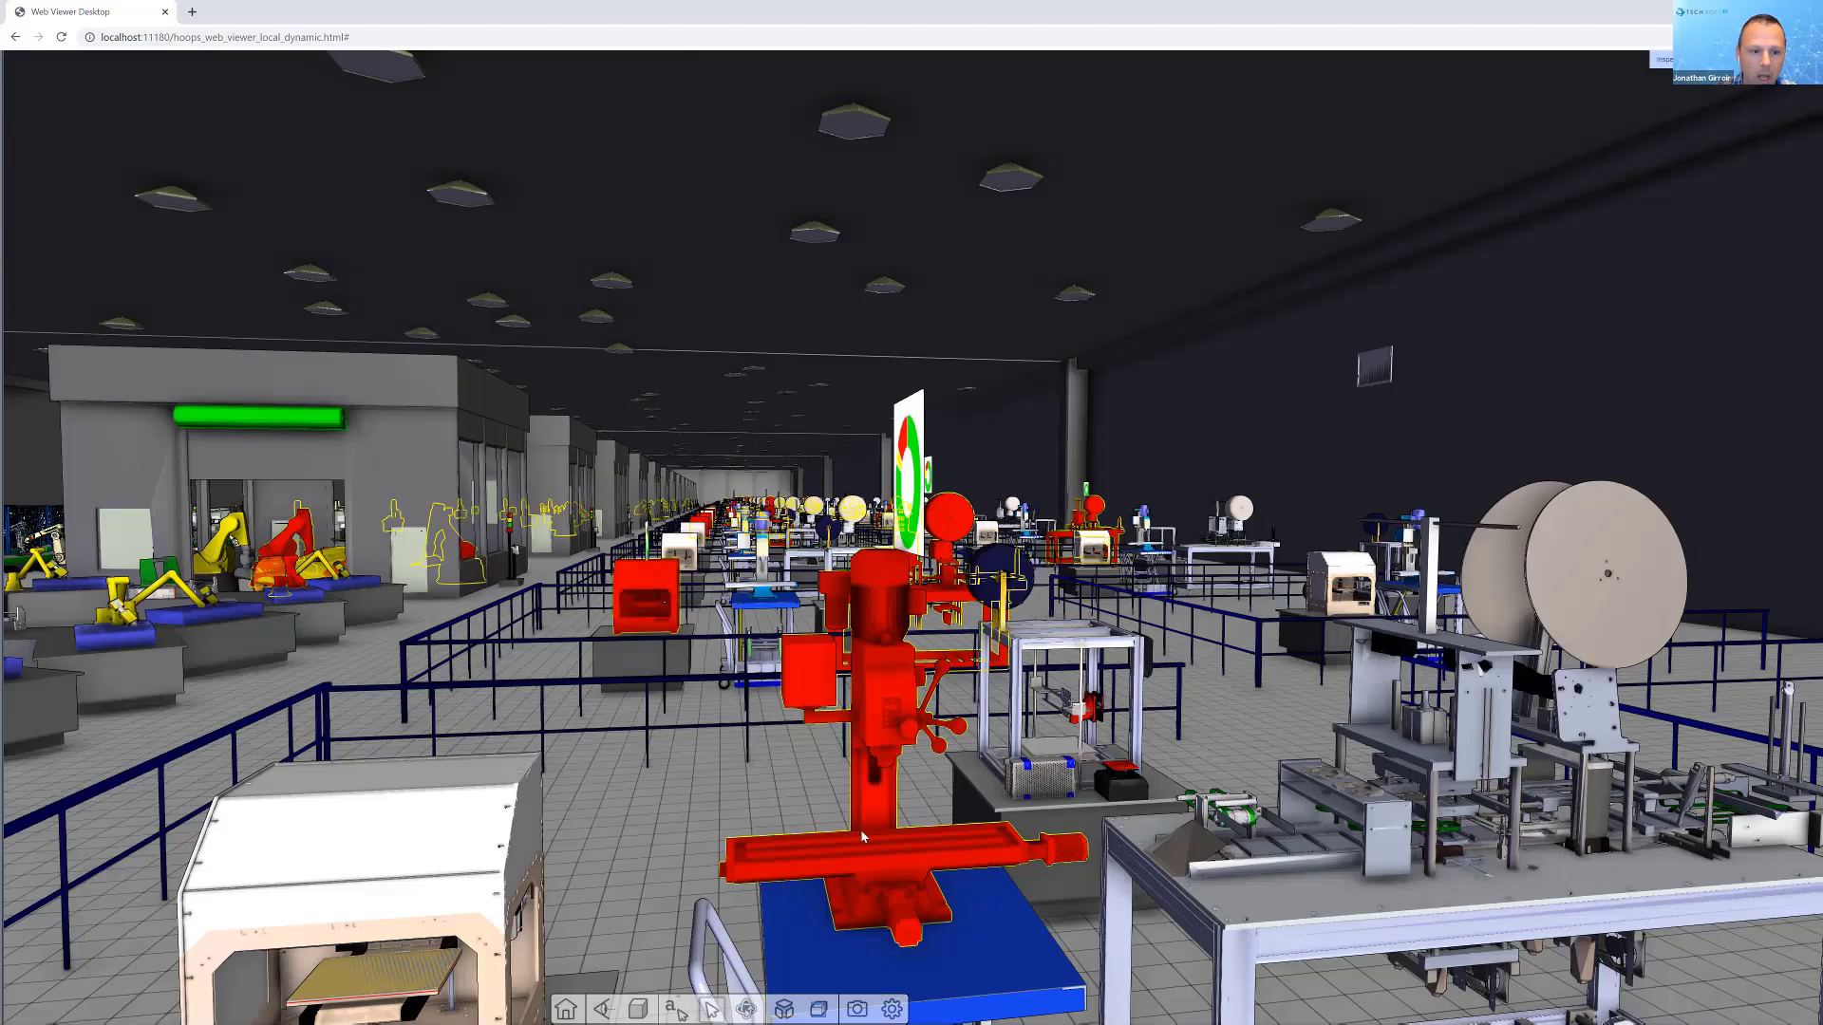
{"action": "left_click_drag", "start_coordinate": [863, 836], "coordinate": [926, 833]}
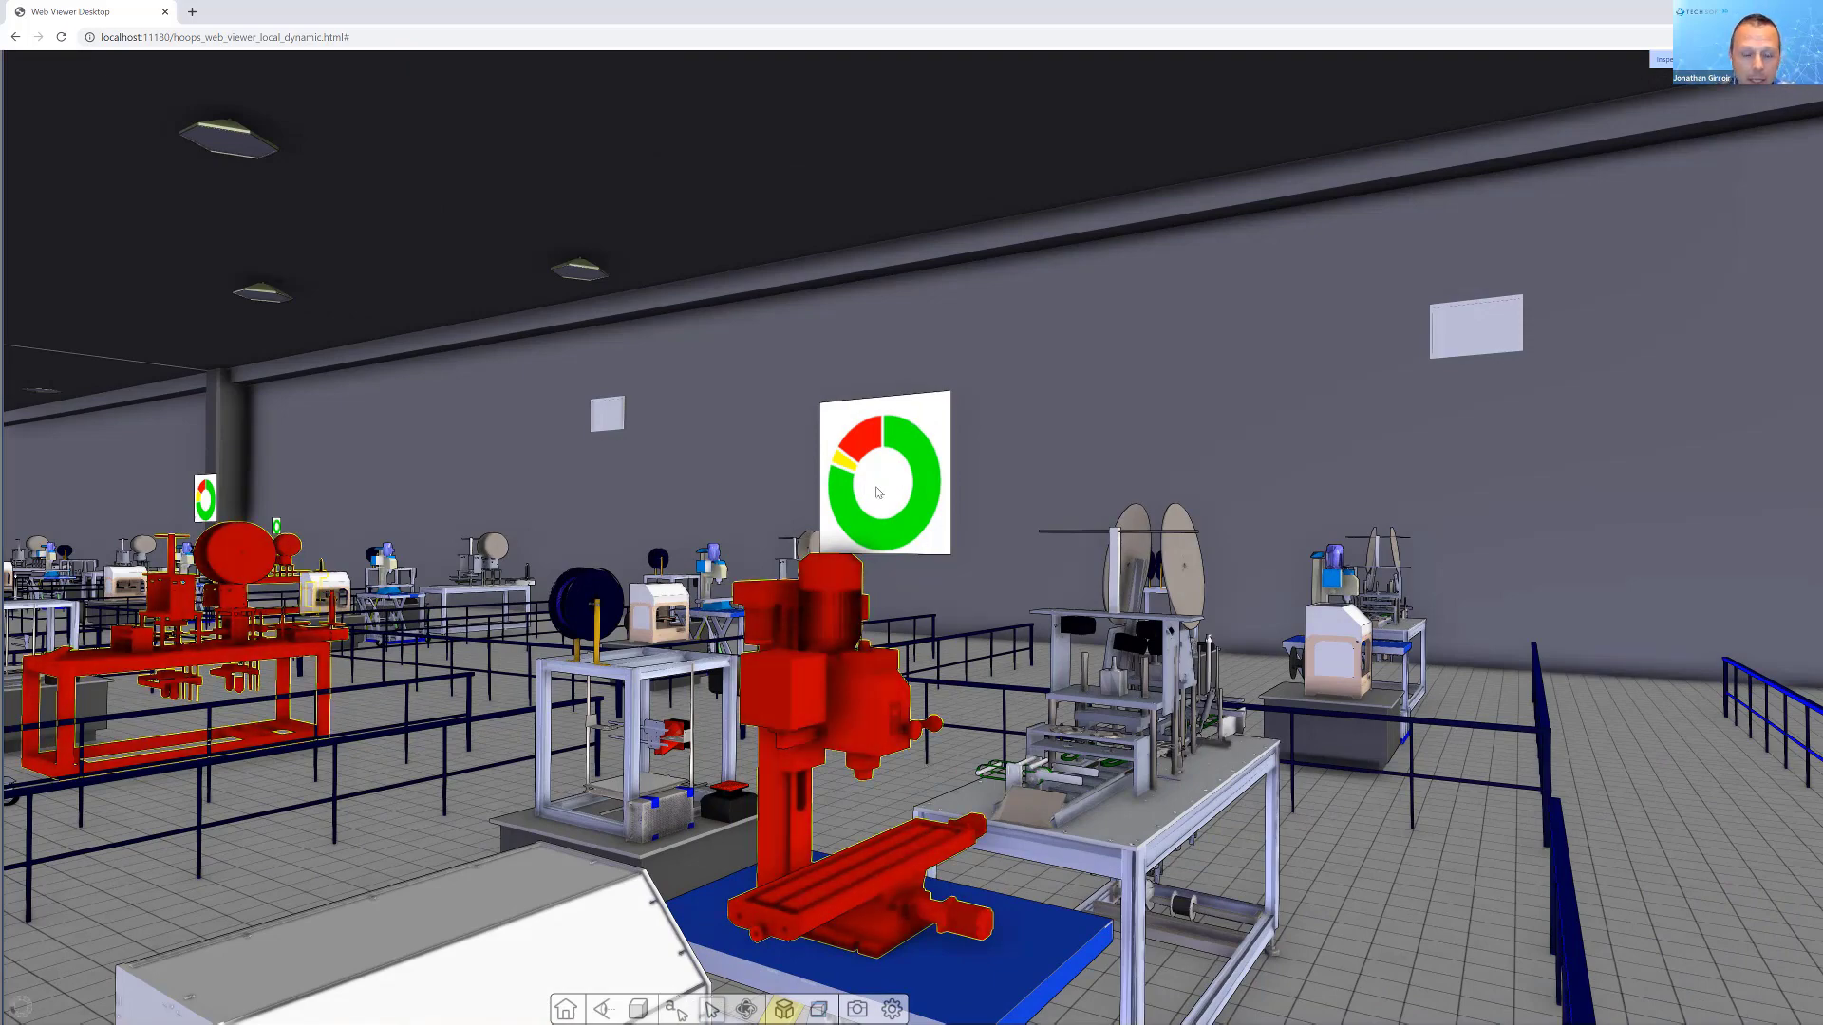
{"action": "left_click_drag", "start_coordinate": [874, 541], "coordinate": [1384, 807]}
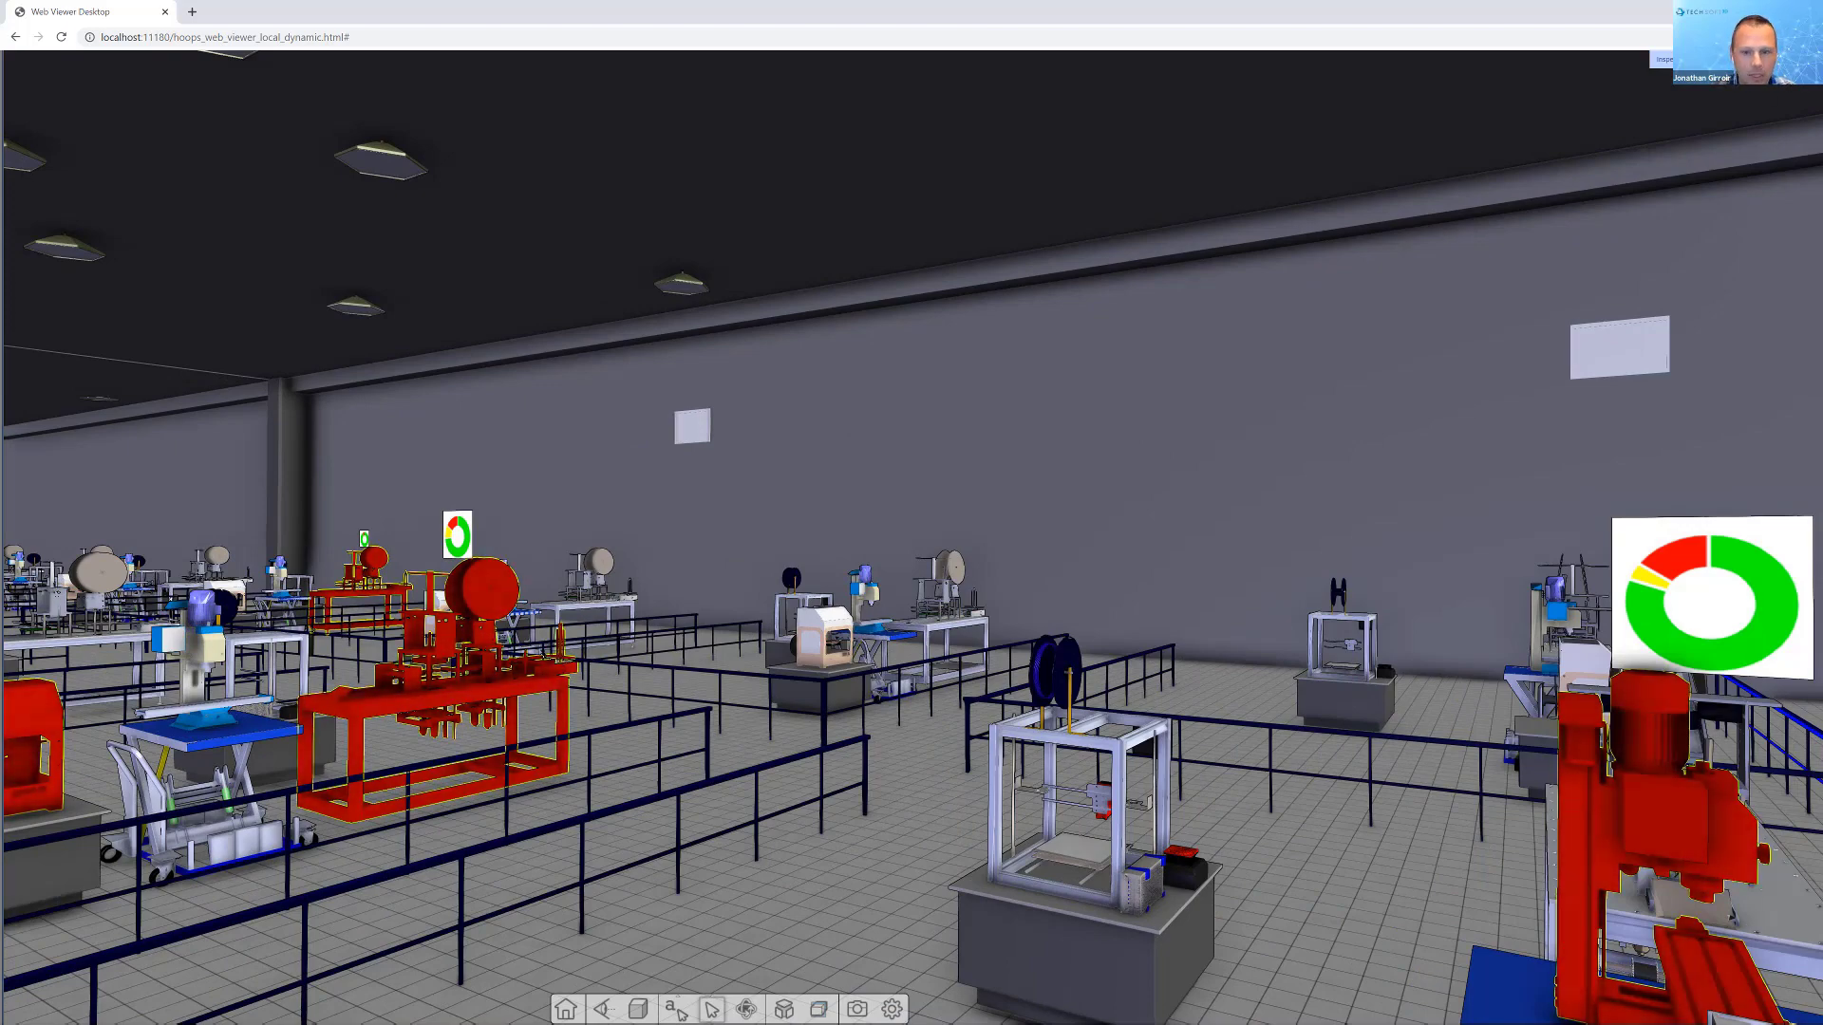
Restore the machine statistics dashboard and scroll the machine list
{"action": "left_click", "coordinate": [1790, 81]}
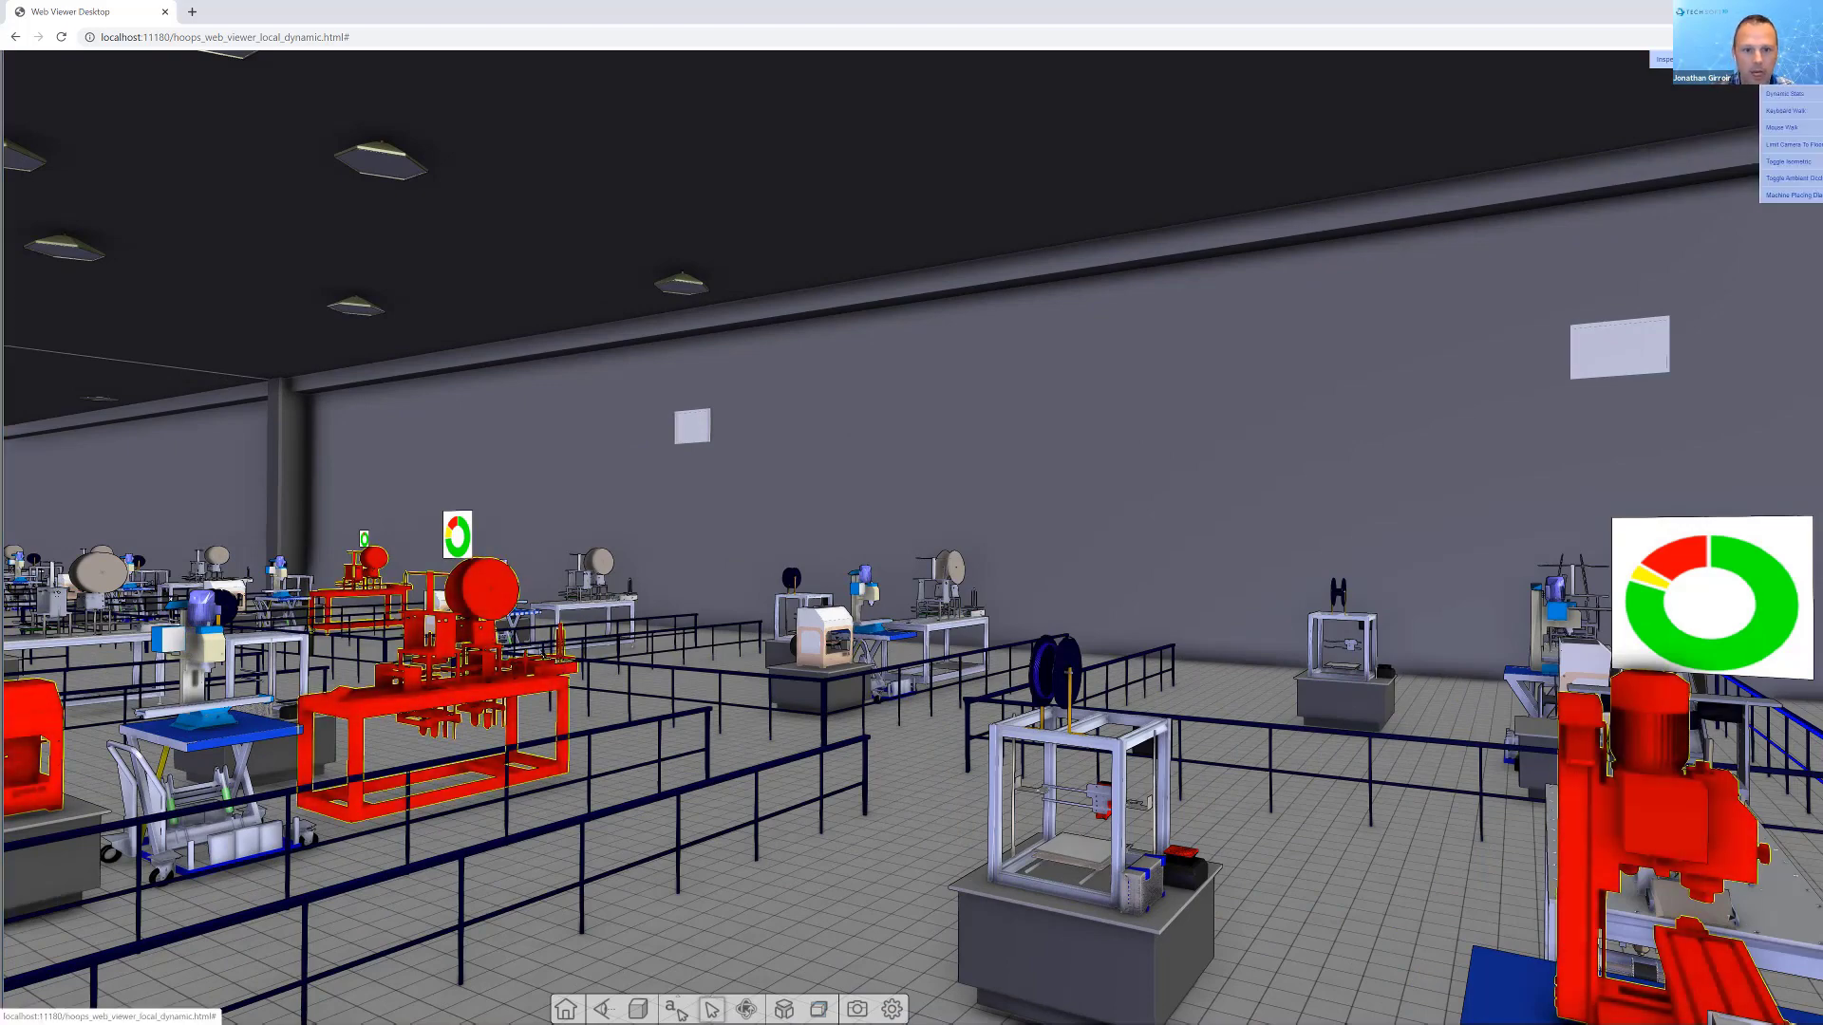
{"action": "left_click", "coordinate": [1785, 94]}
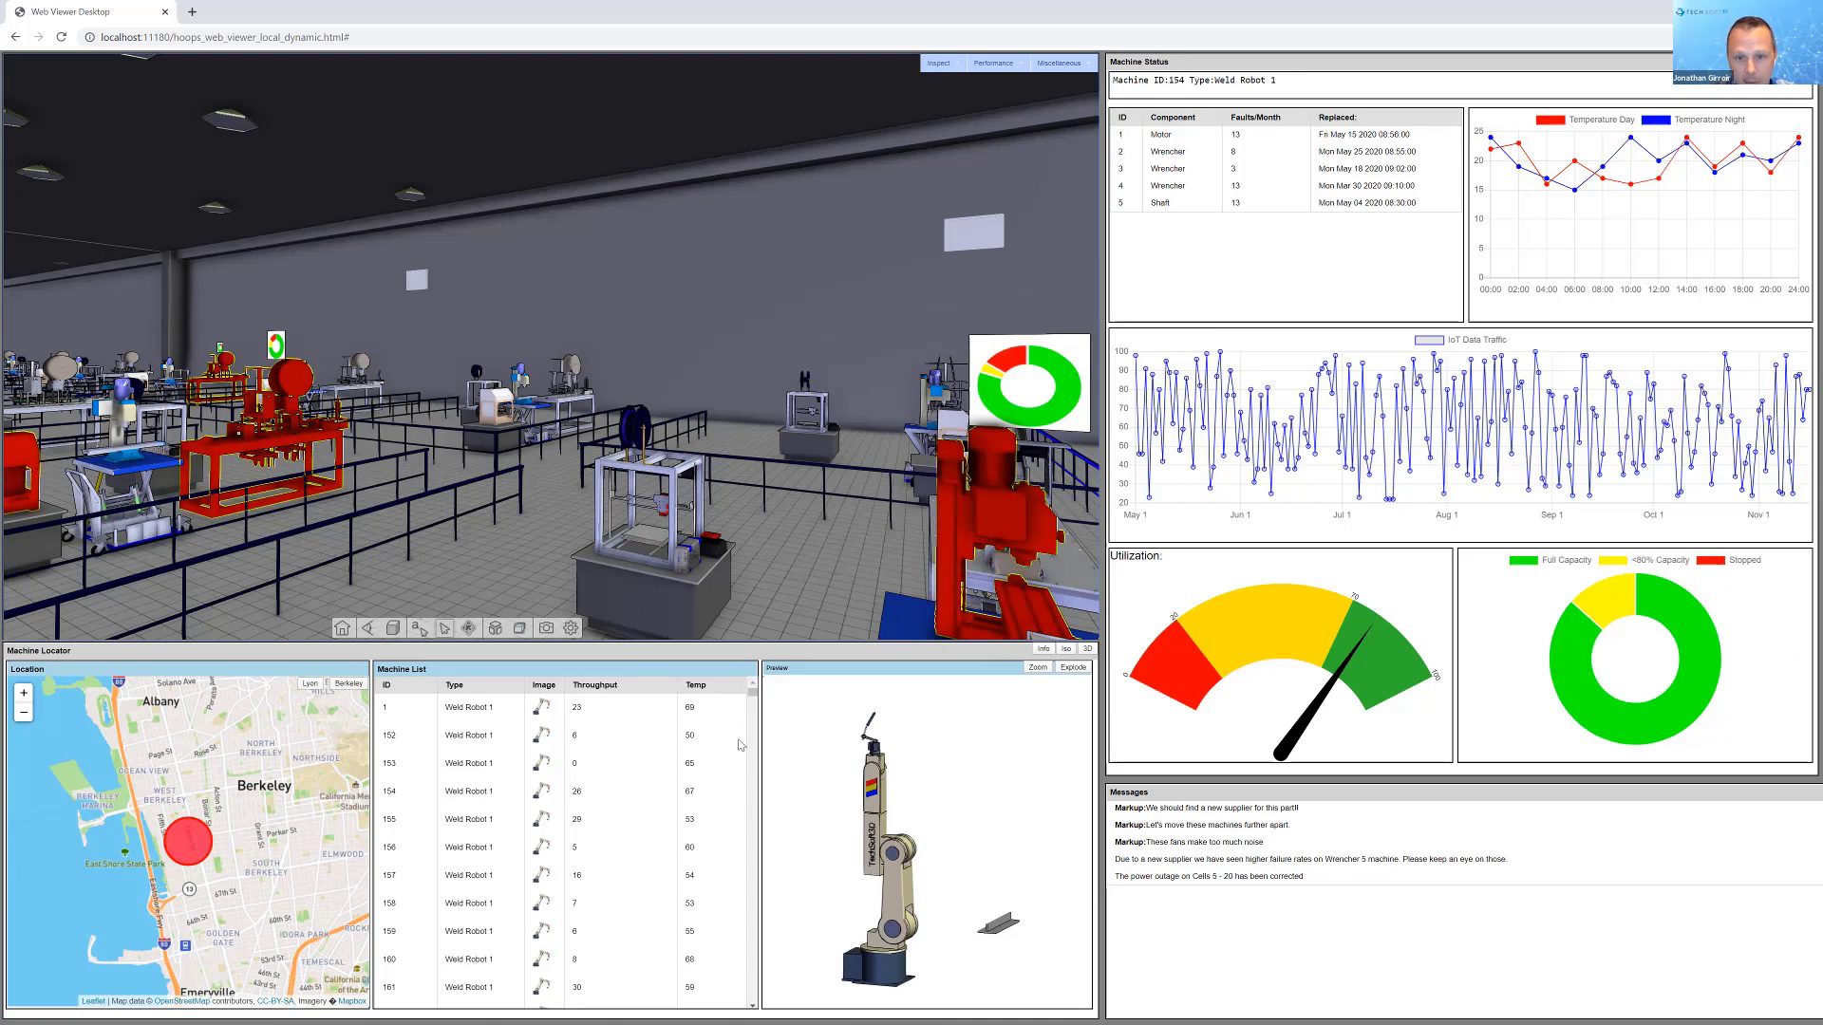
{"action": "left_click_drag", "start_coordinate": [752, 697], "coordinate": [752, 999]}
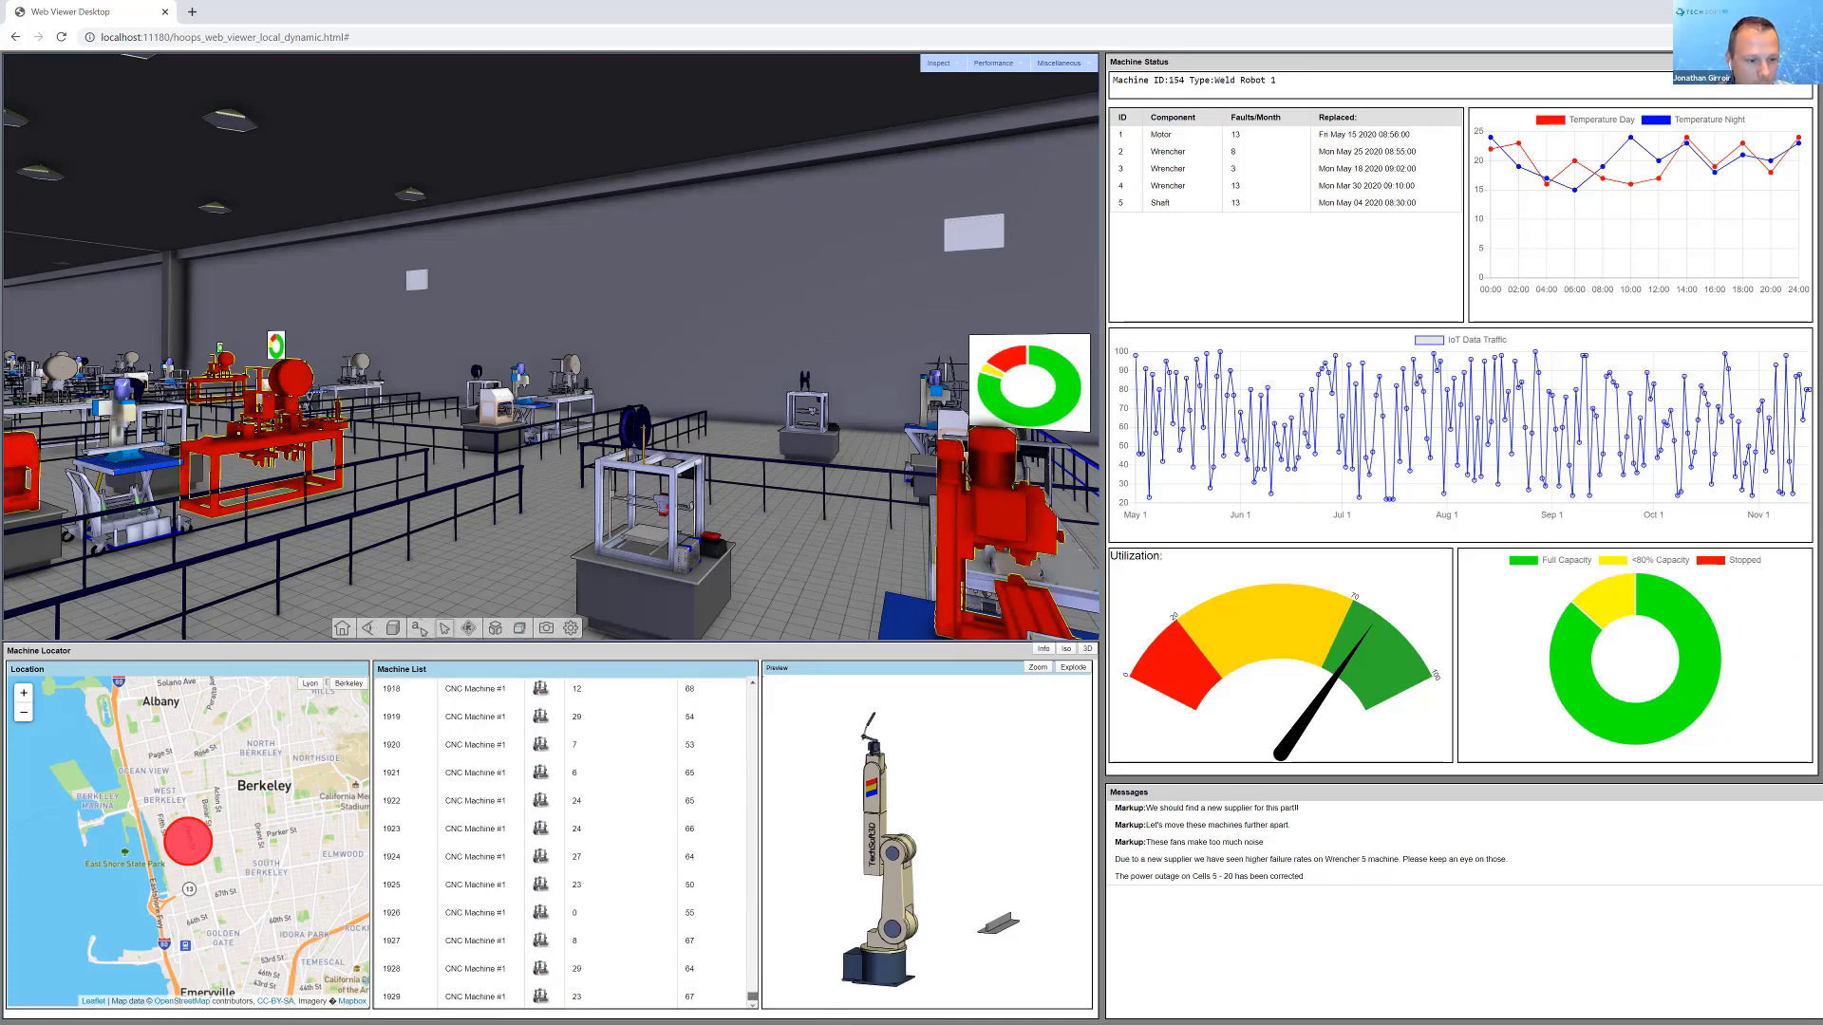
Fly to CNC Machine 1928, rotate its preview, and show its Driller component
{"action": "left_click", "coordinate": [489, 969]}
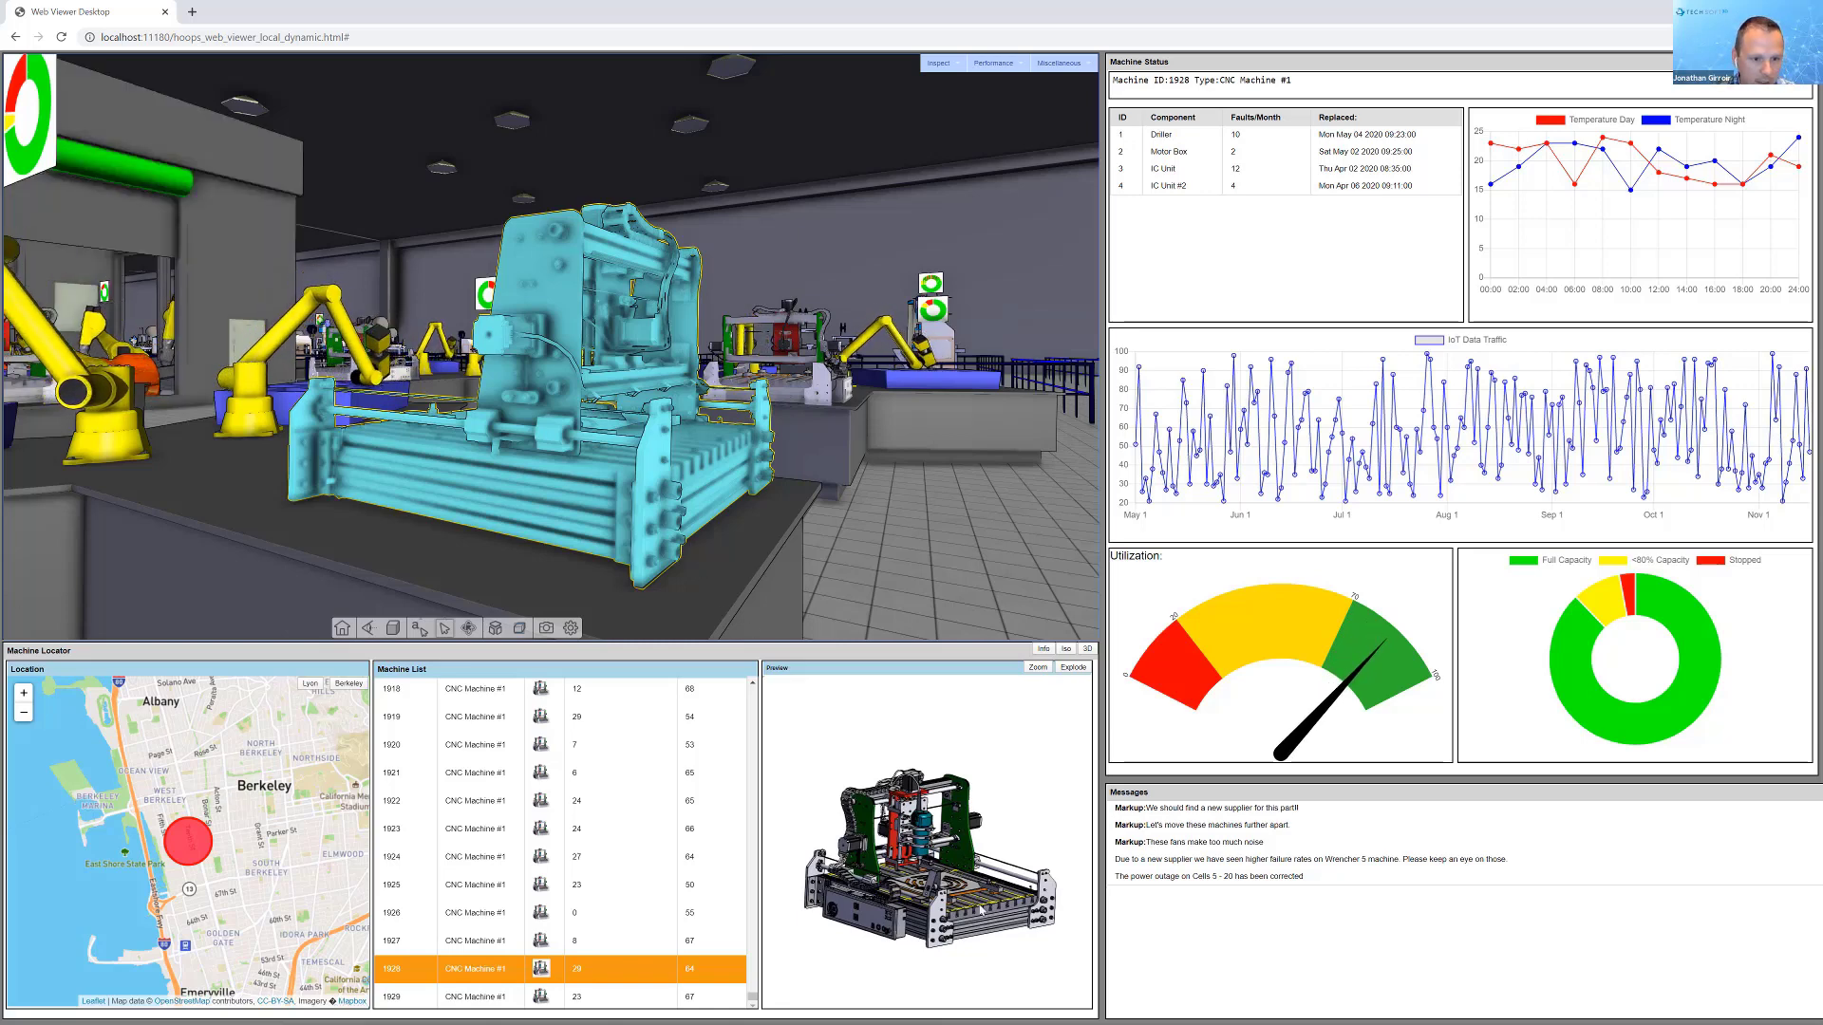
{"action": "left_click_drag", "start_coordinate": [878, 836], "coordinate": [957, 813]}
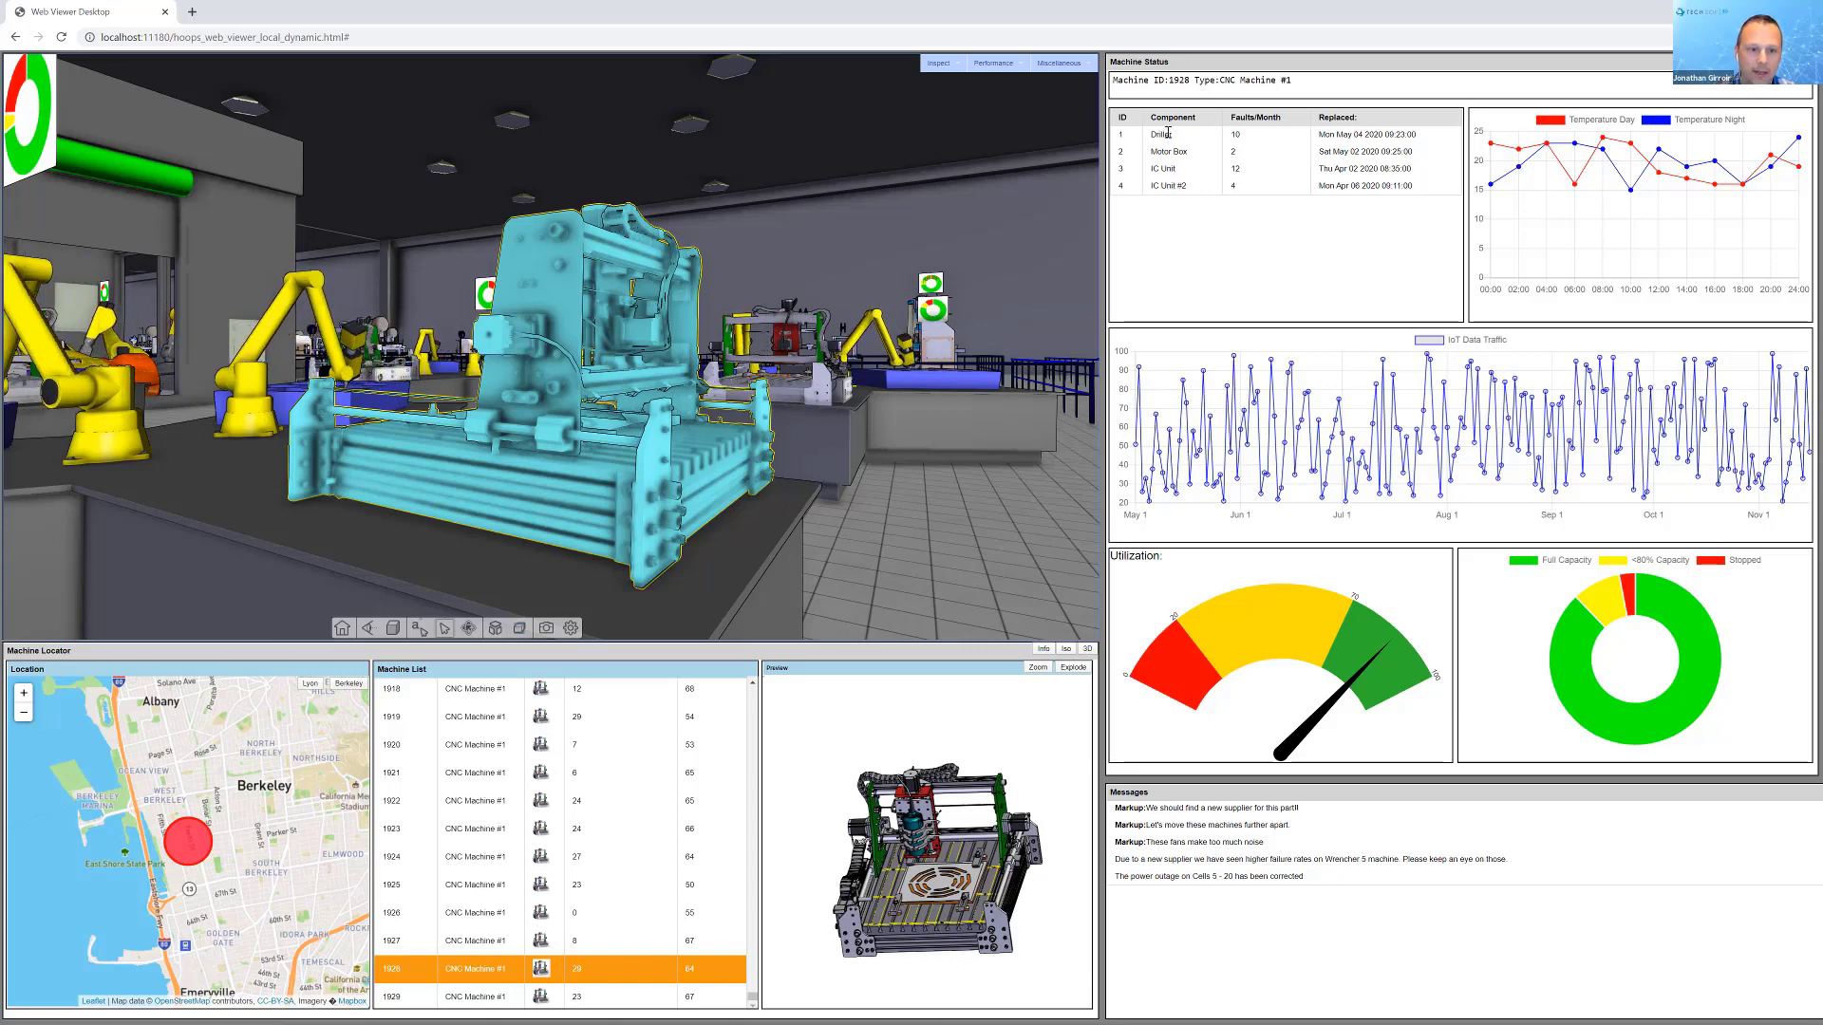
{"action": "left_click", "coordinate": [509, 583]}
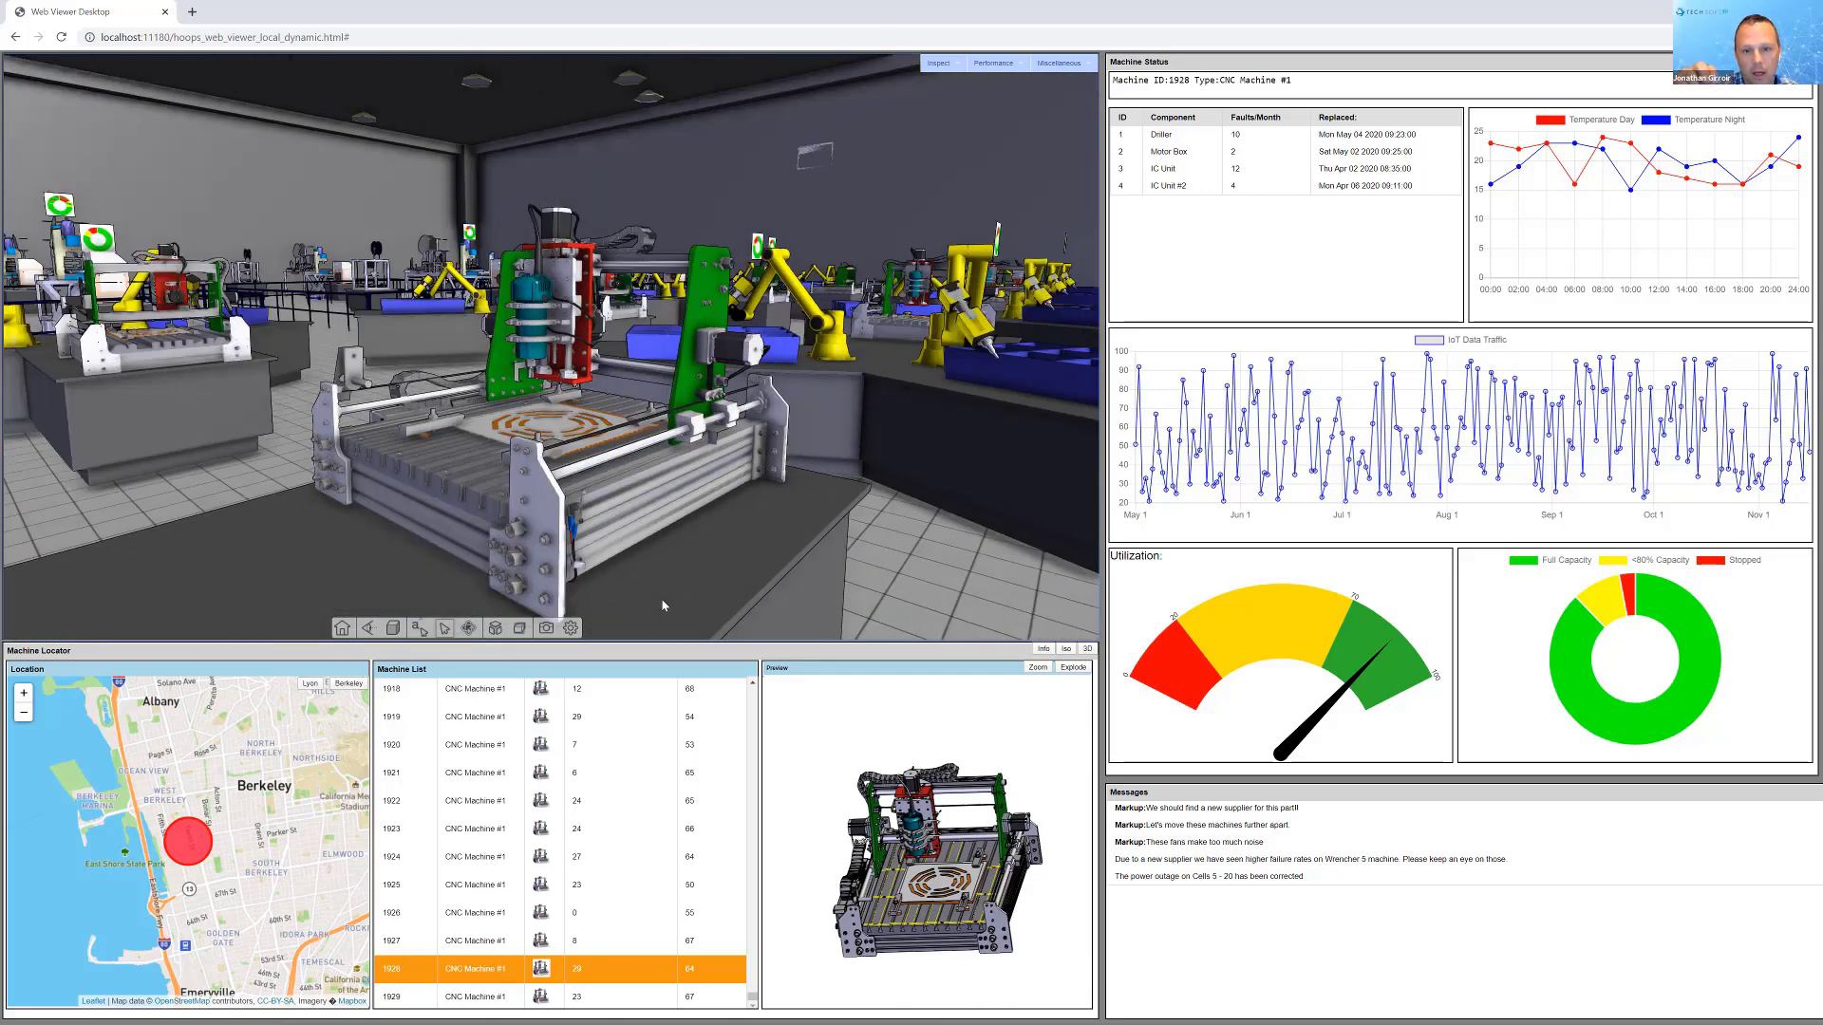
{"action": "left_click", "coordinate": [1168, 134]}
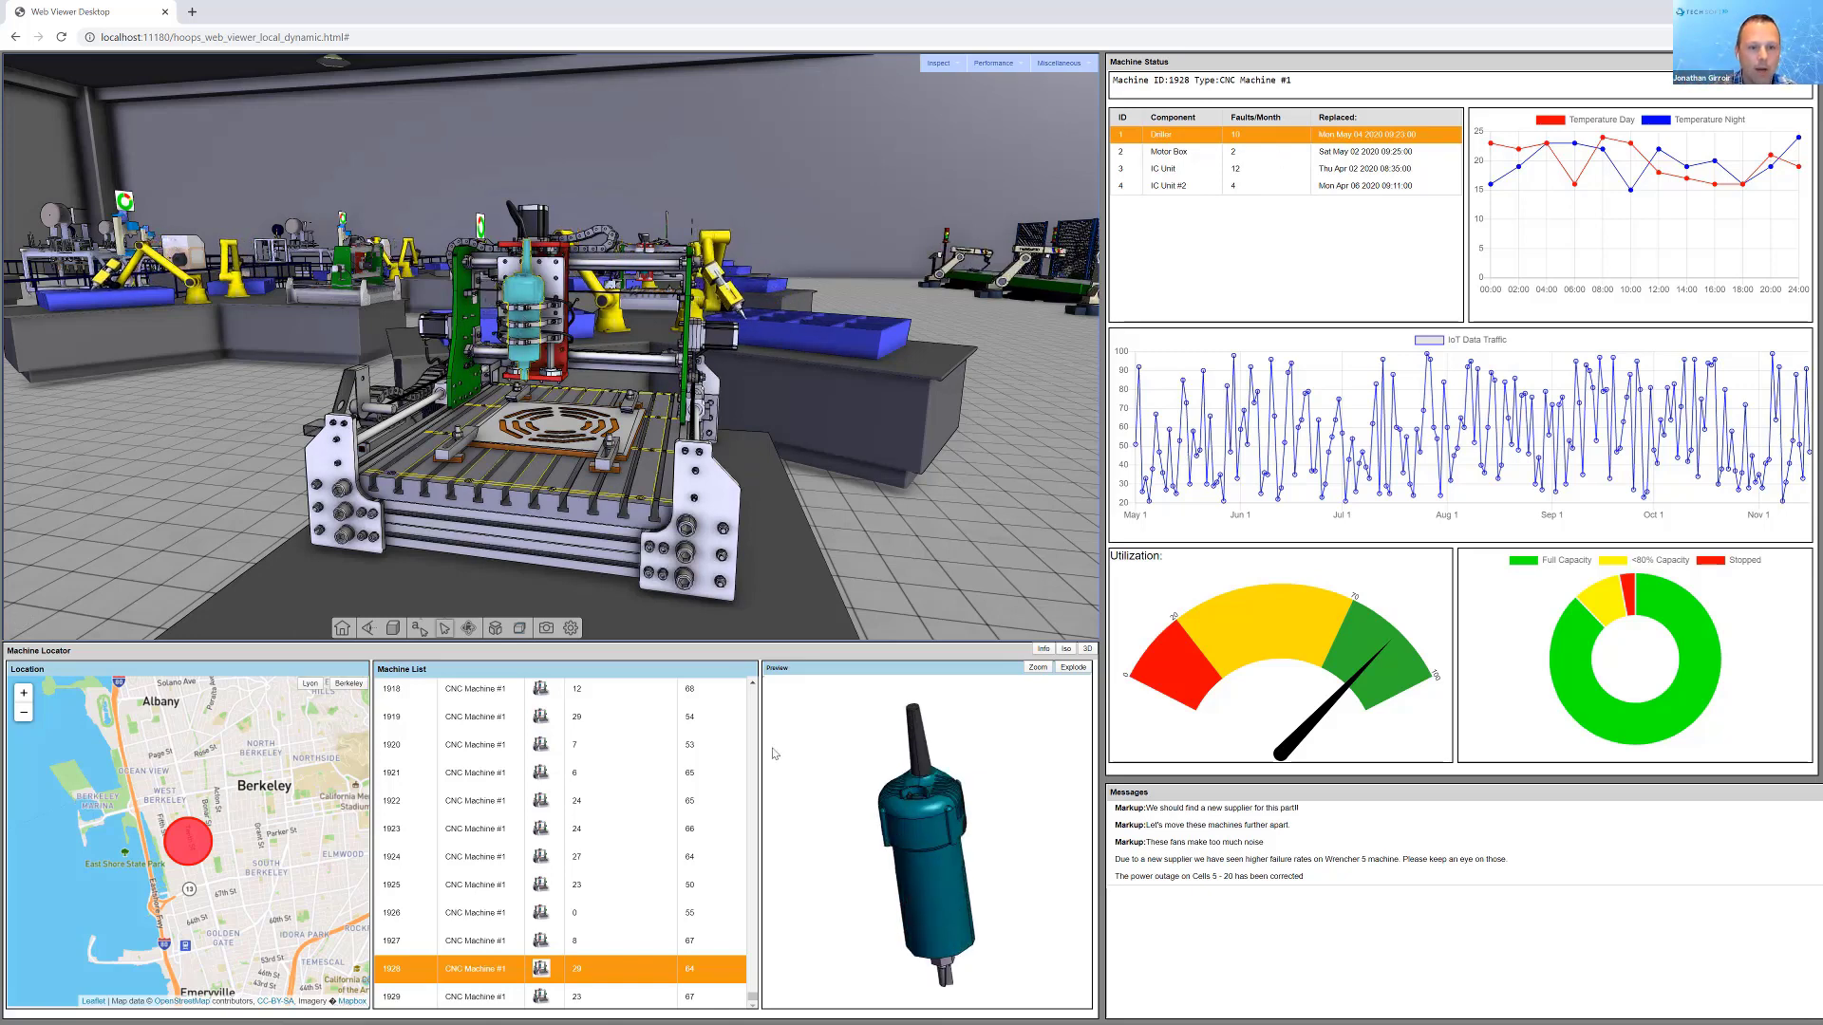
Tilt the Driller preview, view the Motor Box and IC Unit, then open the new-supplier markup
{"action": "left_click_drag", "start_coordinate": [921, 790], "coordinate": [1040, 806]}
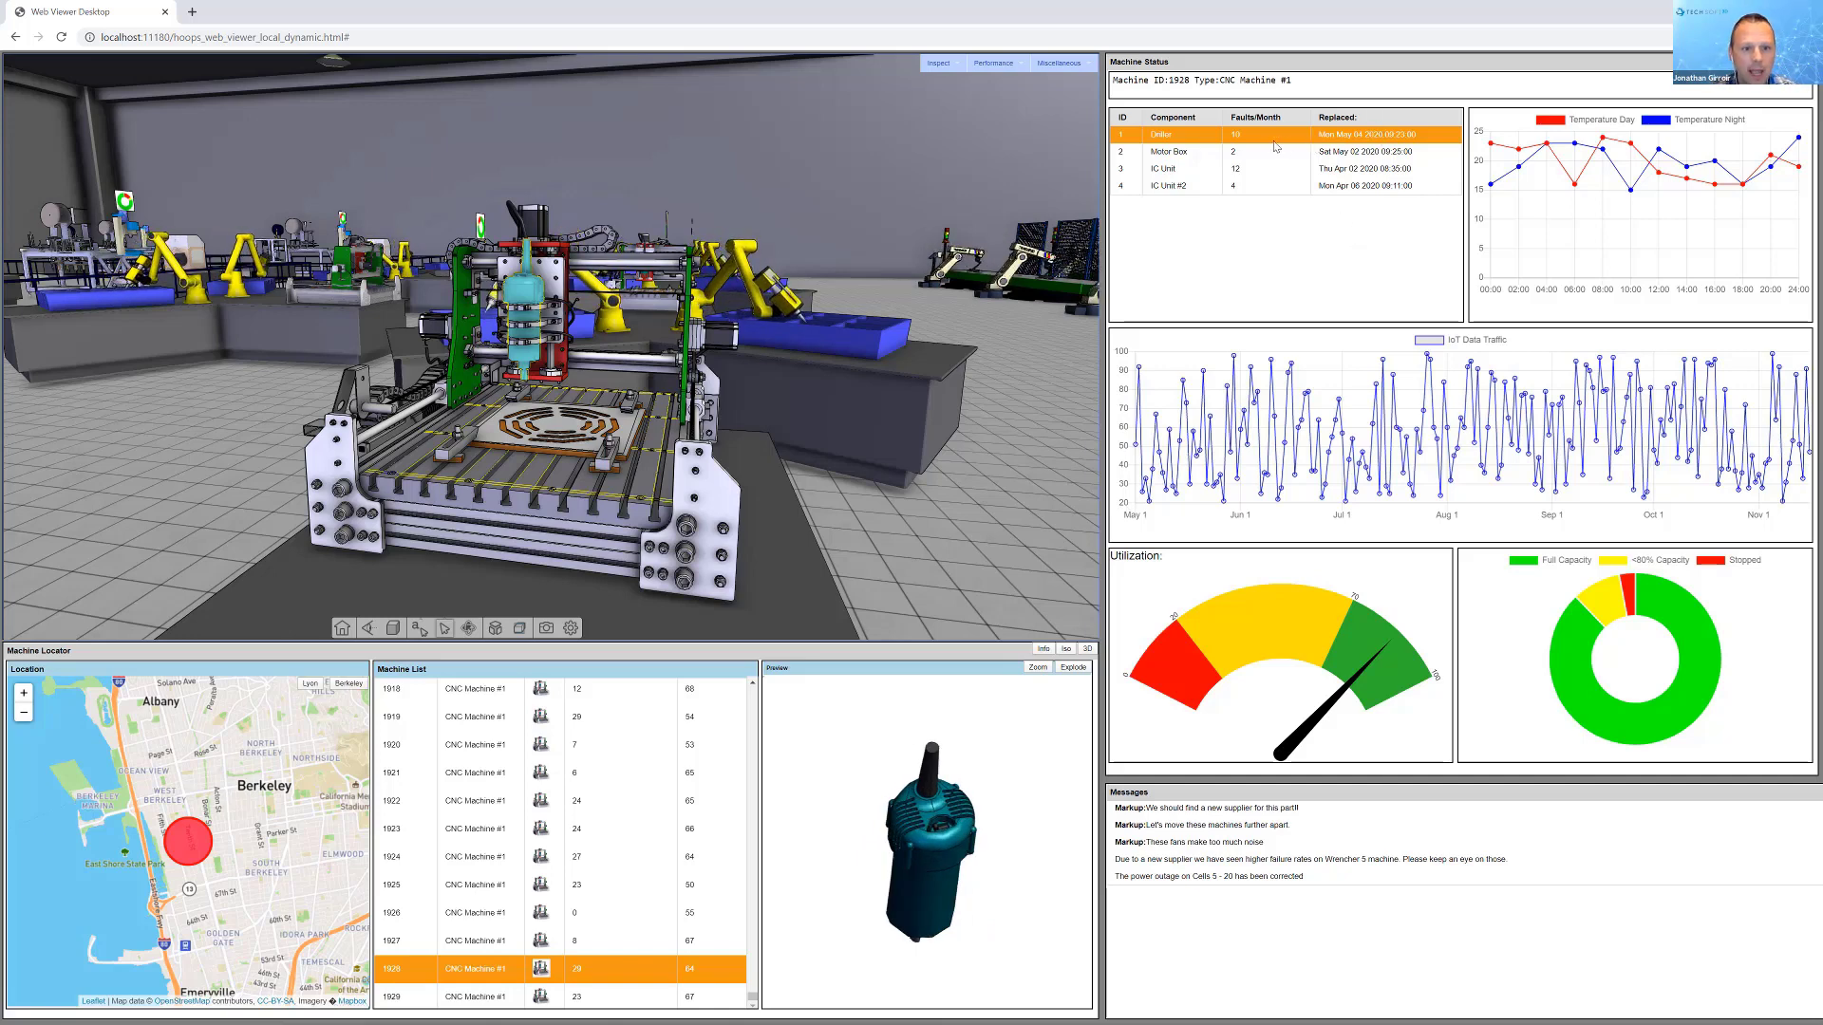
{"action": "left_click", "coordinate": [1186, 151]}
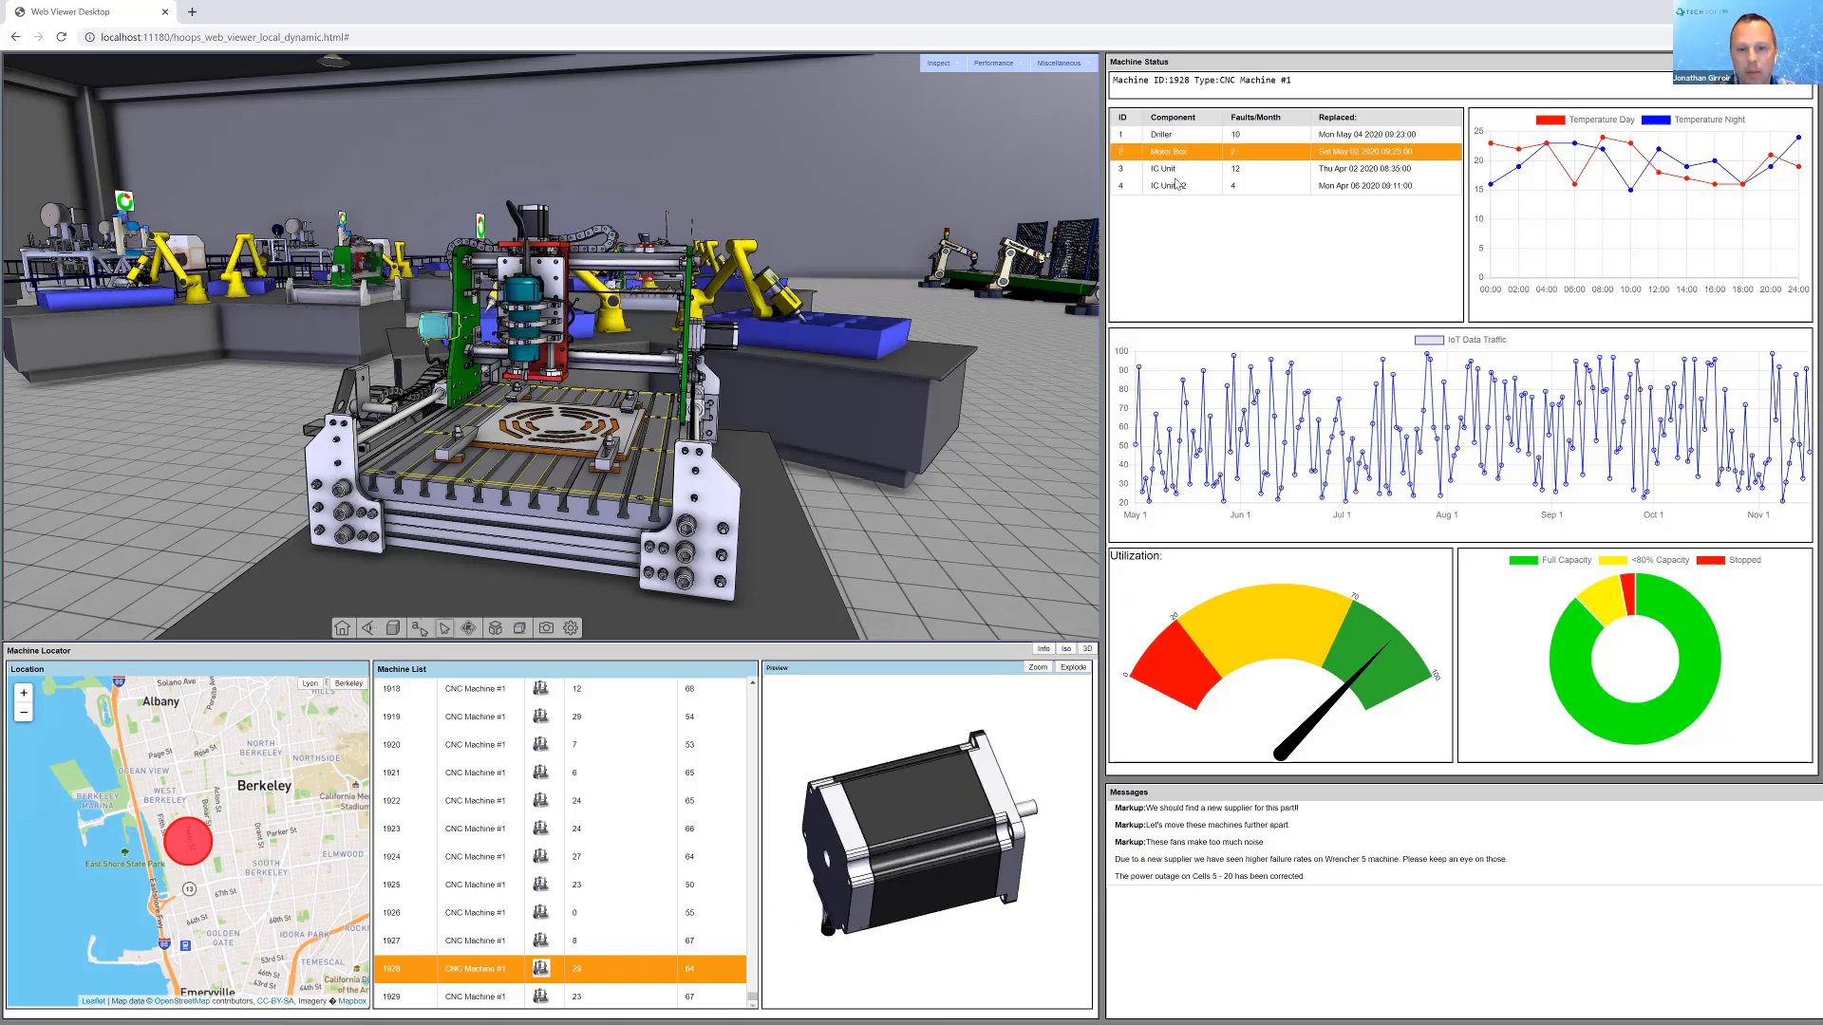
{"action": "left_click", "coordinate": [1172, 171]}
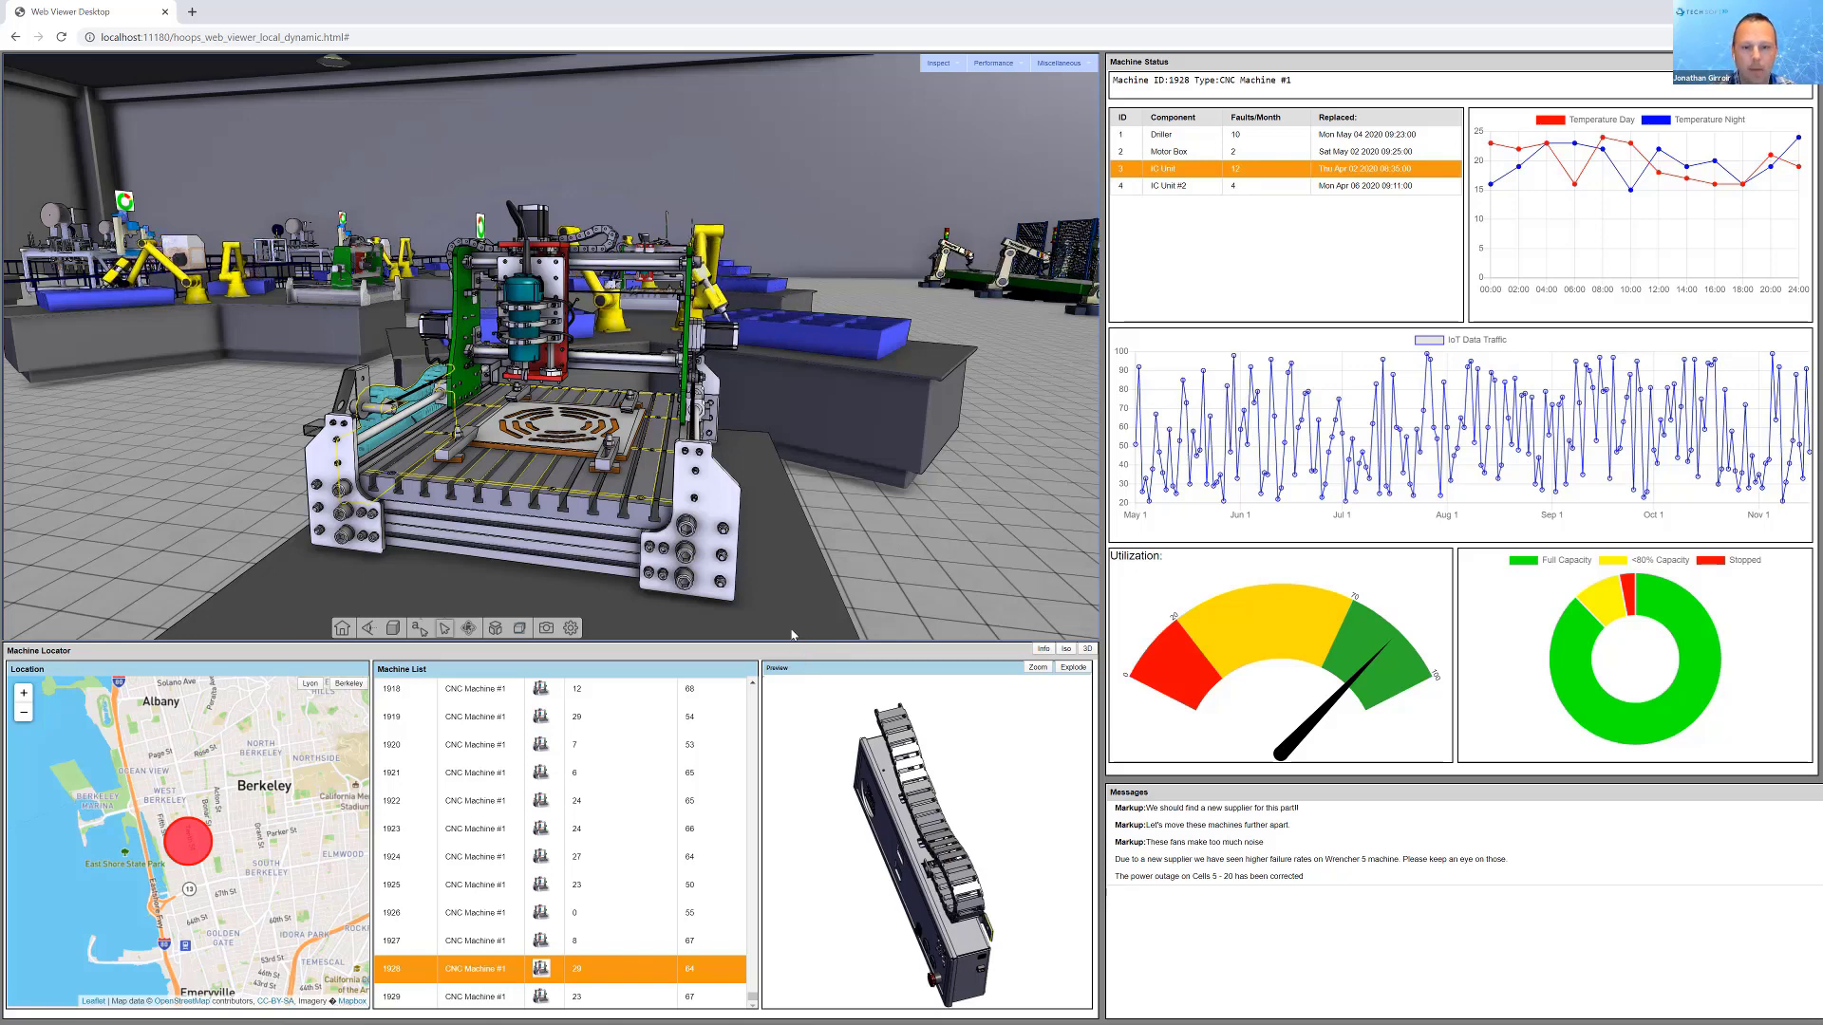
{"action": "left_click", "coordinate": [1177, 808]}
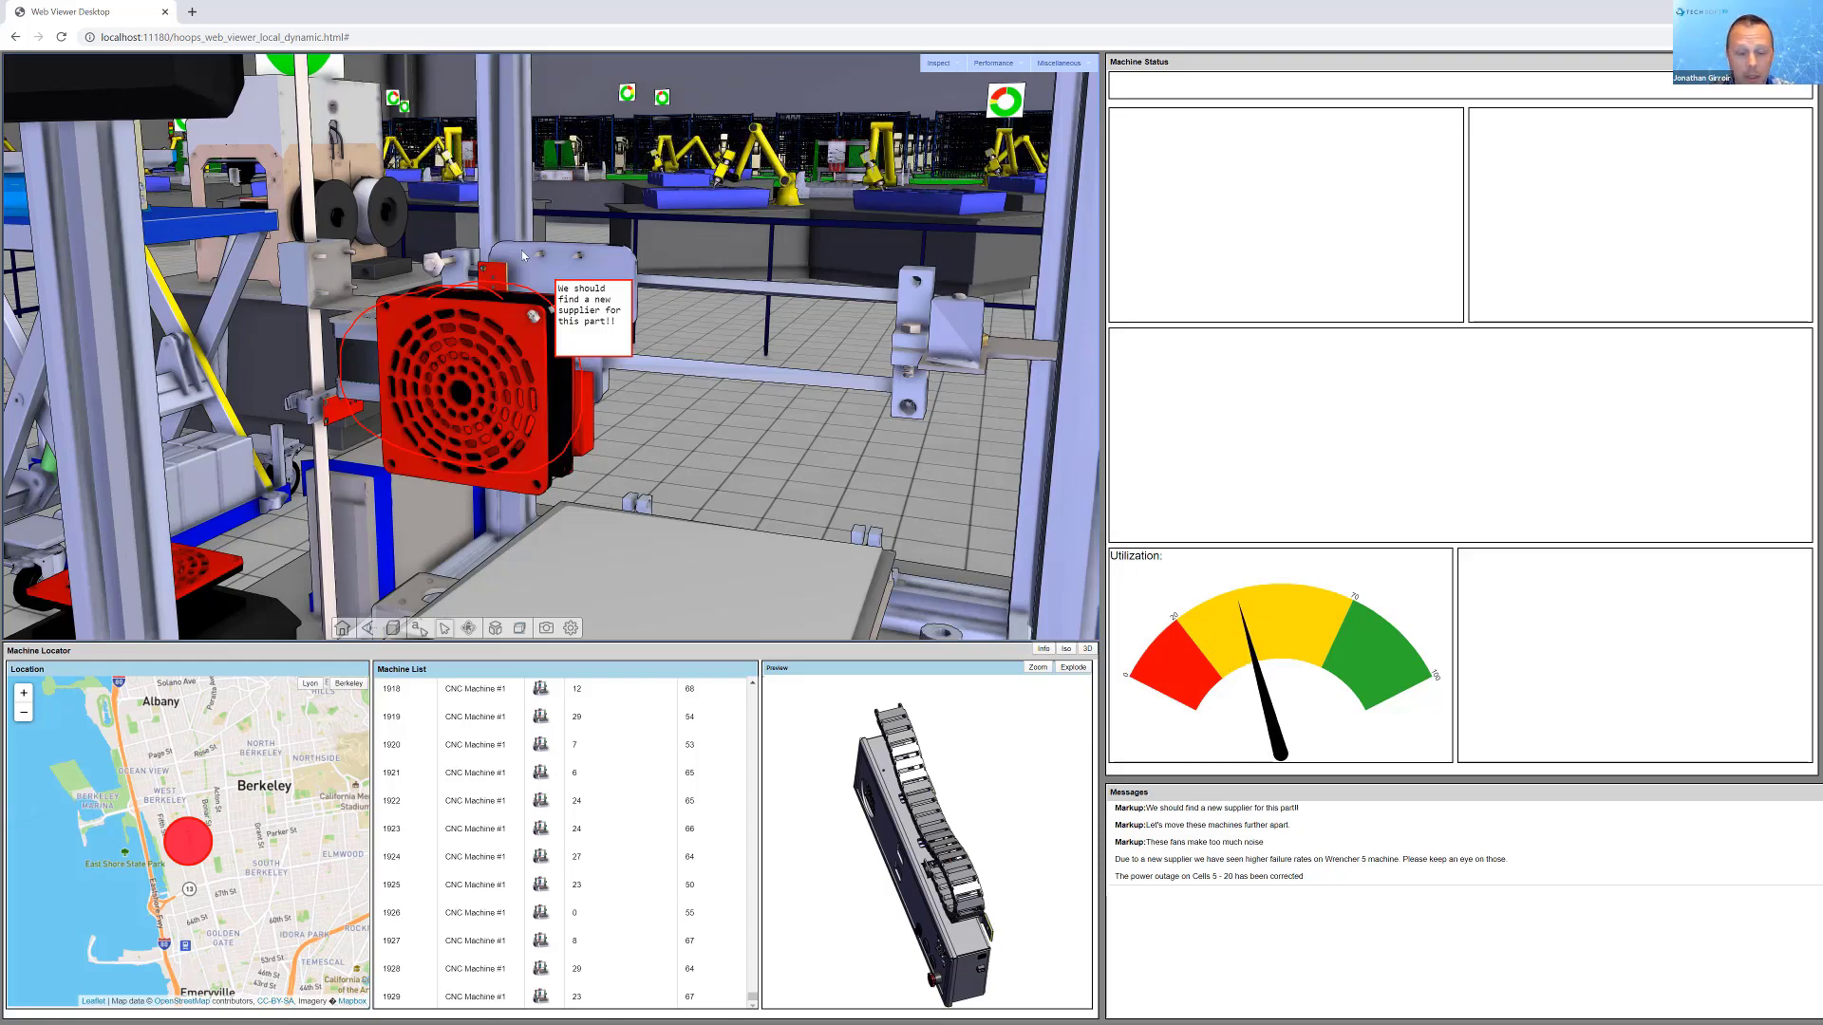
Load the full machine that contains the red fan
{"action": "left_click_drag", "start_coordinate": [709, 497], "coordinate": [481, 415]}
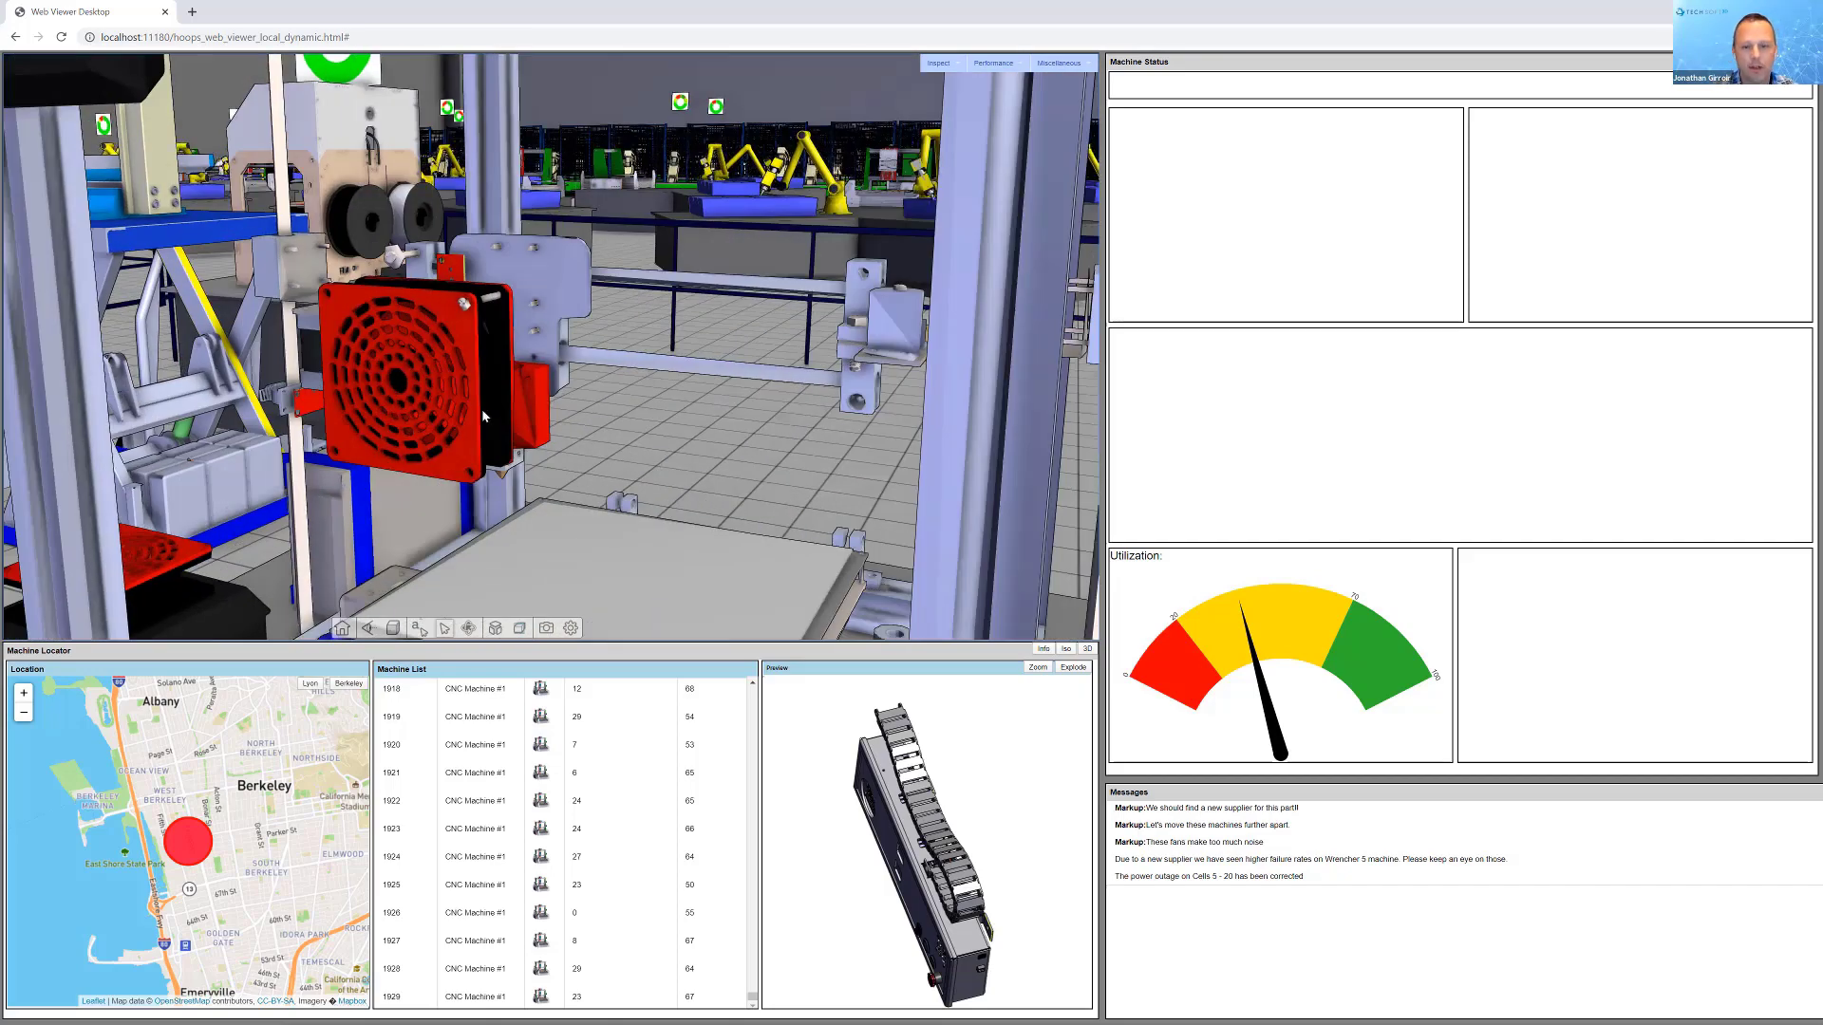
{"action": "right_click", "coordinate": [457, 327]}
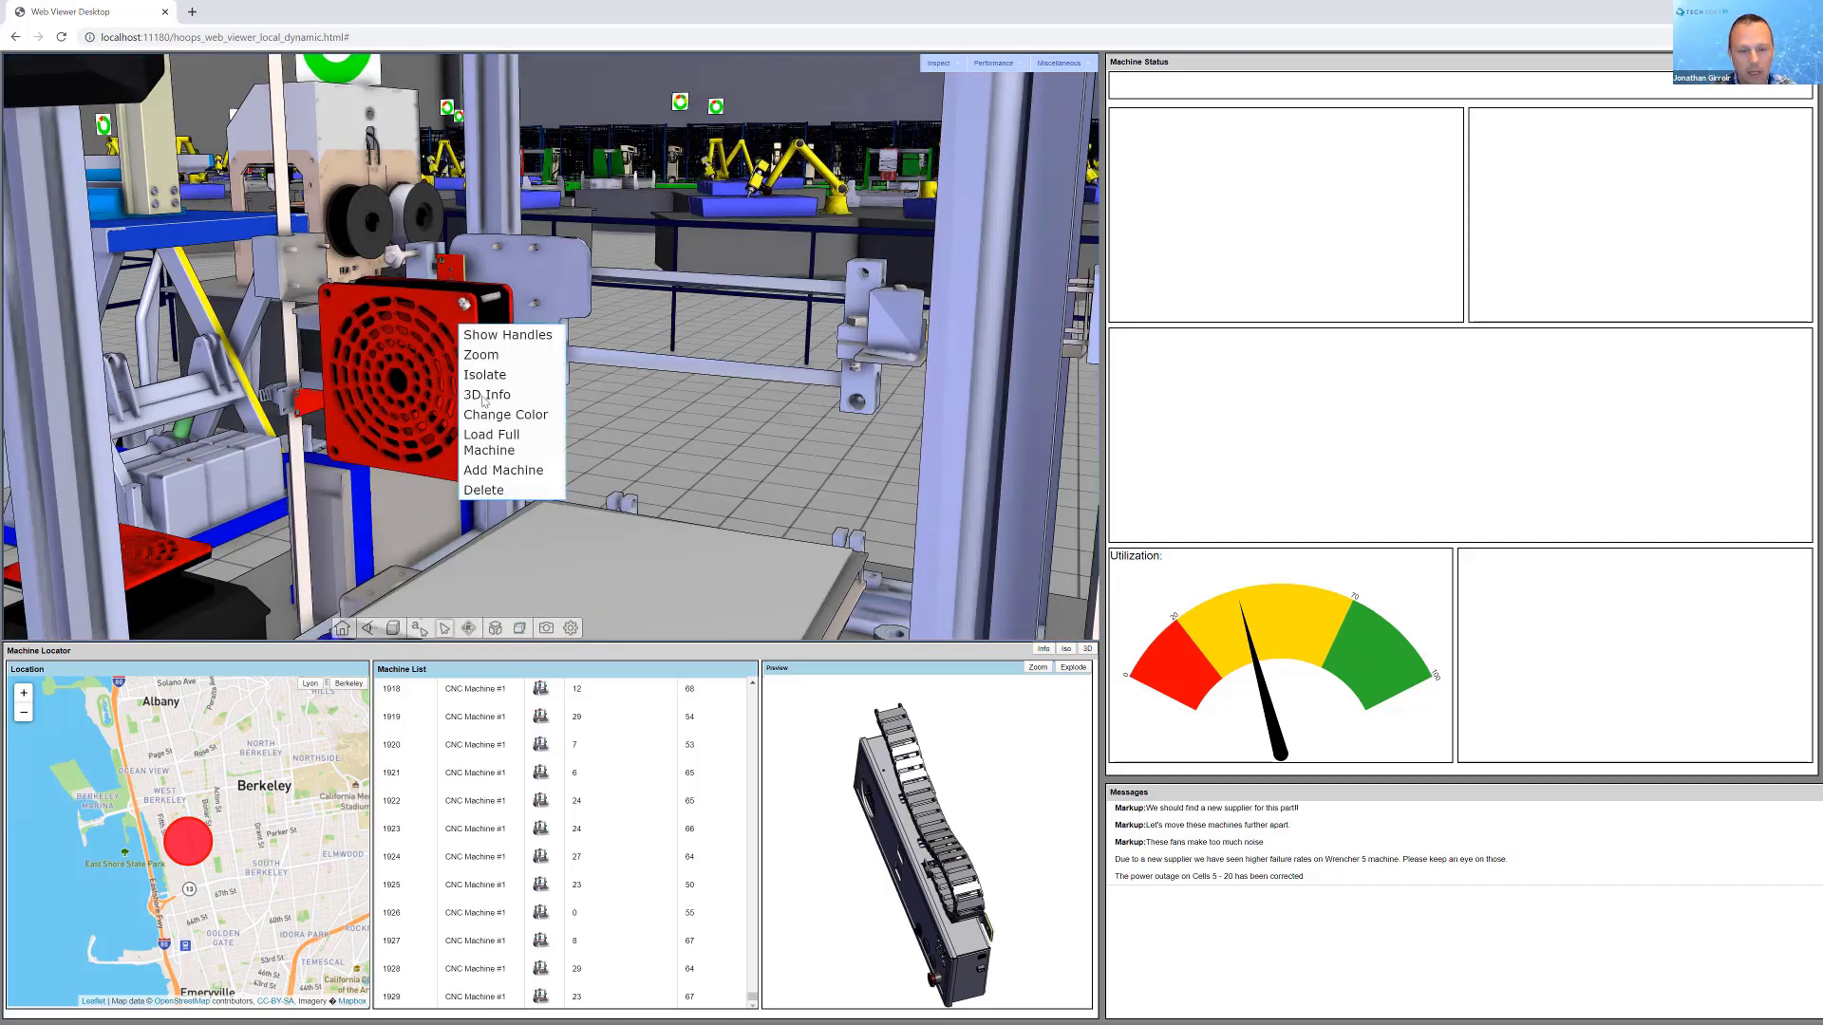
{"action": "left_click", "coordinate": [493, 441]}
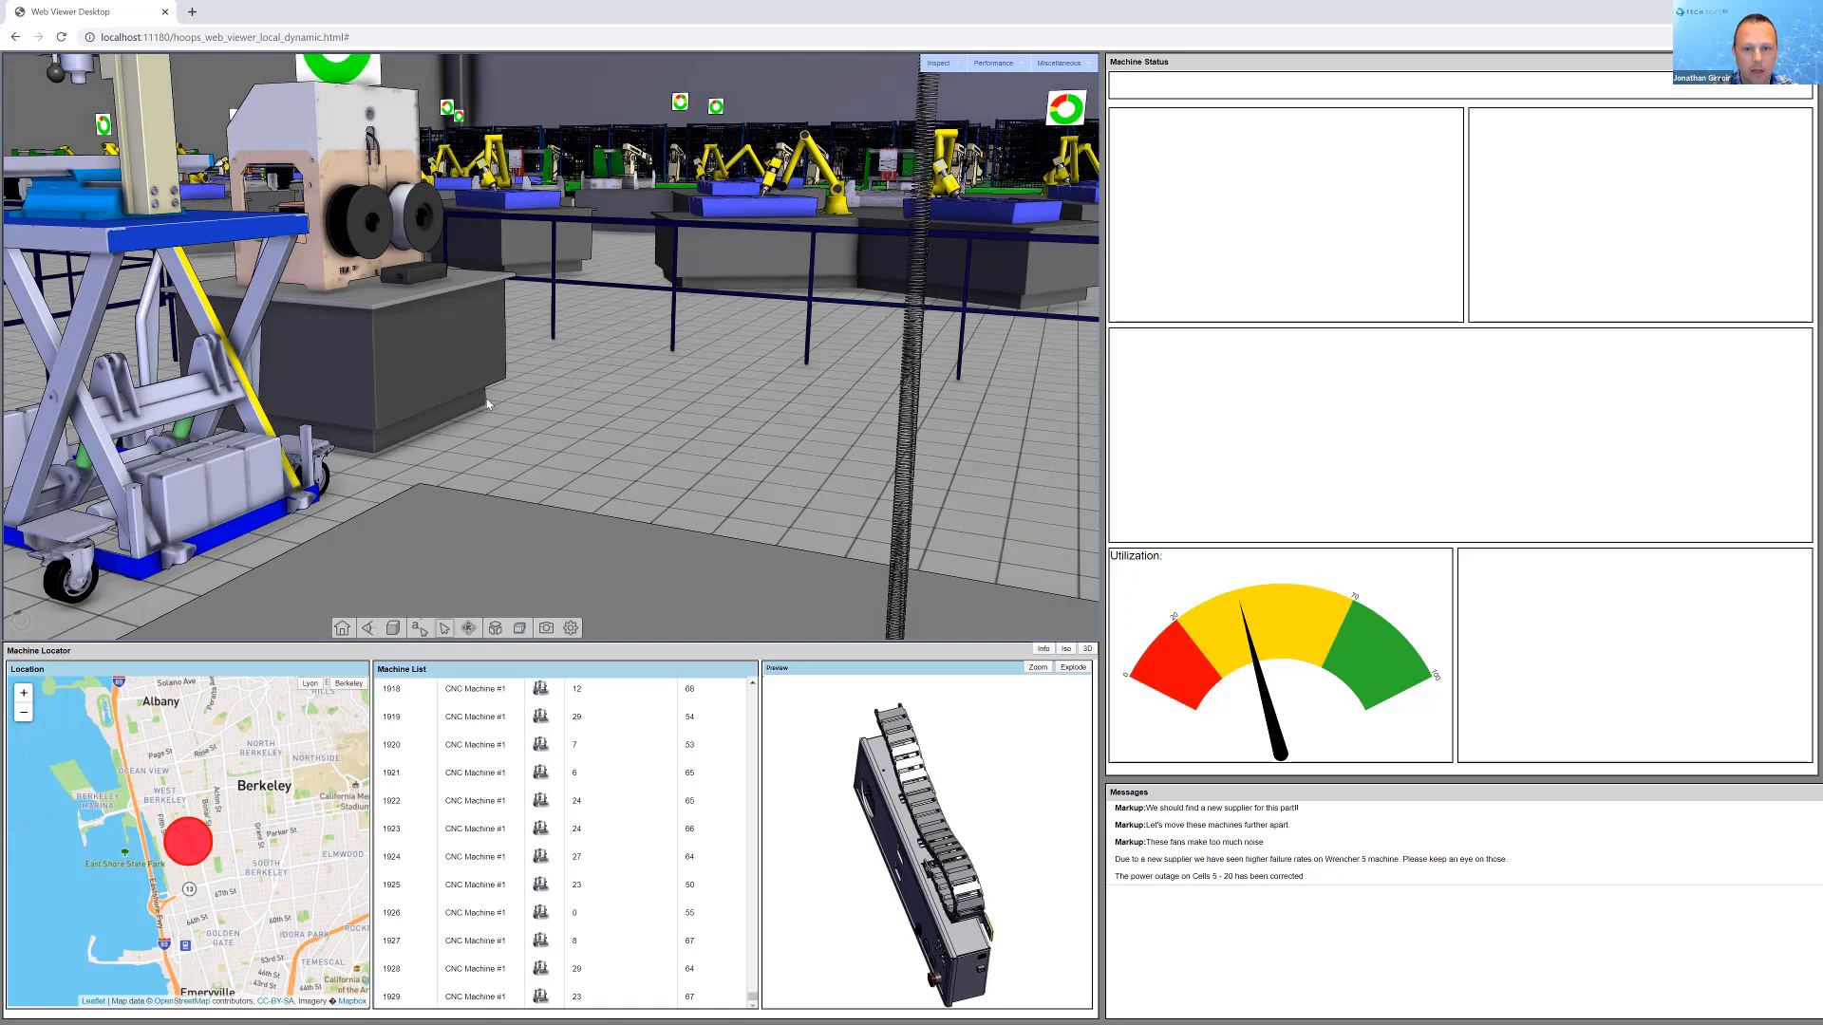
Select the bracket and red fan in the supplier markup view, then open the noisy-fans markup
{"action": "left_click", "coordinate": [1183, 810]}
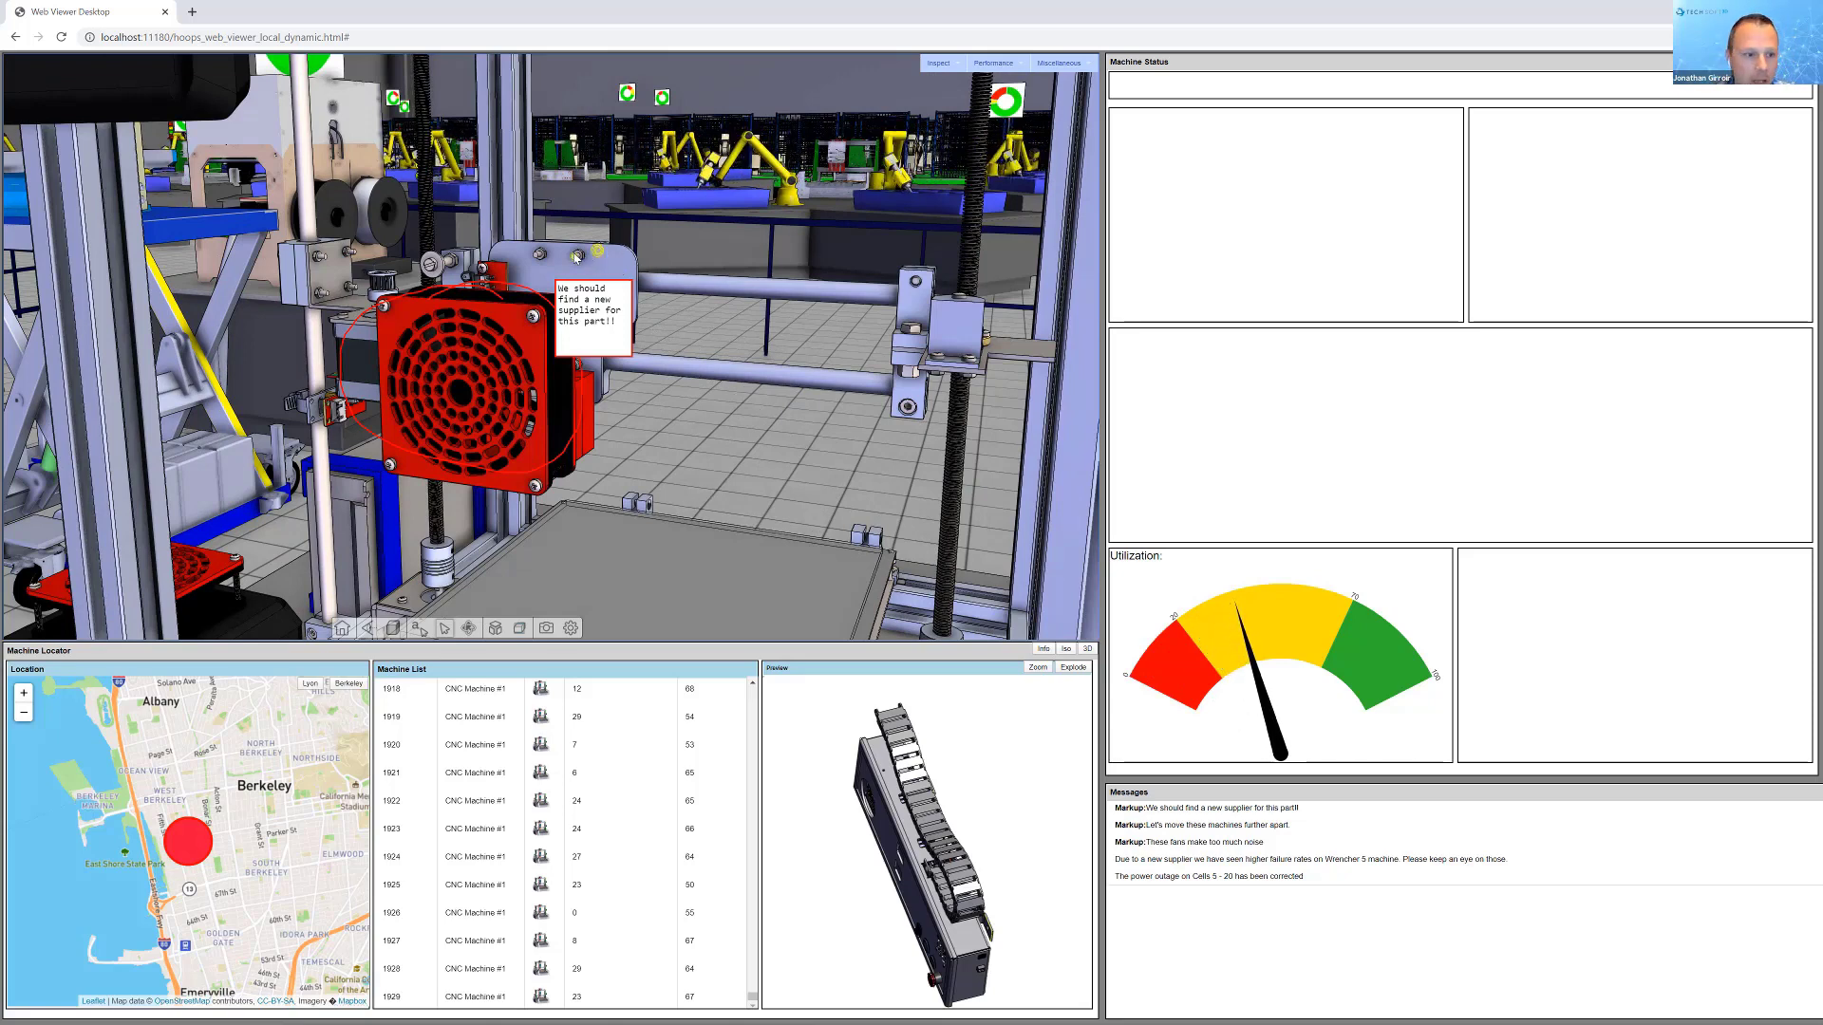
{"action": "left_click", "coordinate": [526, 329]}
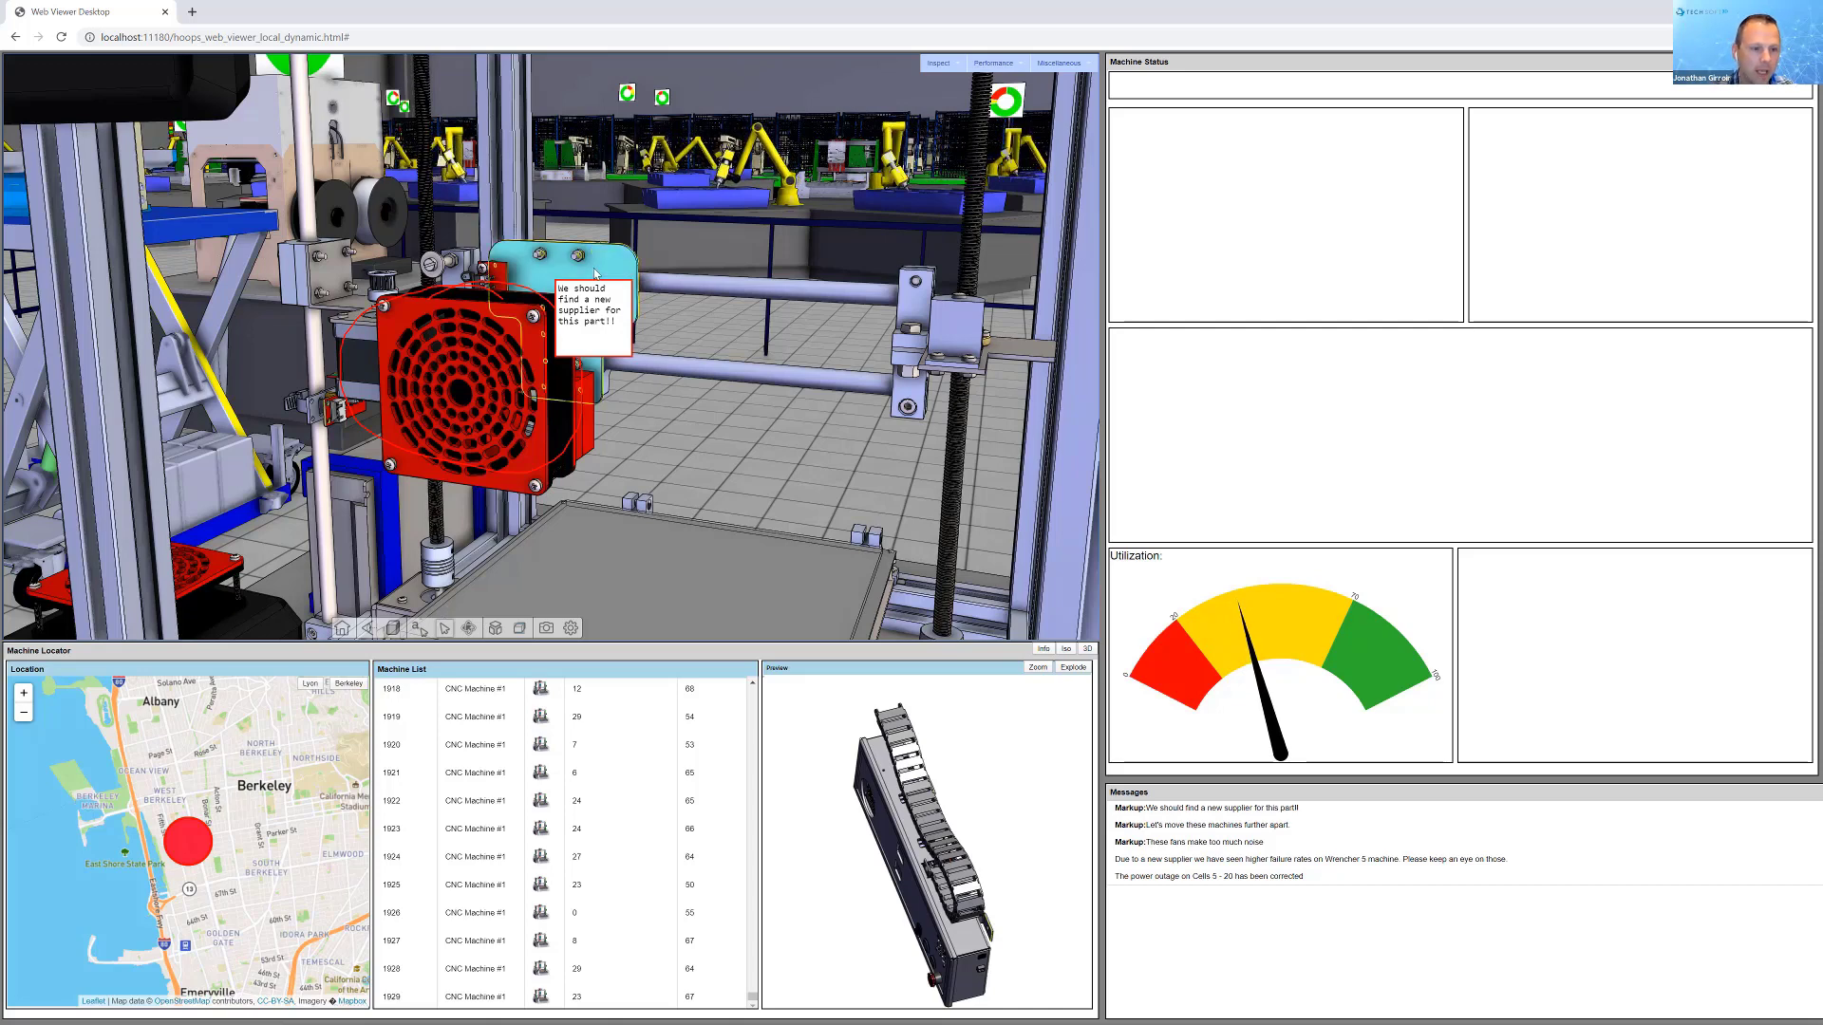
{"action": "left_click", "coordinate": [514, 328]}
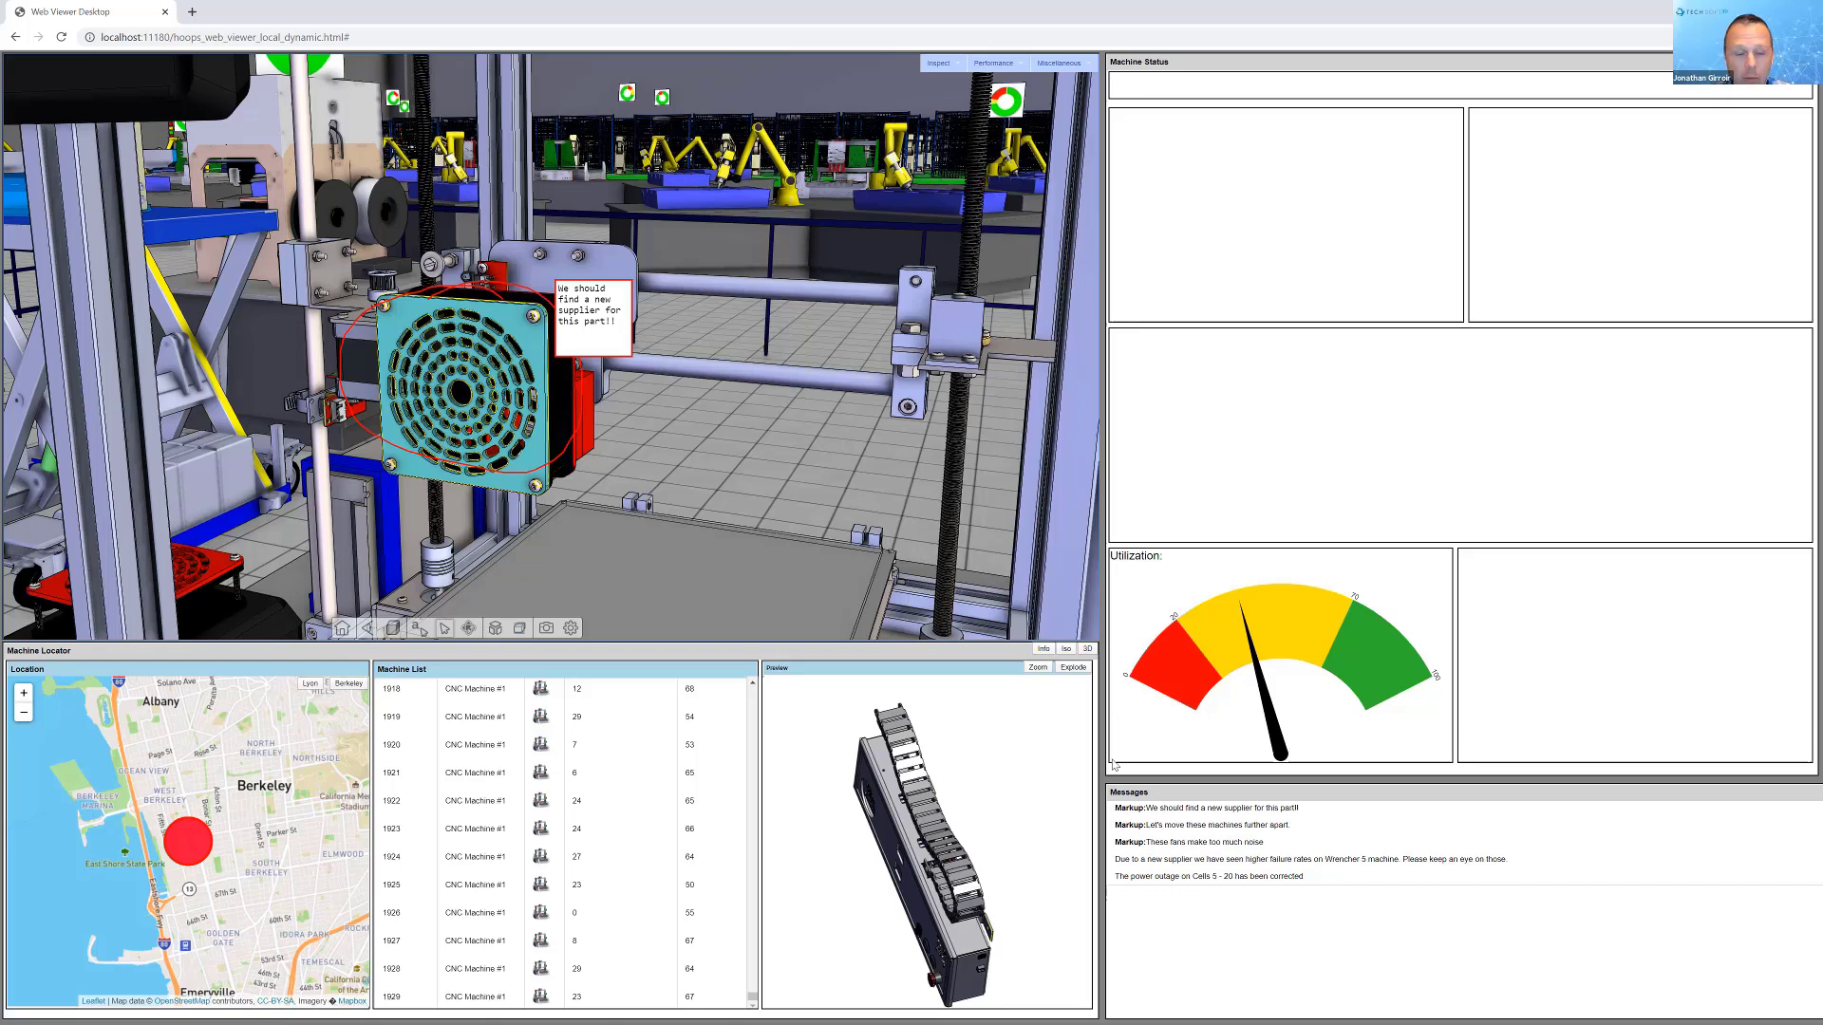
{"action": "left_click", "coordinate": [1198, 839]}
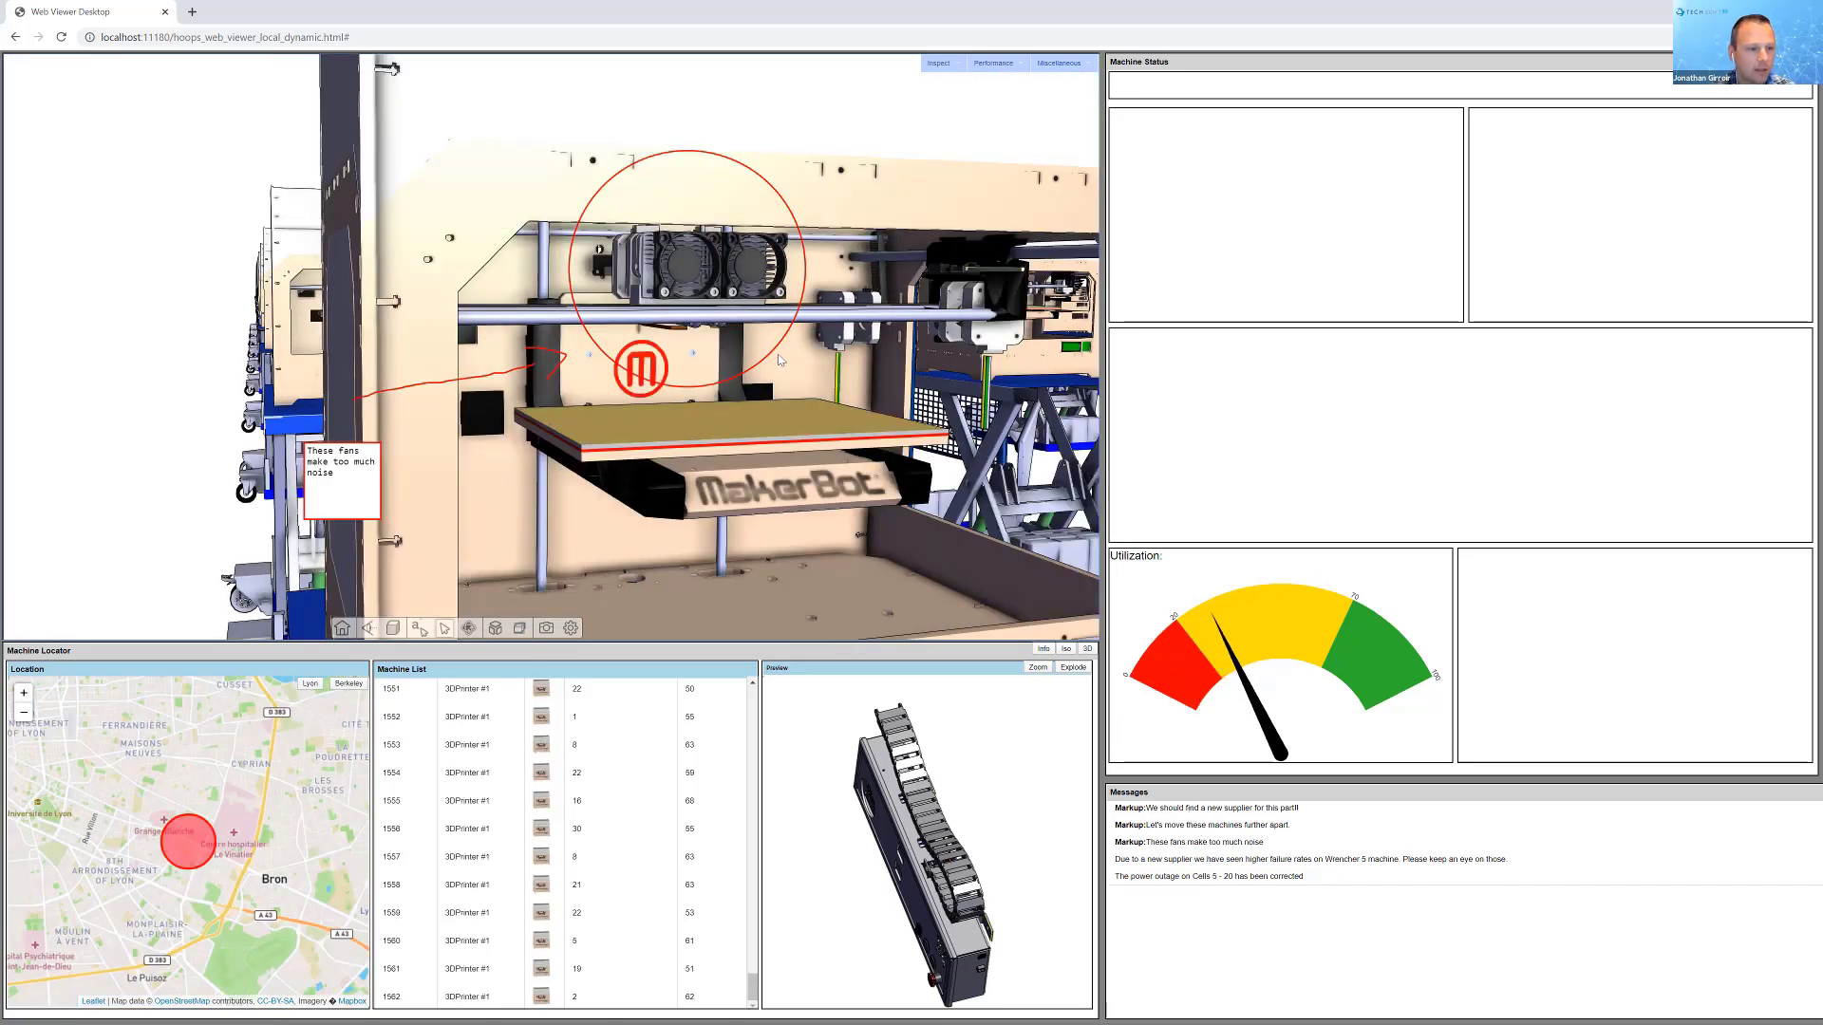
Select 3D printer 1342, return to the noisy-fans markup, and rotate its preview to a front view
{"action": "left_click", "coordinate": [667, 206]}
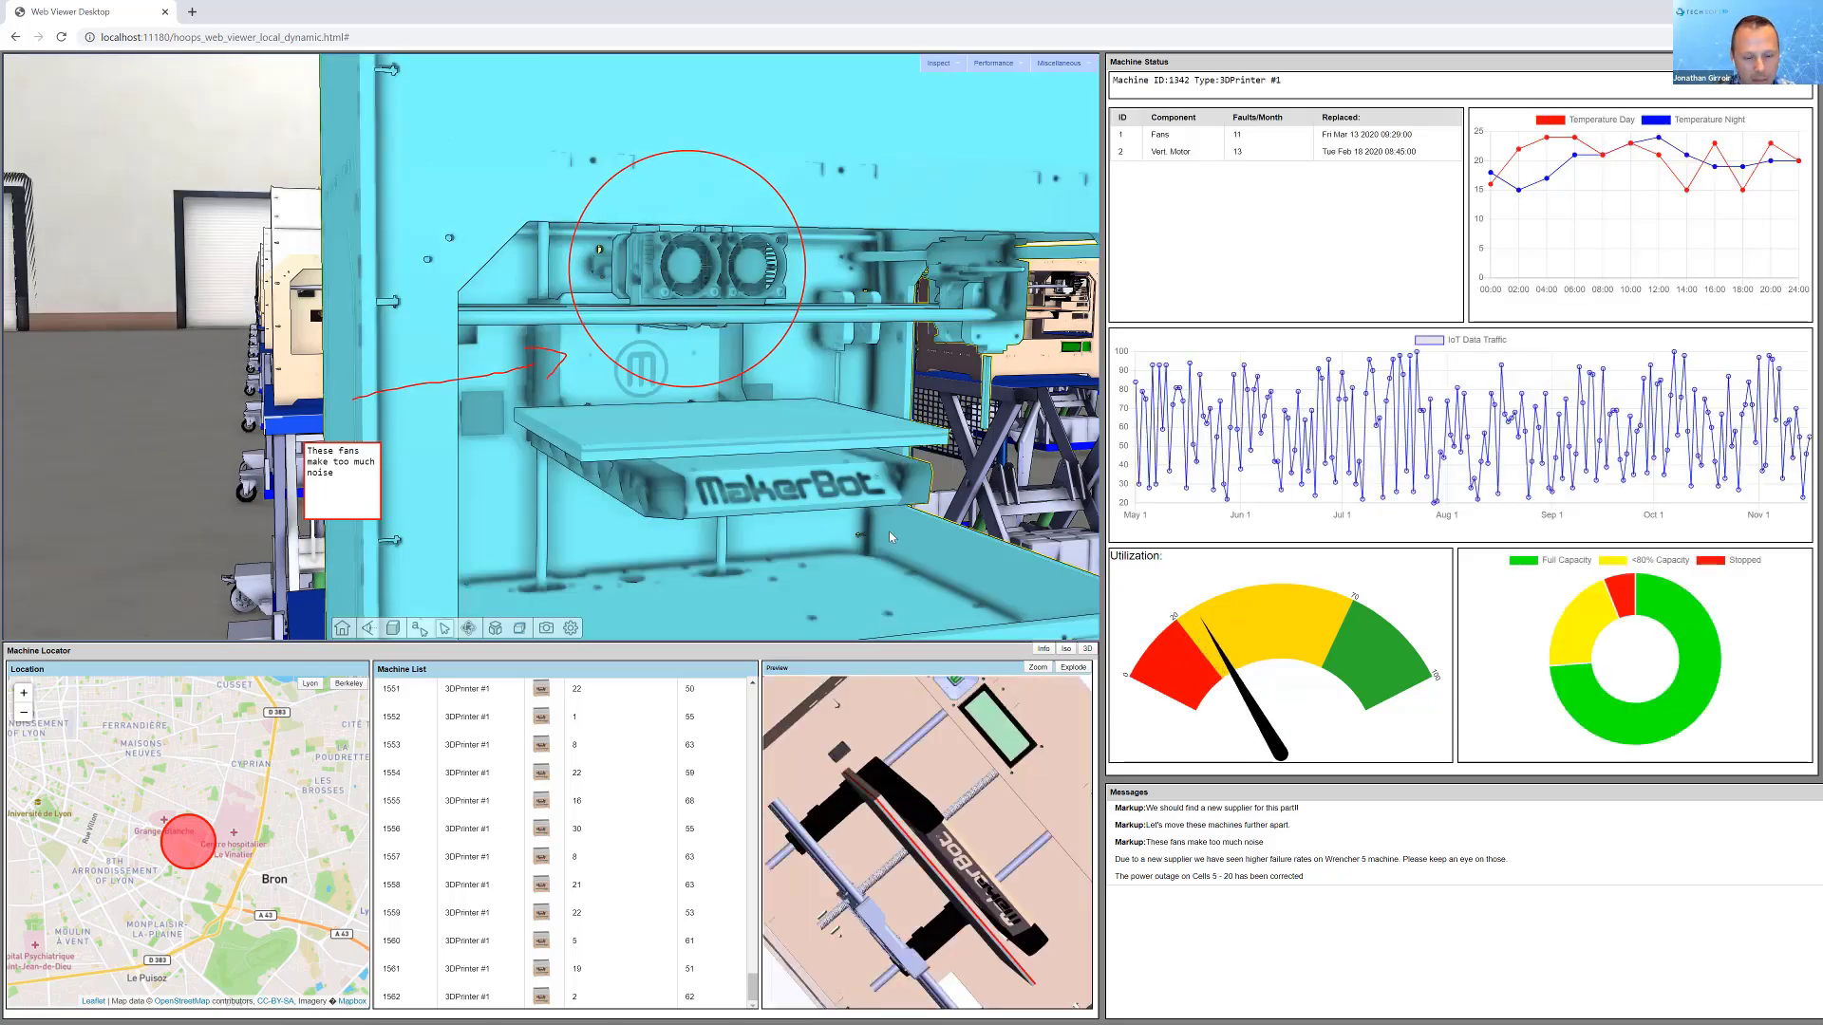
{"action": "left_click", "coordinate": [1195, 843]}
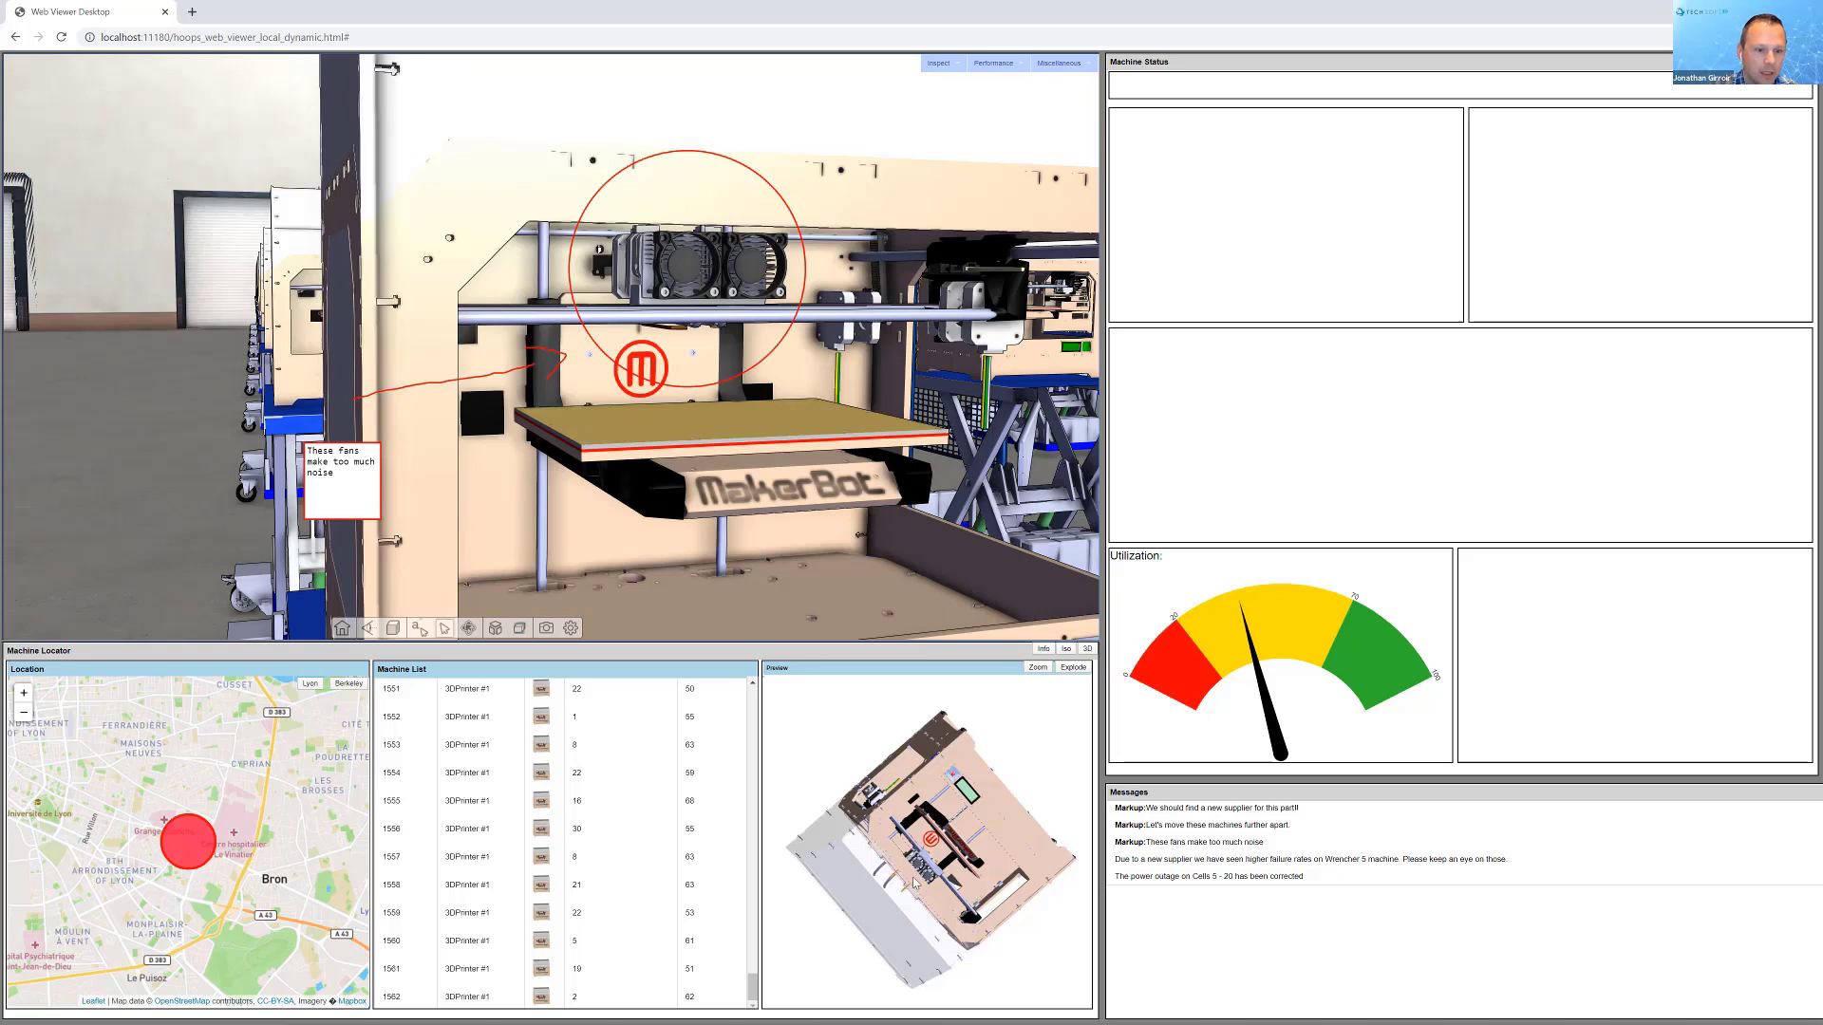
{"action": "left_click_drag", "start_coordinate": [880, 824], "coordinate": [780, 785]}
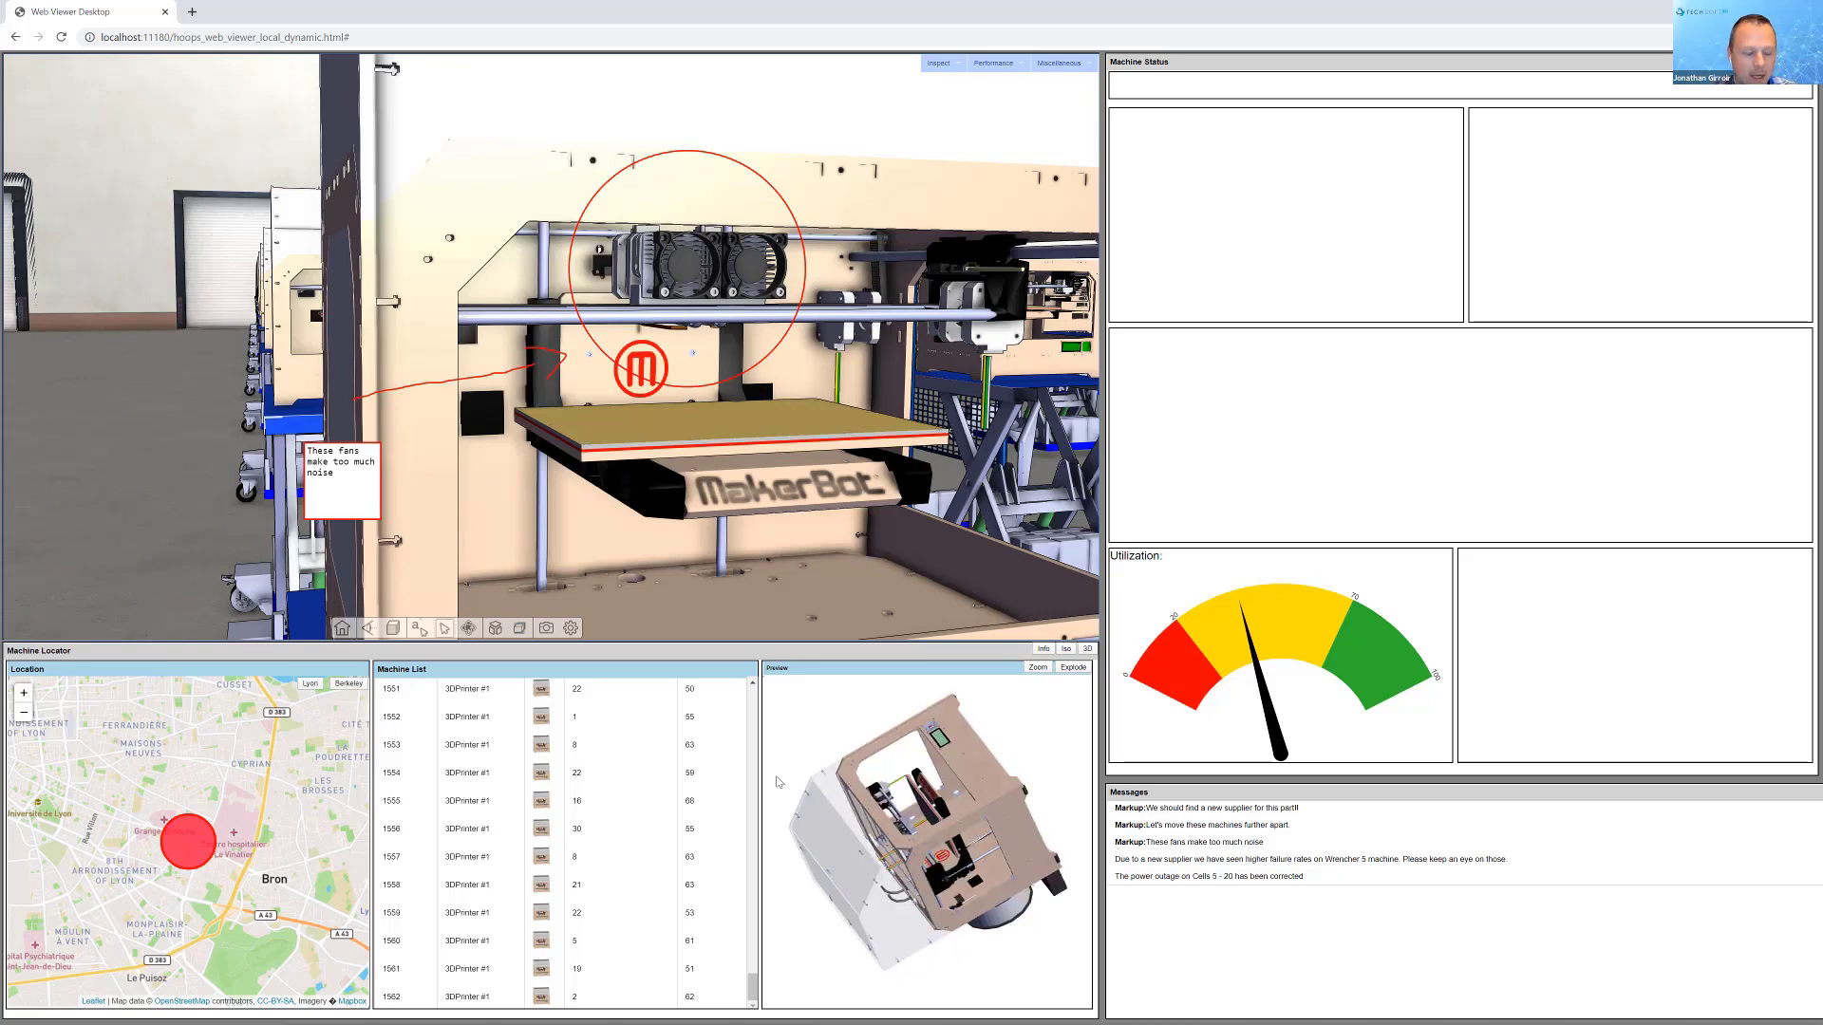
{"action": "left_click_drag", "start_coordinate": [875, 727], "coordinate": [895, 889]}
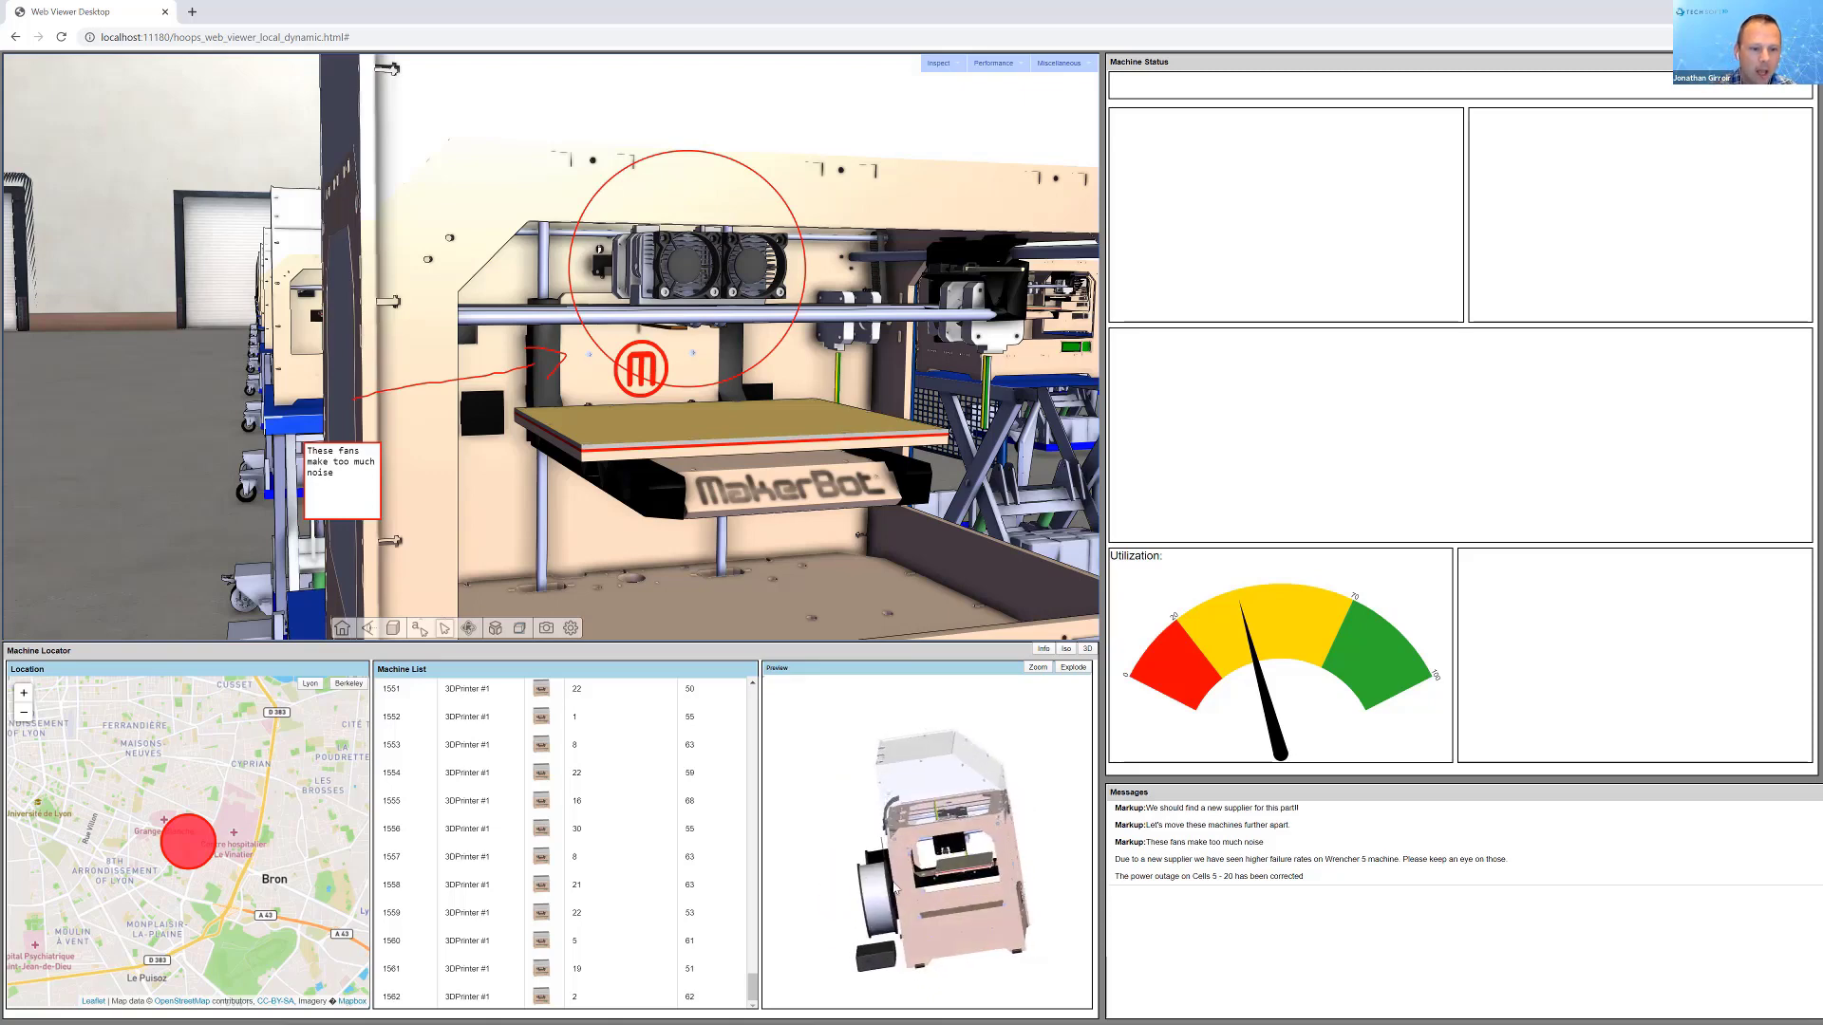
Return to the Lyon site, load the orange machine's full model, and move along the production line
{"action": "left_click", "coordinate": [314, 685]}
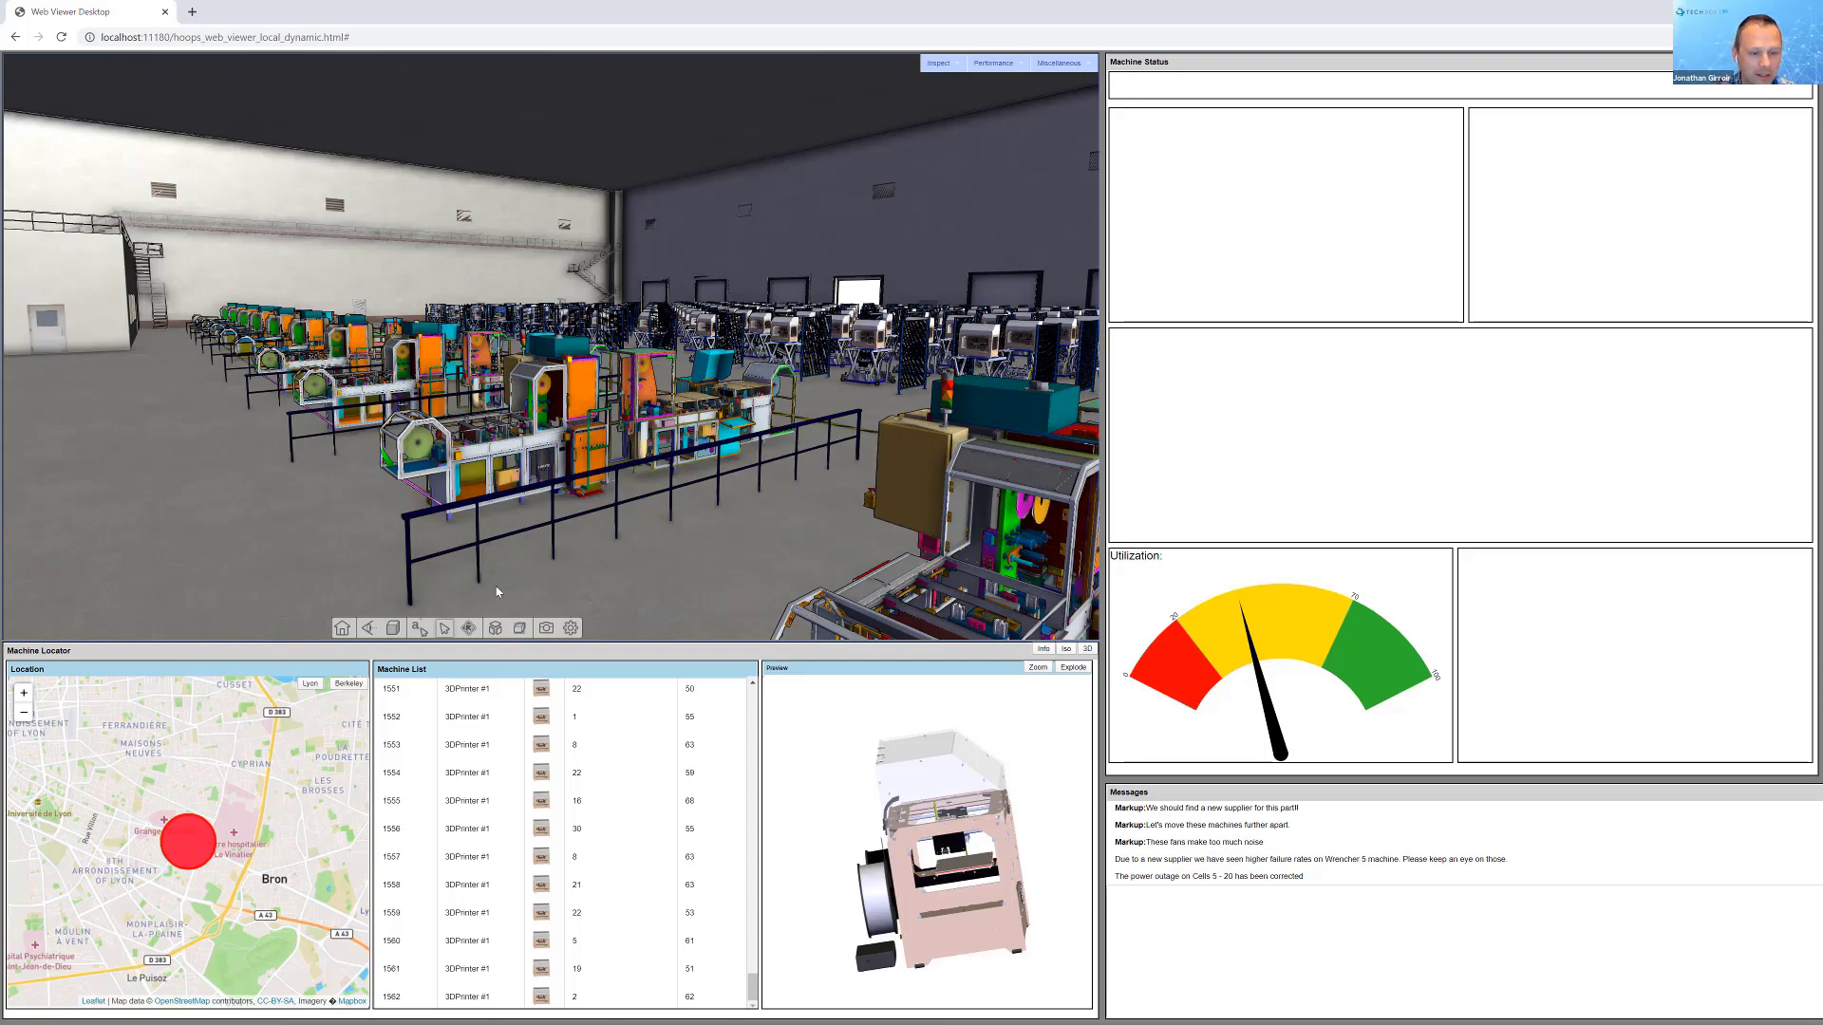
{"action": "left_click_drag", "start_coordinate": [496, 592], "coordinate": [559, 326]}
{"action": "right_click", "coordinate": [518, 302]}
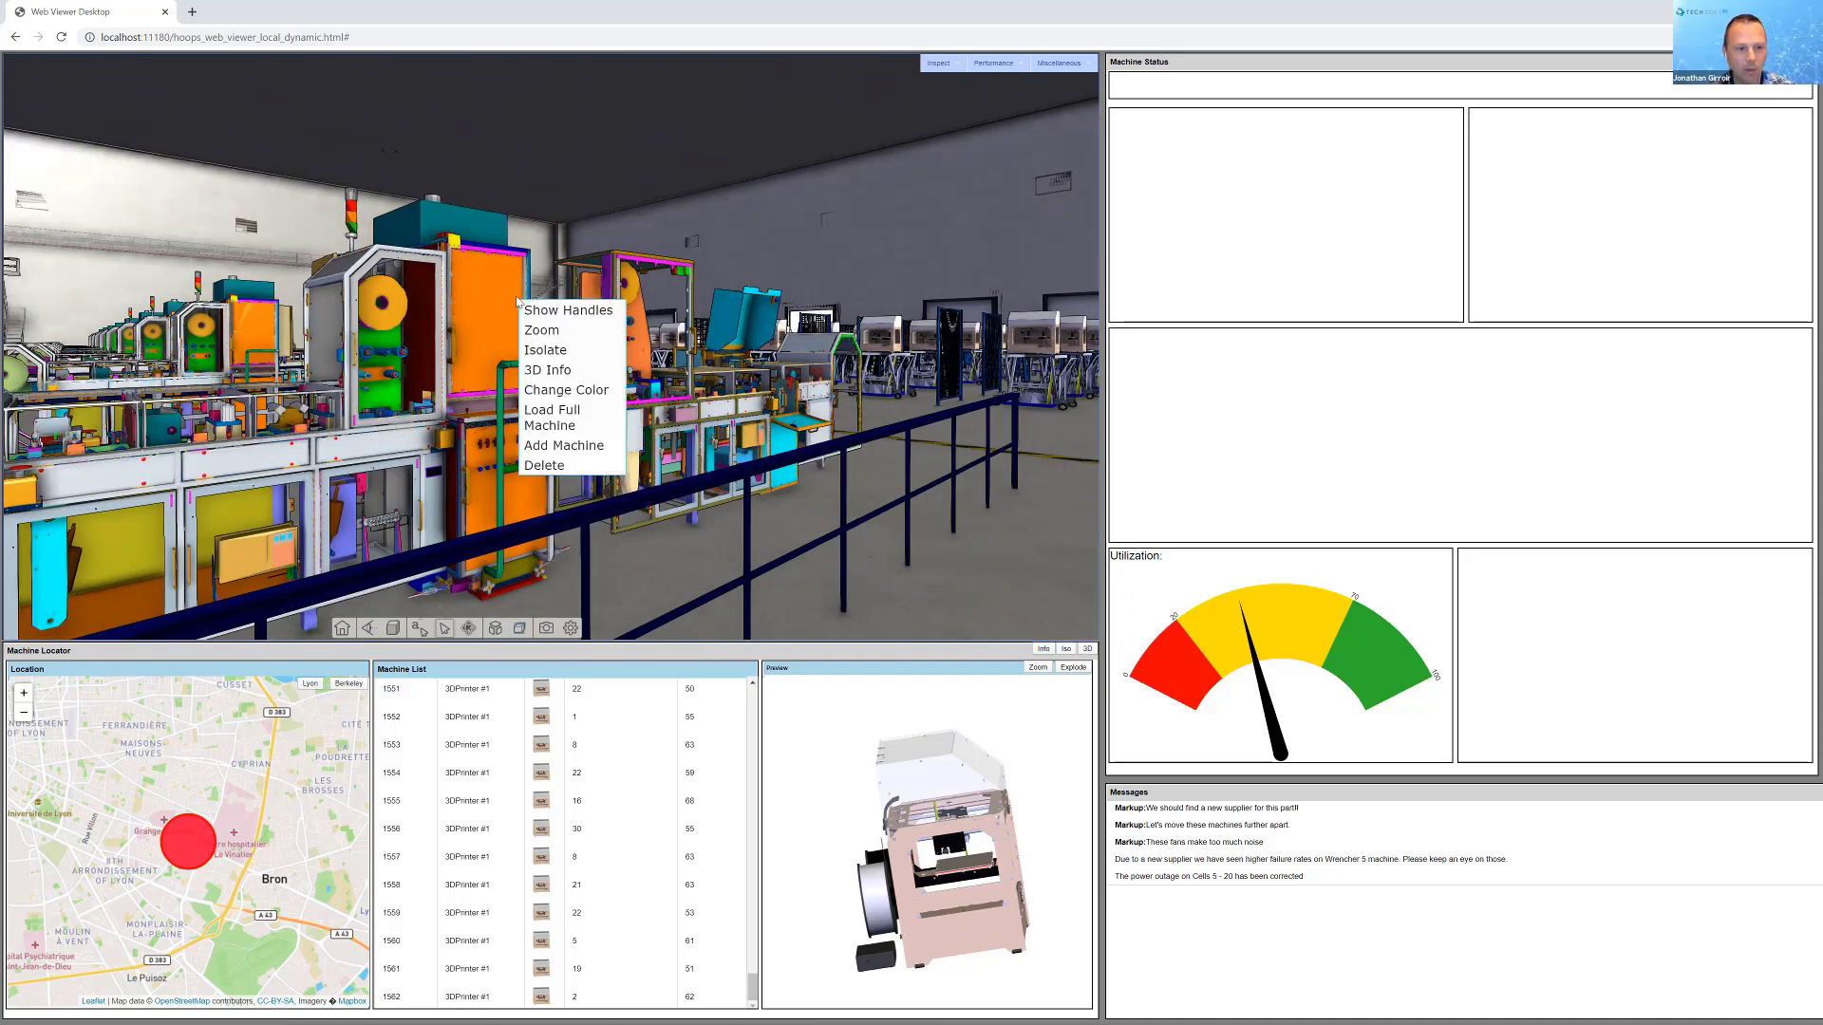
{"action": "left_click", "coordinate": [547, 423]}
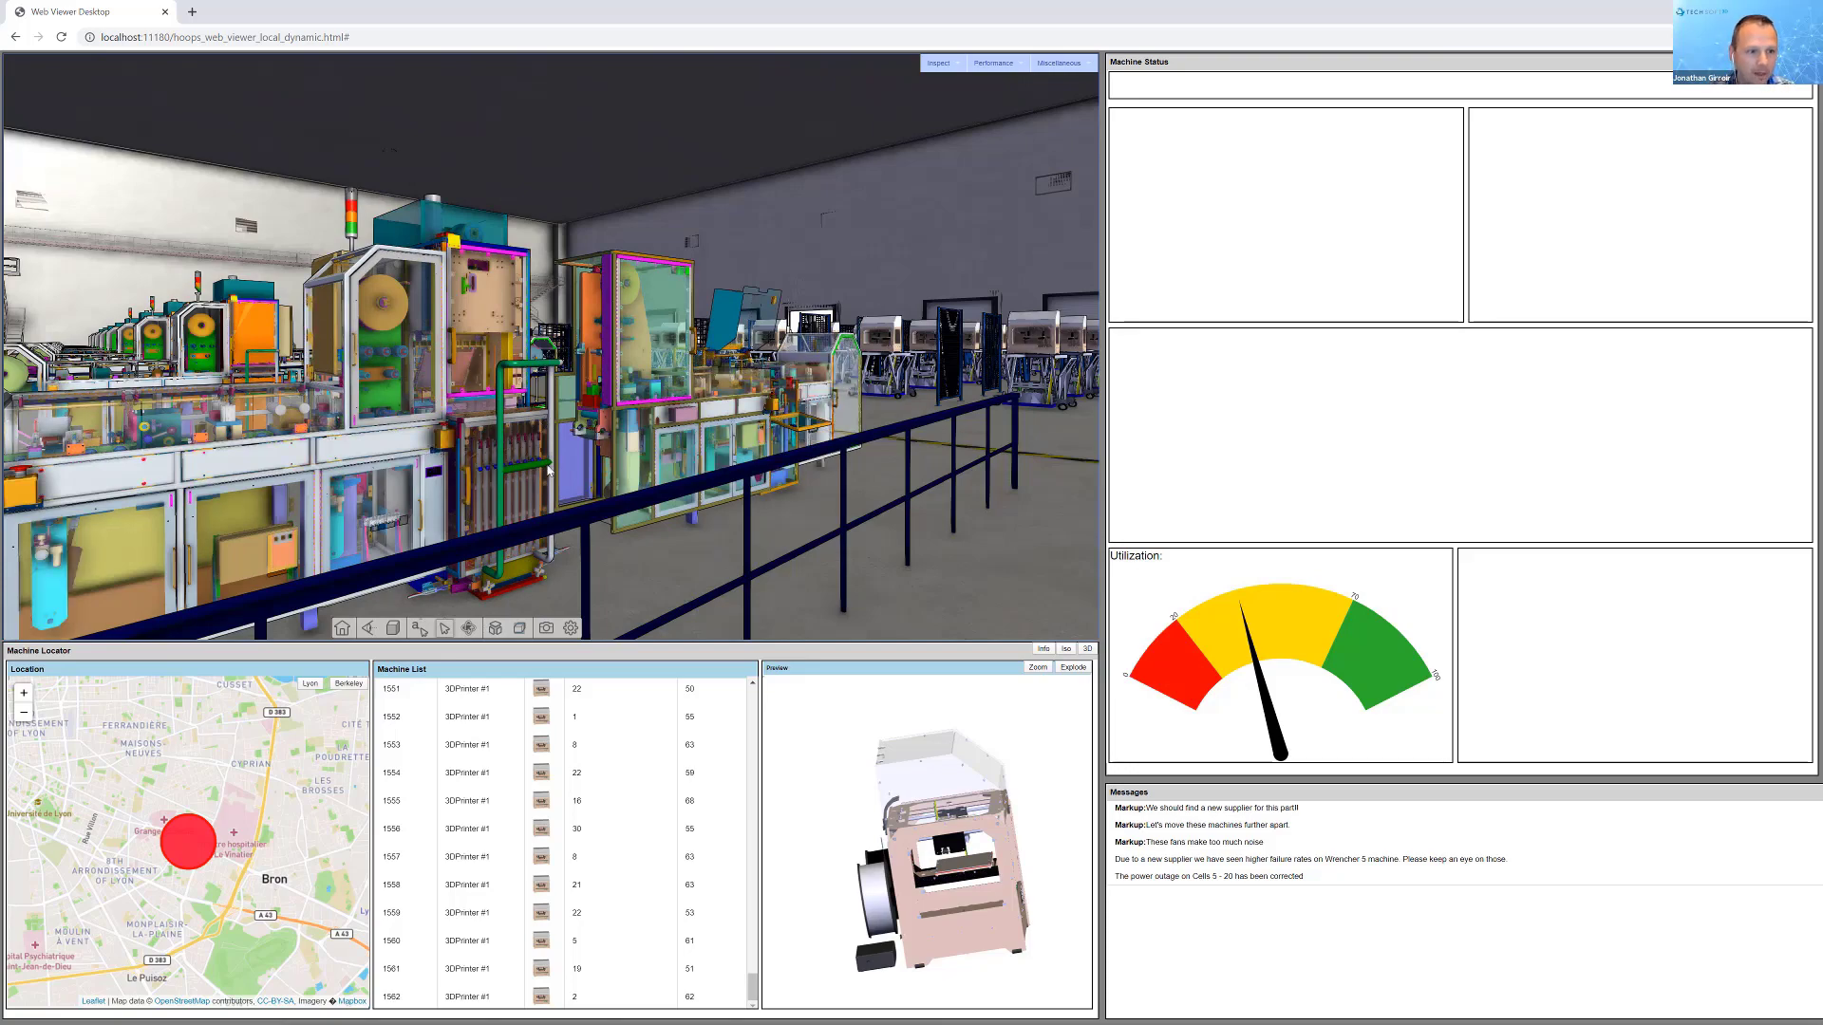
{"action": "left_click_drag", "start_coordinate": [548, 469], "coordinate": [442, 423]}
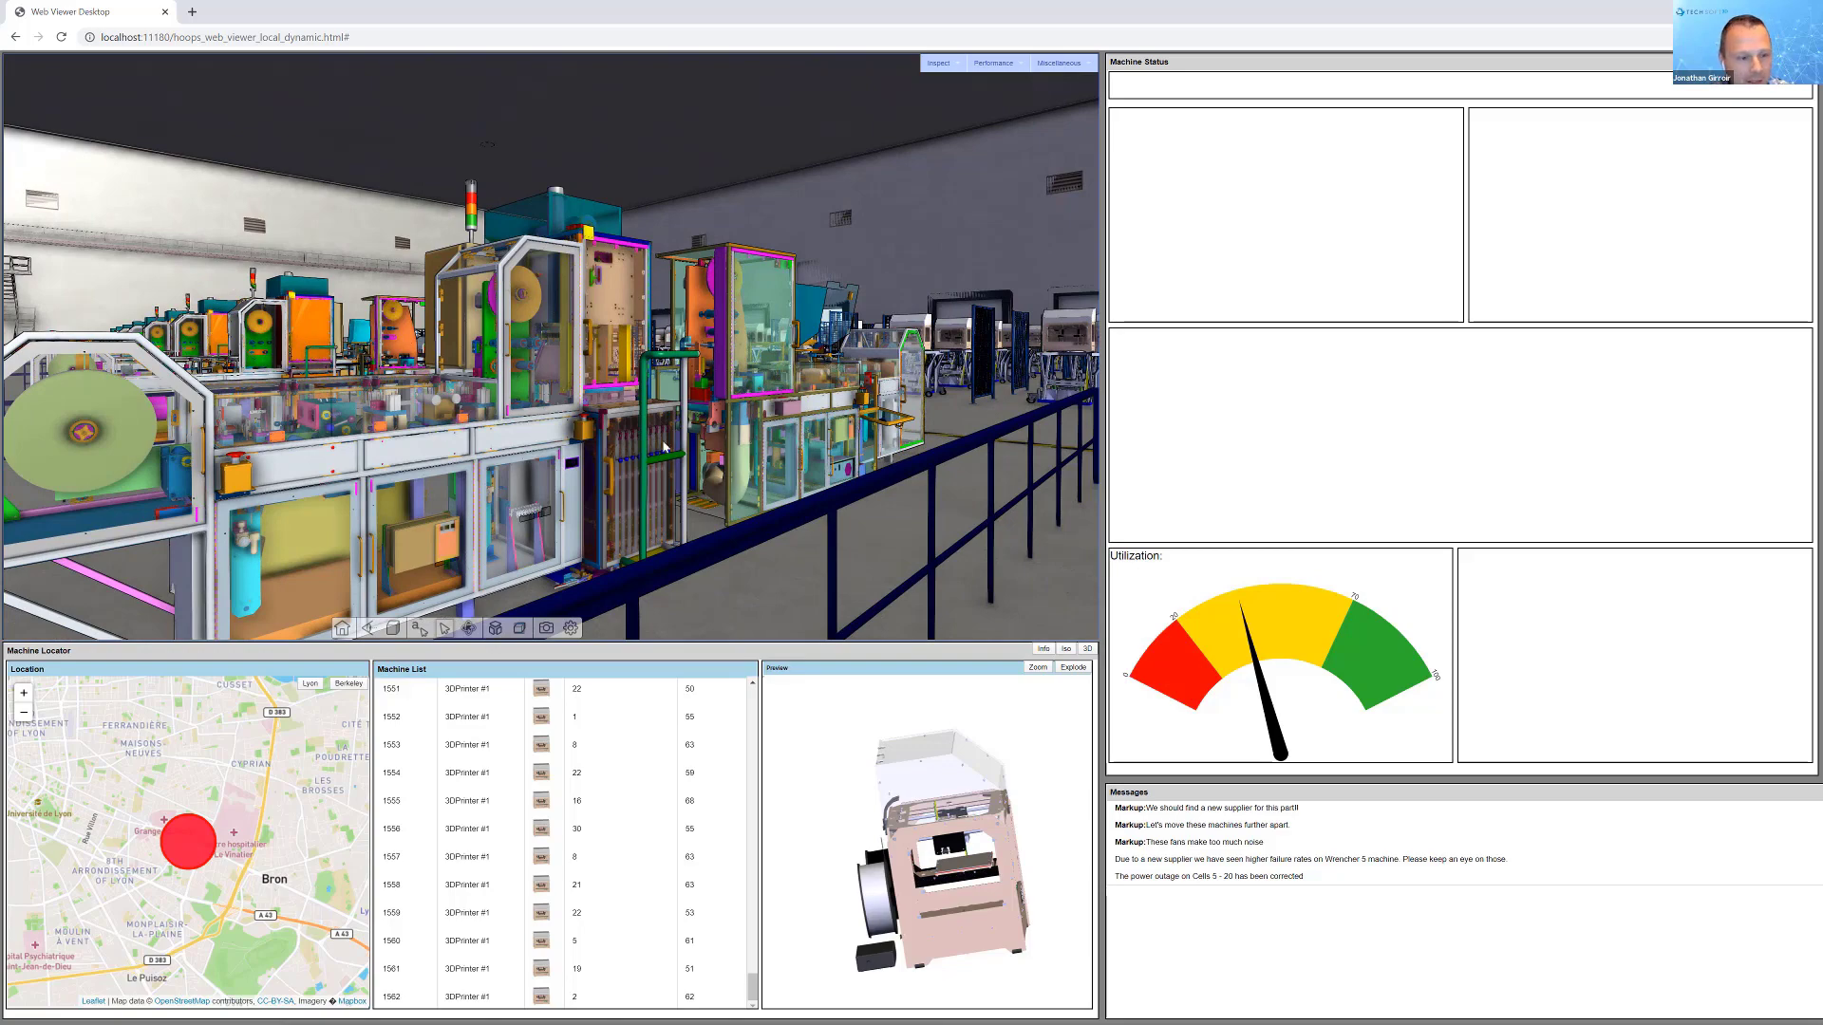
{"action": "left_click_drag", "start_coordinate": [664, 446], "coordinate": [678, 463]}
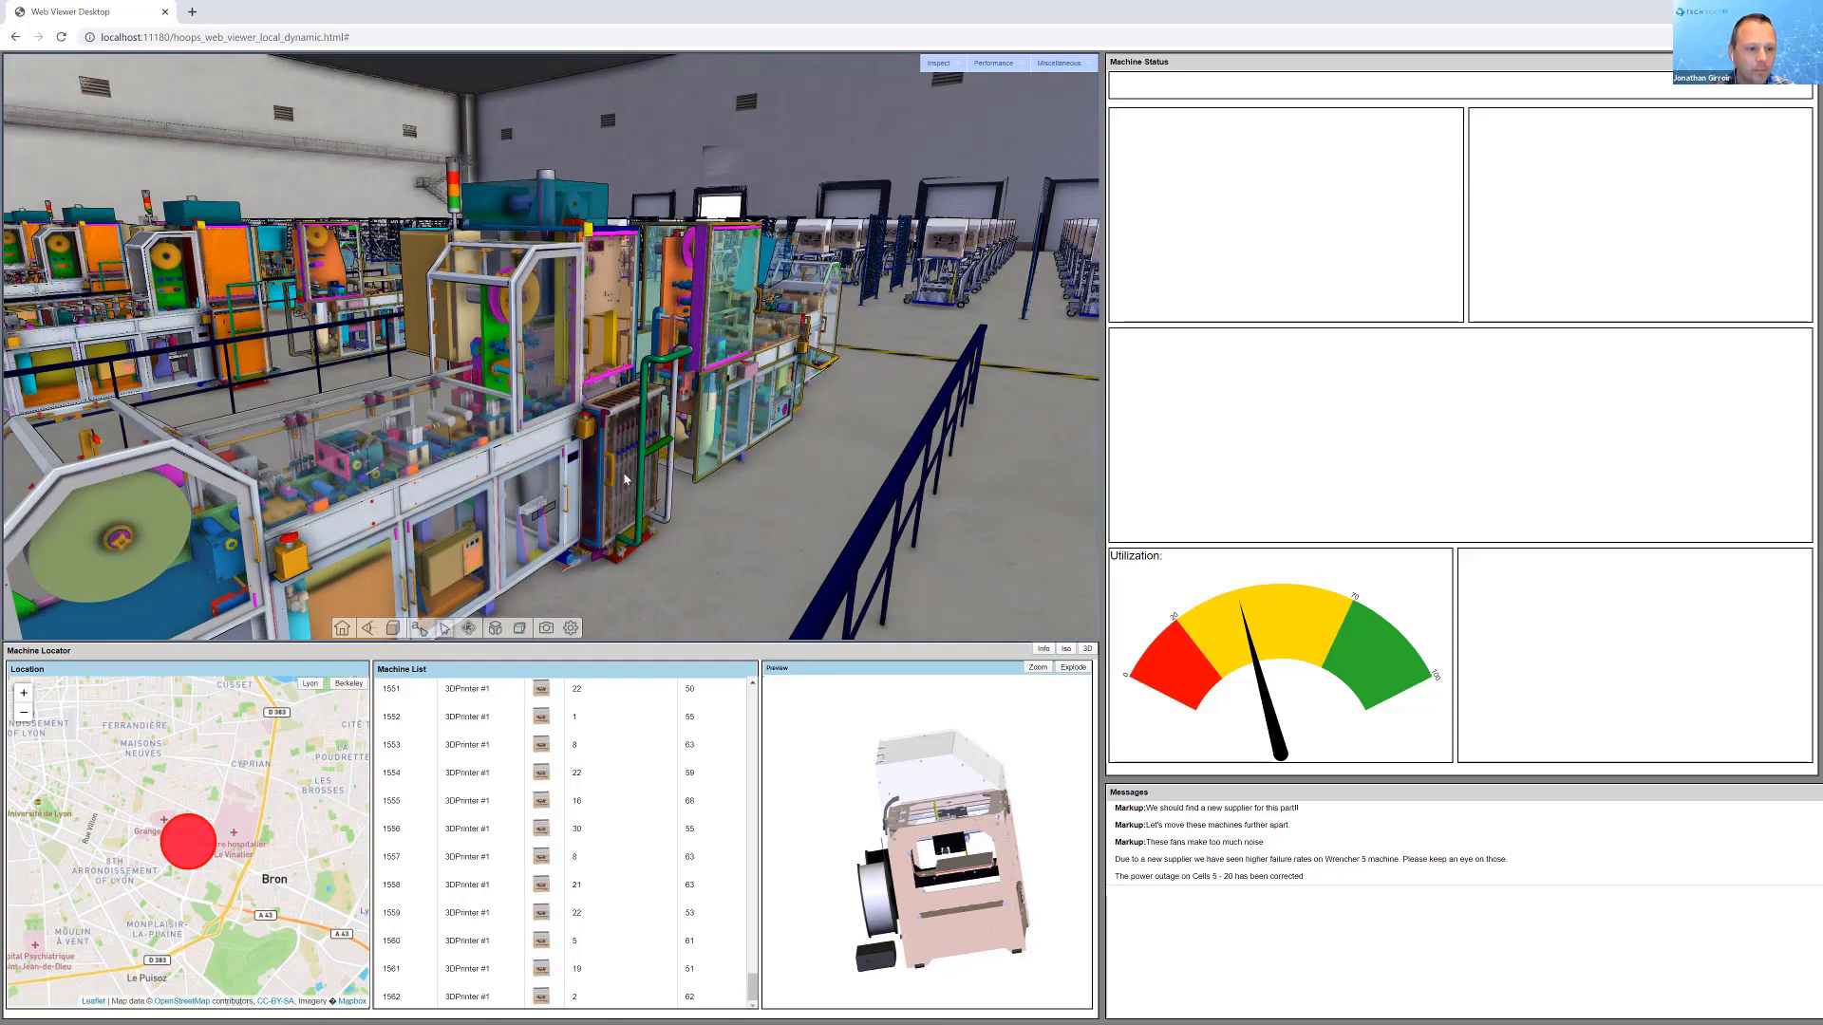
Switch from Berkeley to Lyon and back, ending on the Berkeley site
{"action": "left_click", "coordinate": [348, 683]}
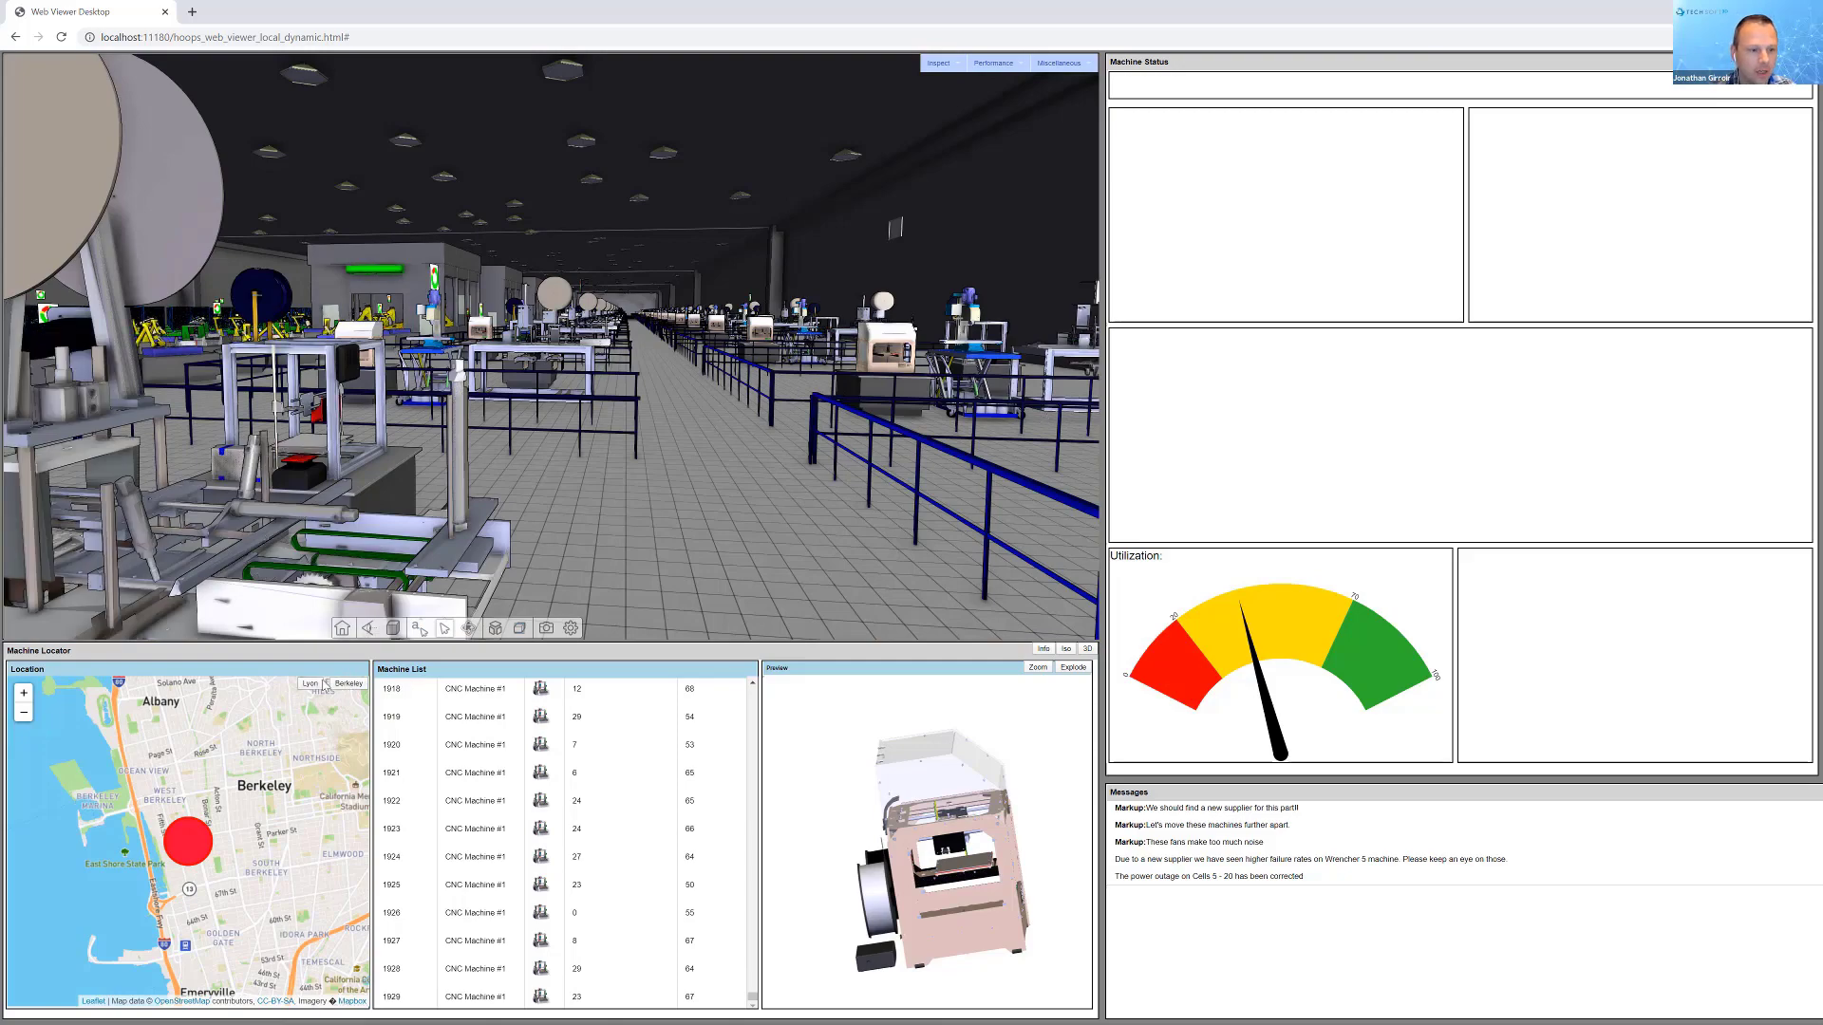
{"action": "left_click", "coordinate": [321, 684]}
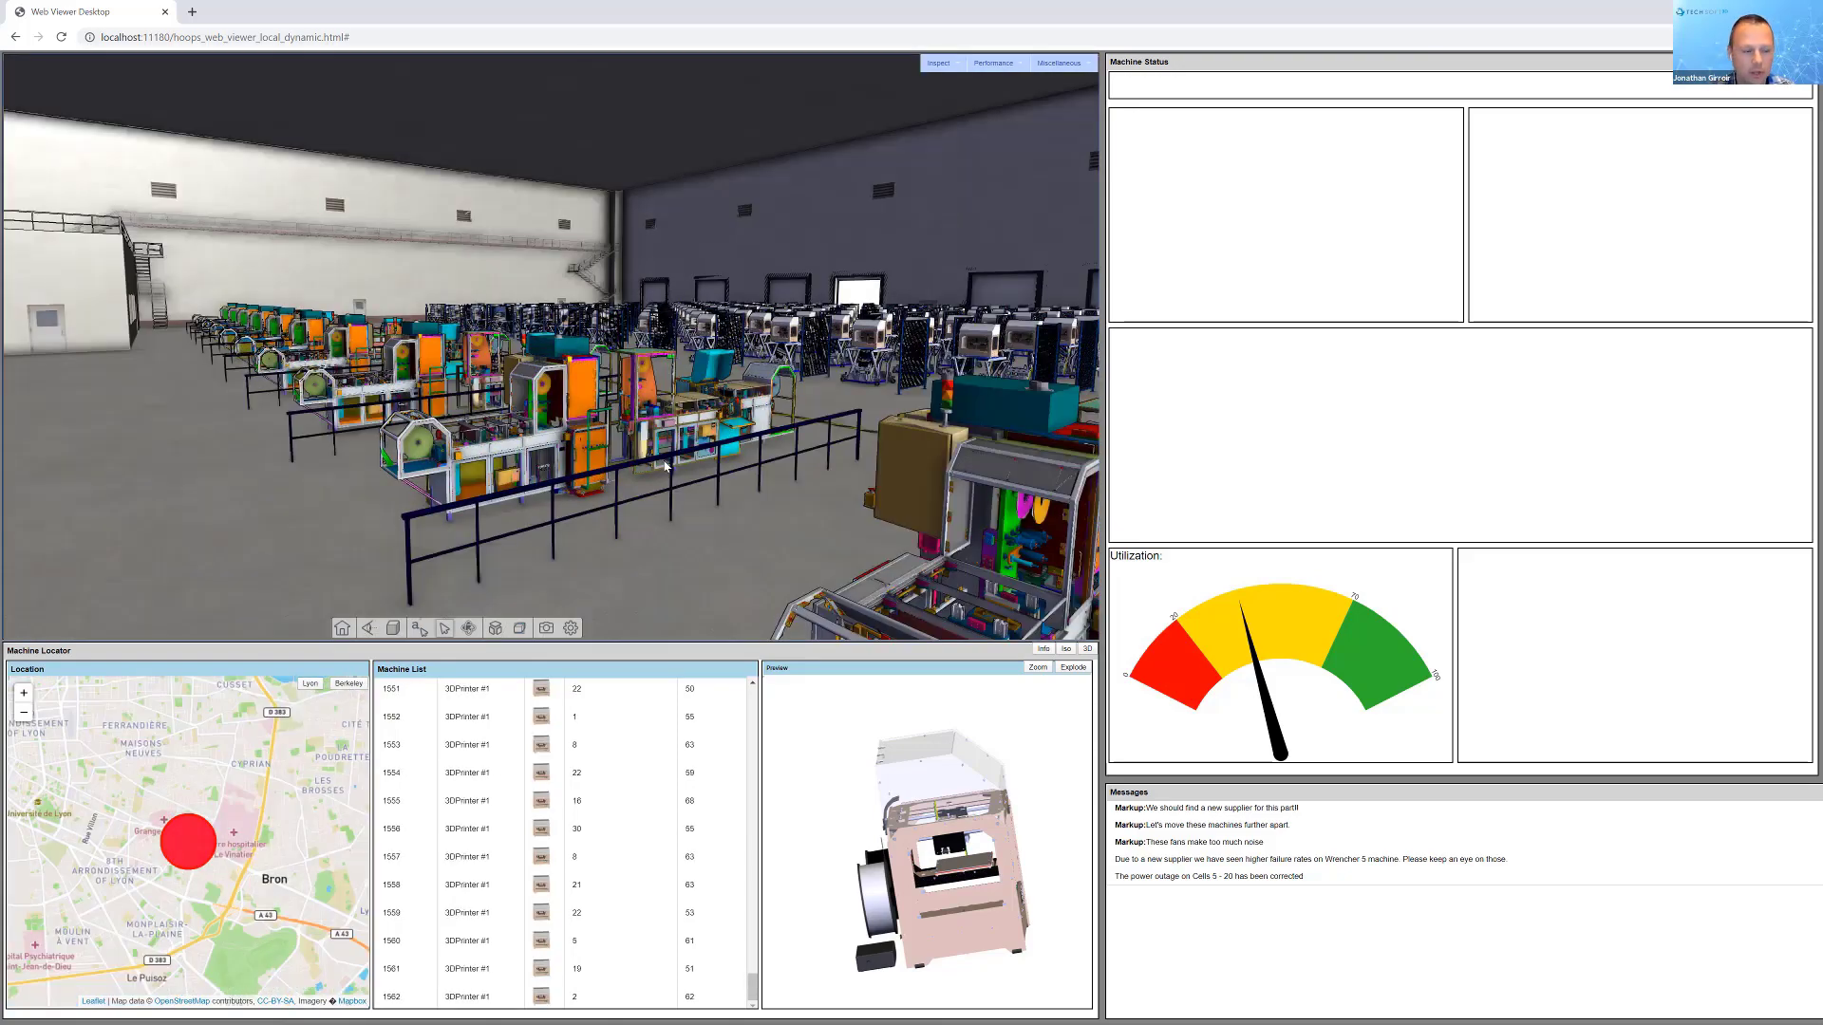
{"action": "left_click", "coordinate": [347, 684]}
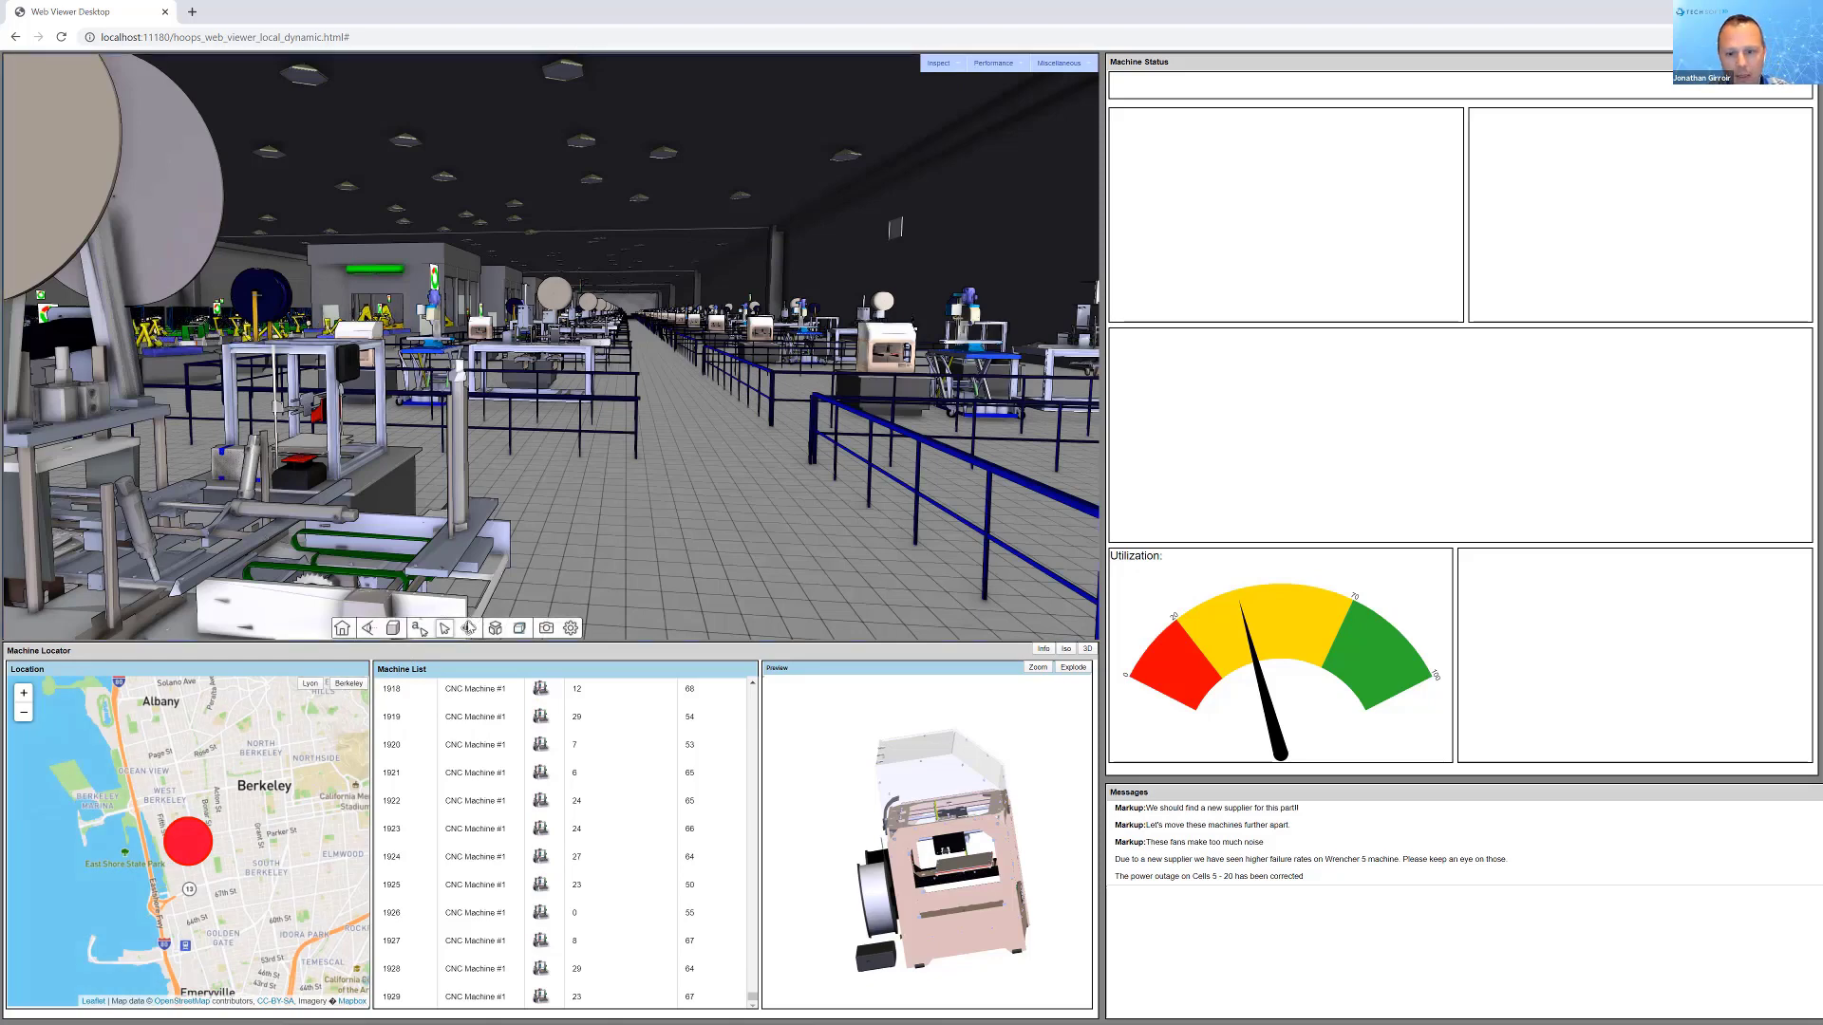
Walk forward through the Berkeley hall in walk mode
{"action": "left_click", "coordinate": [468, 629]}
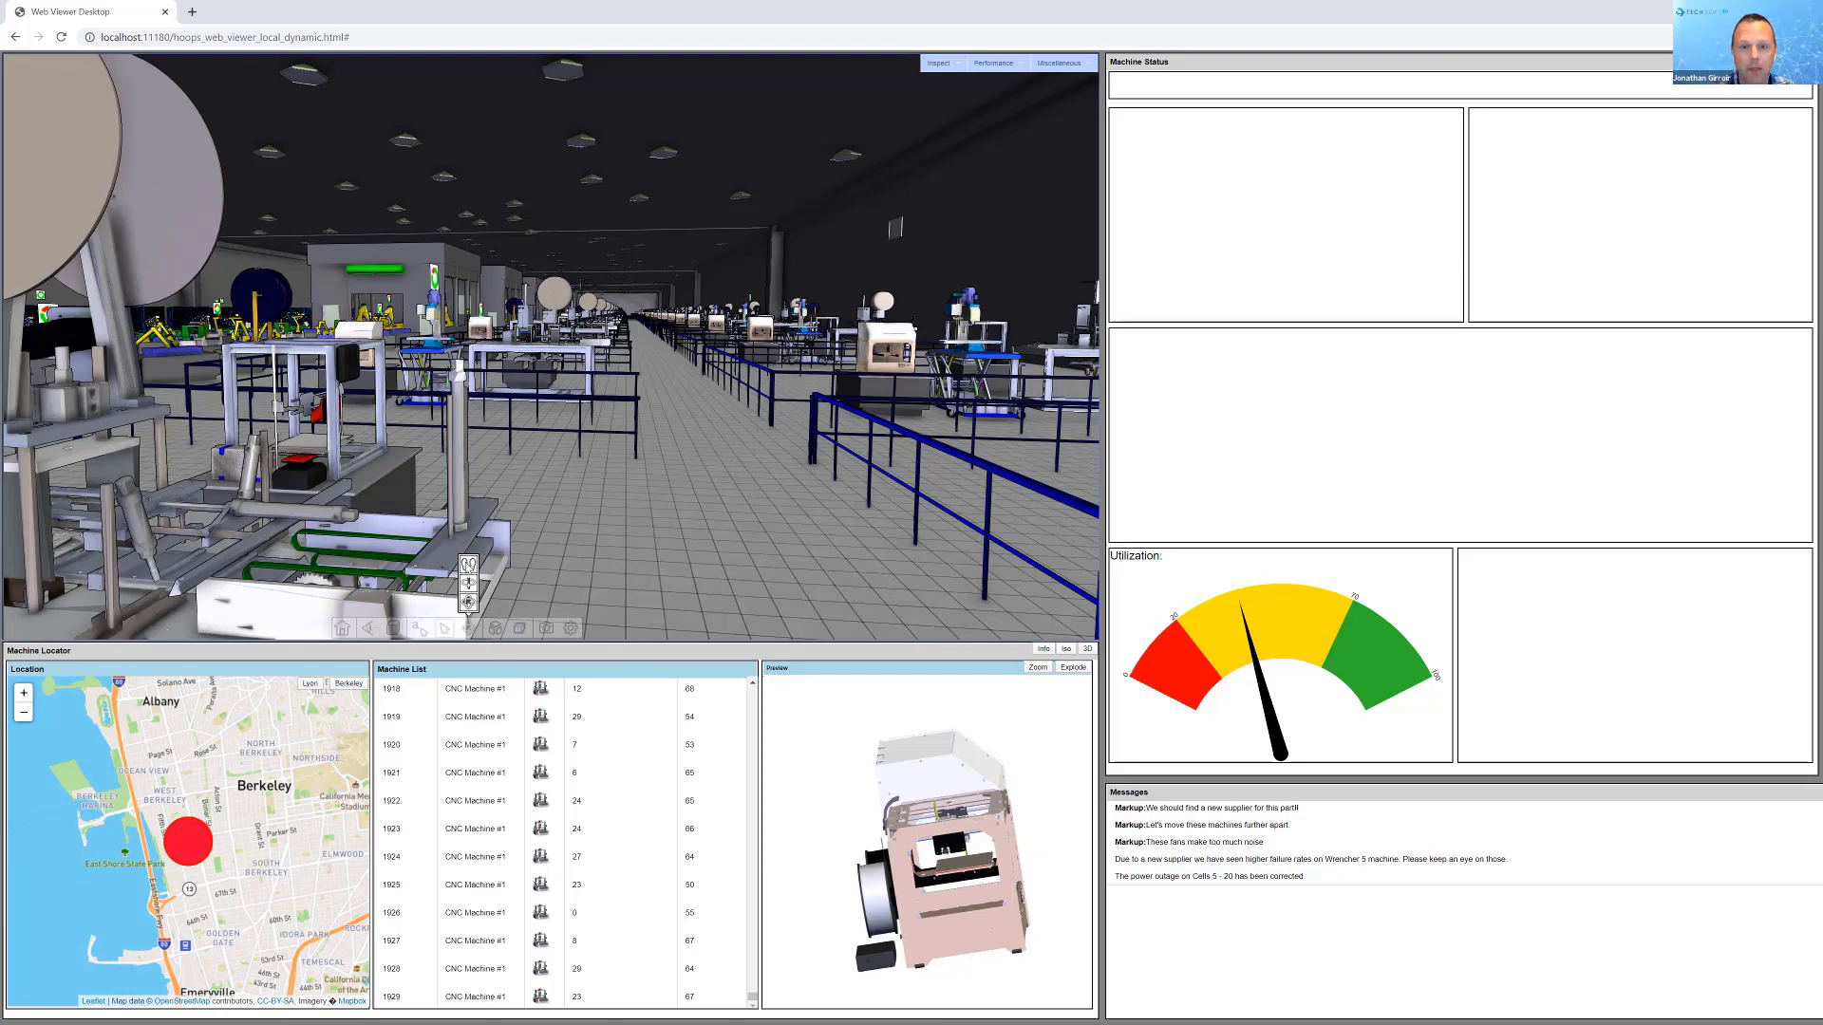
{"action": "left_click", "coordinate": [468, 565]}
{"action": "left_click_drag", "start_coordinate": [432, 494], "coordinate": [169, 370]}
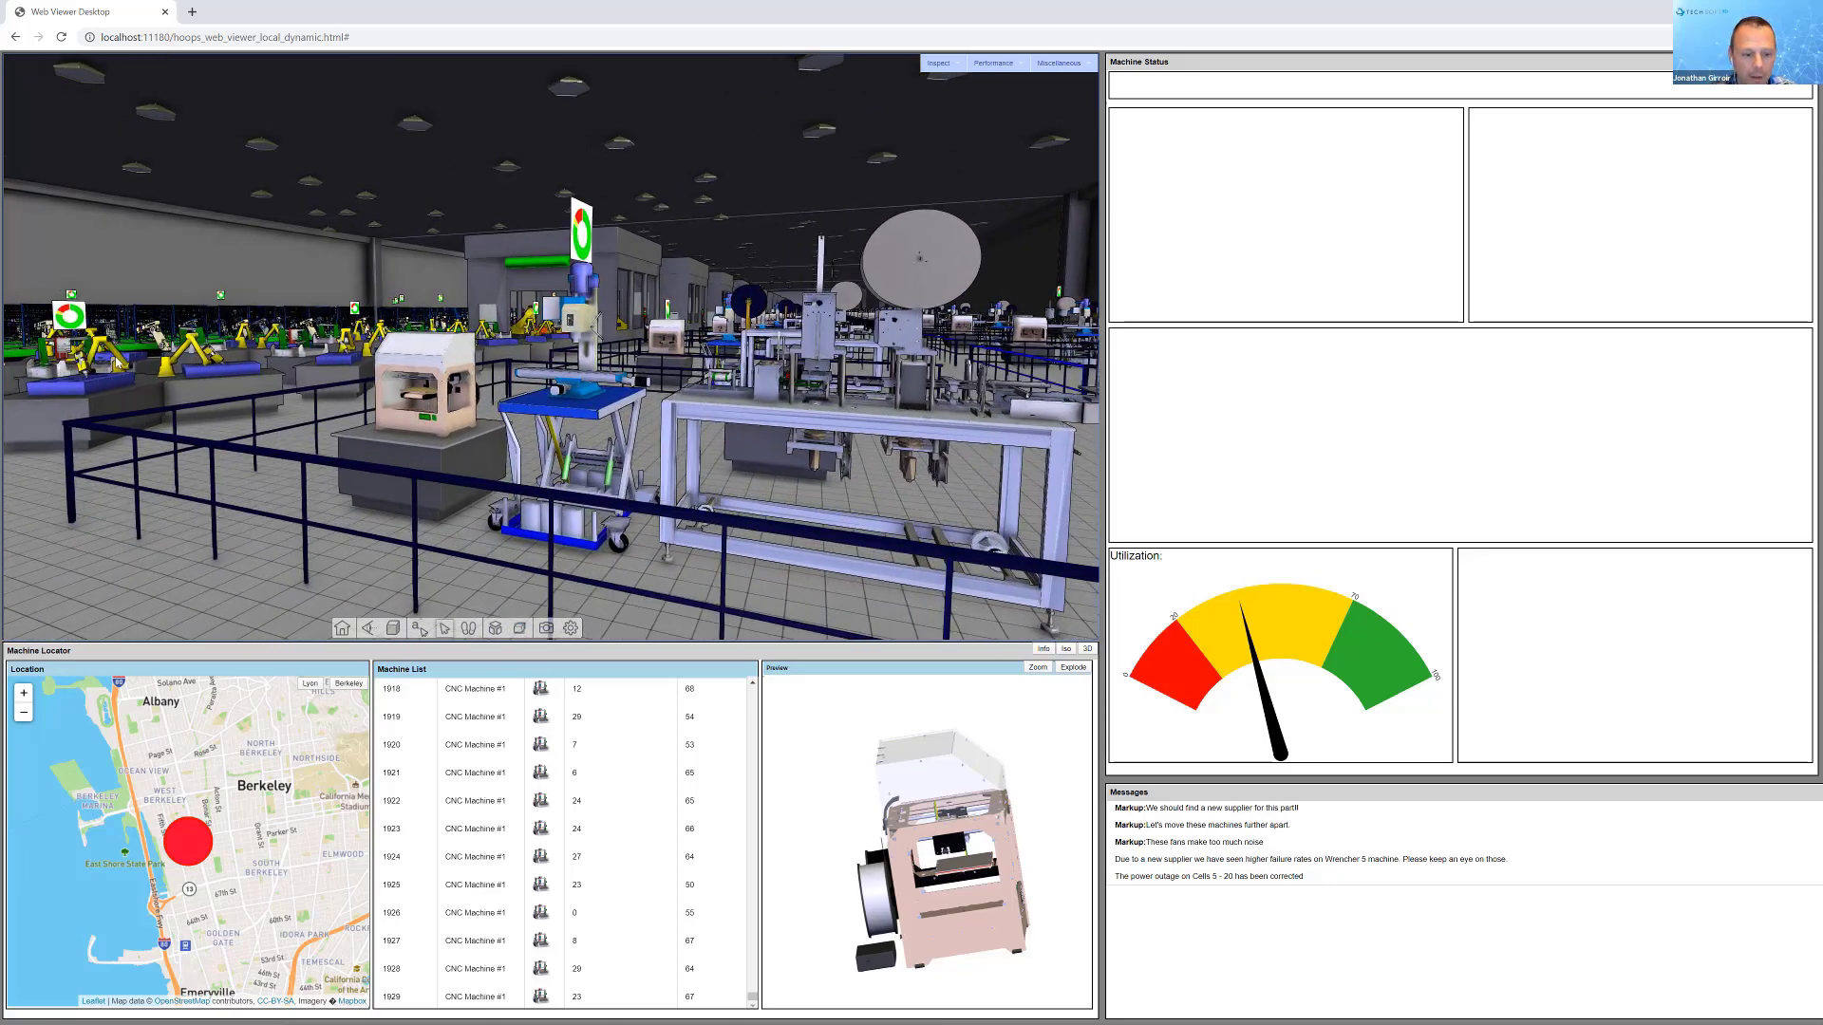